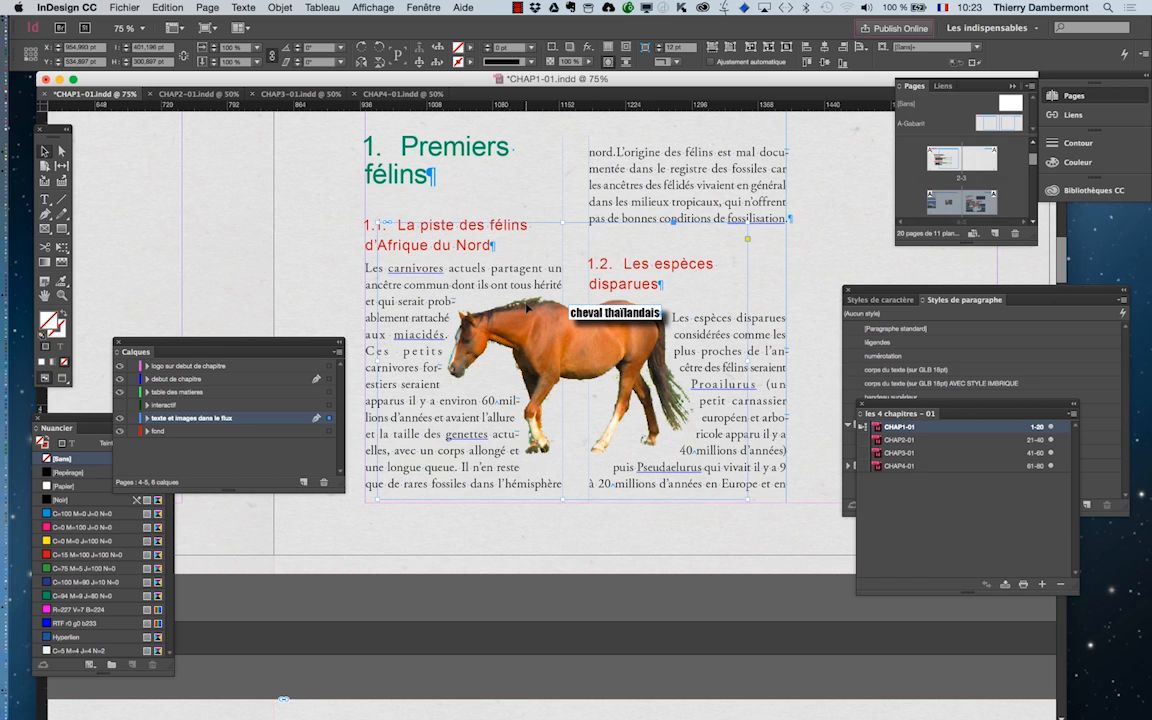
Move the horse picture up between the two columns' headings and place the text cursor in the "Premiers félins" heading.
drag(561, 360, 571, 271)
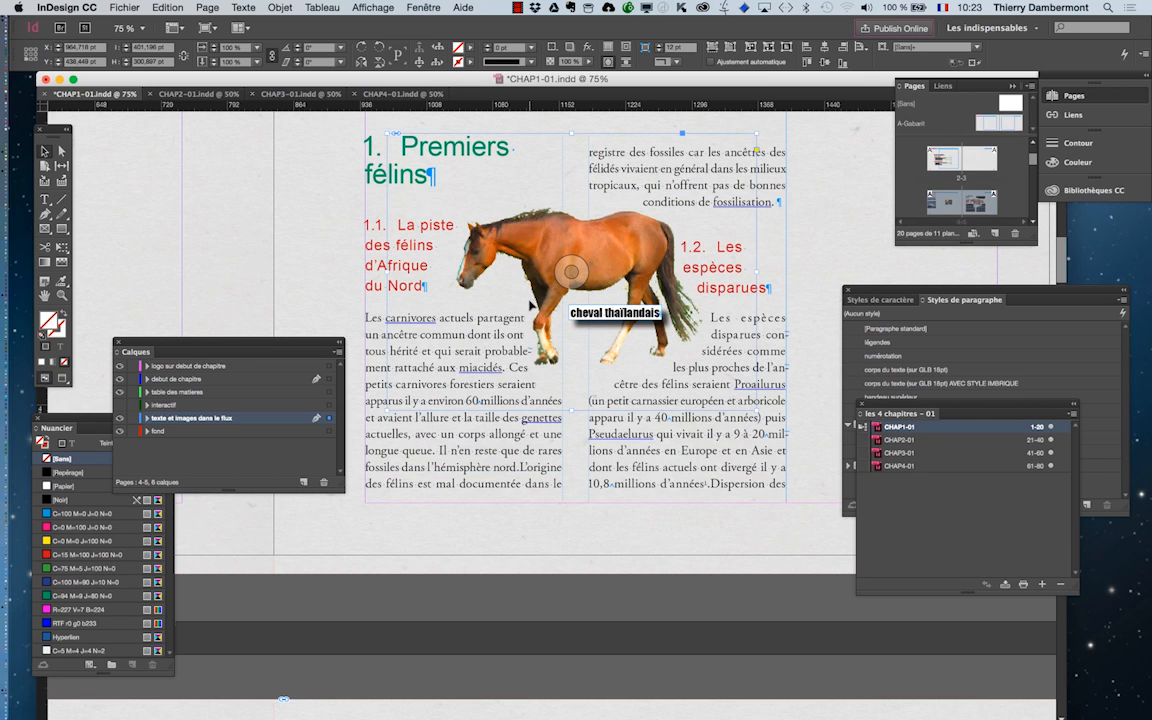
scroll(530, 306, up, 3)
click(45, 200)
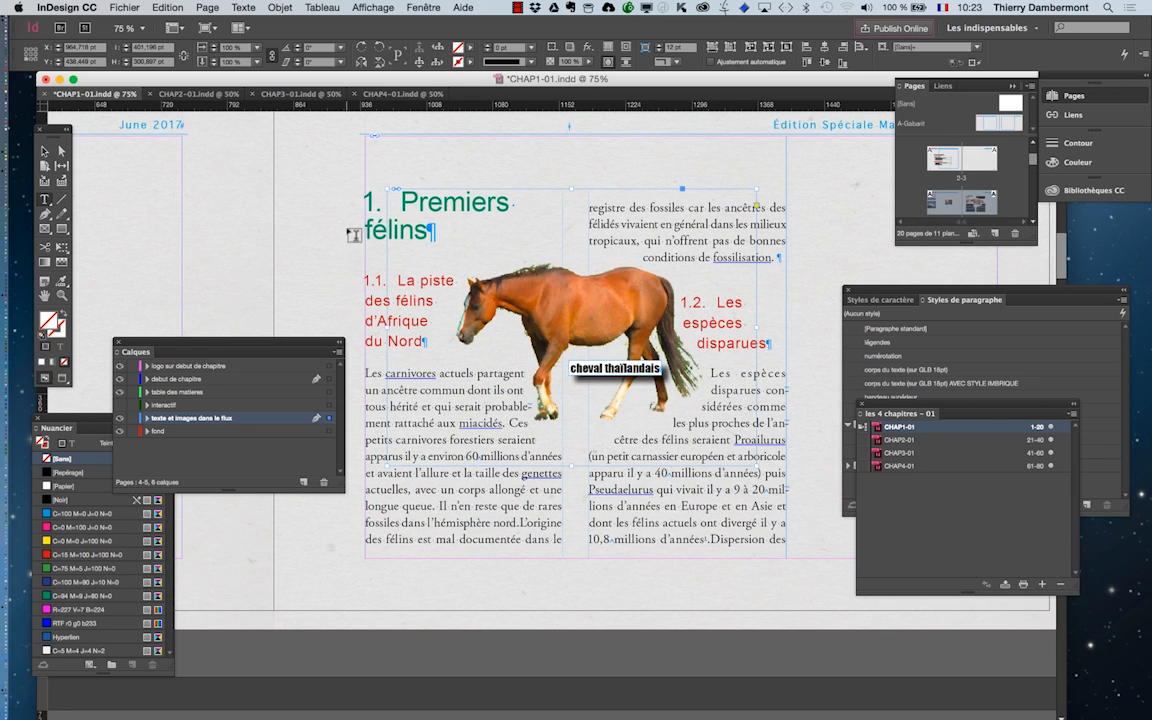
click(377, 223)
key(super+plus)
key(super+plus)
key(super+plus)
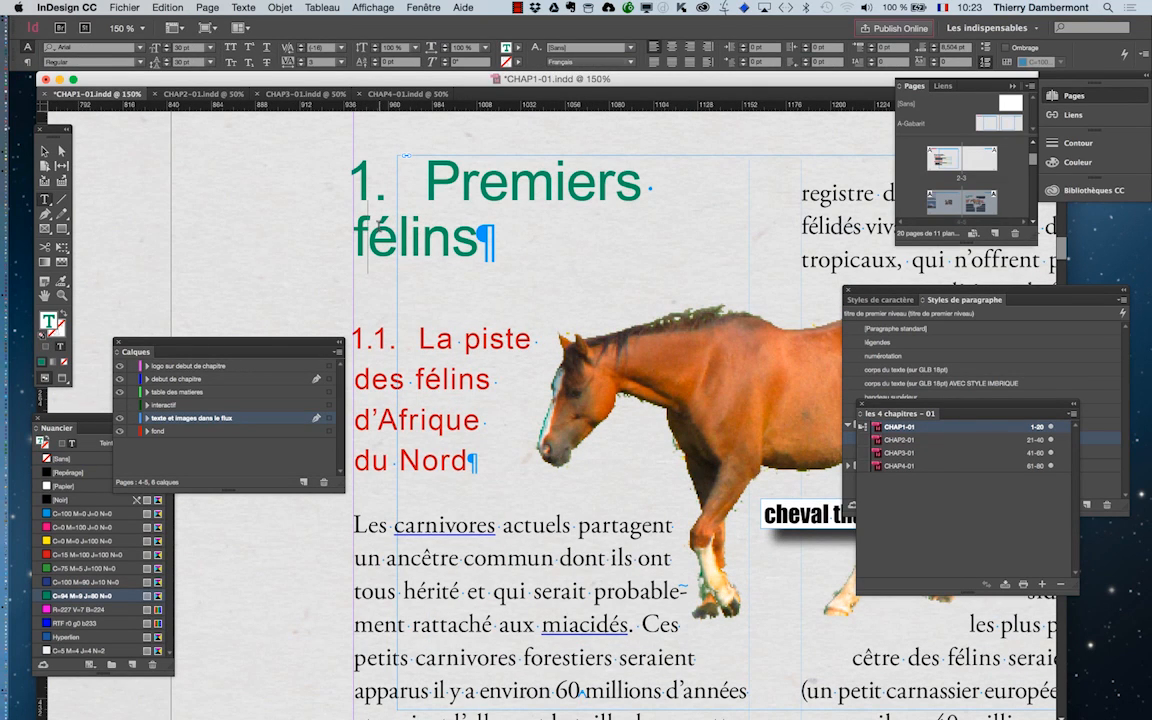
Move the paragraph styles panel down below the chapter list so the horse and headings are uncovered.
drag(890, 294, 815, 278)
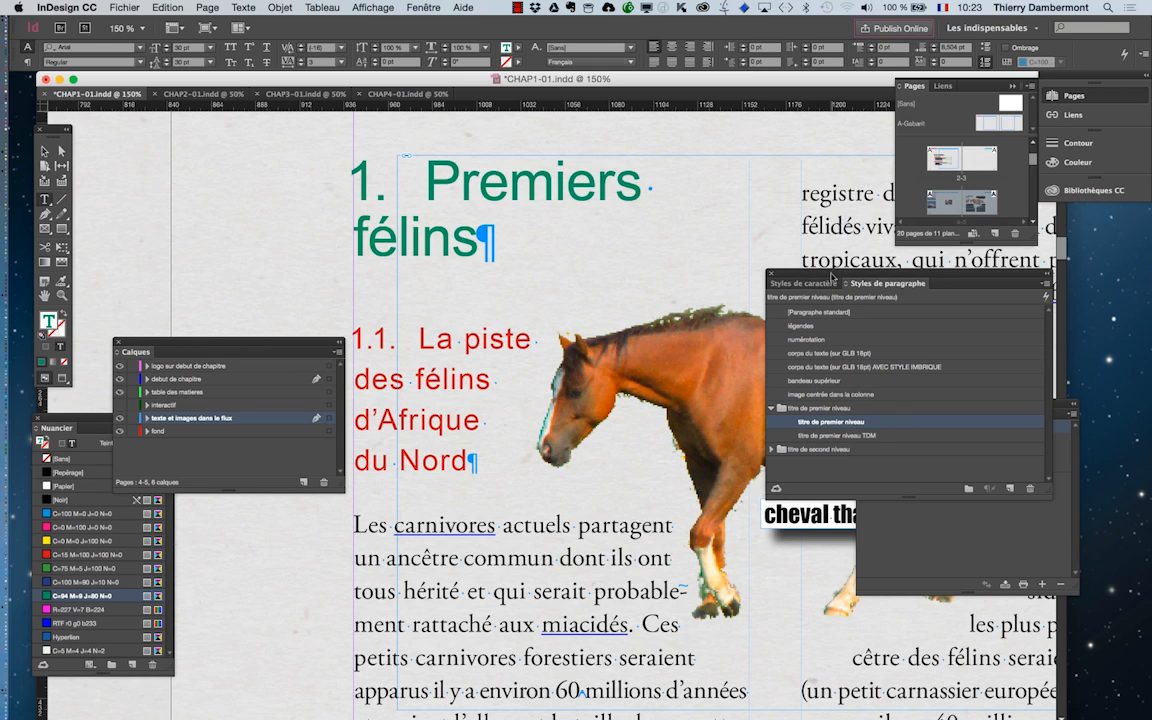
drag(831, 276, 844, 496)
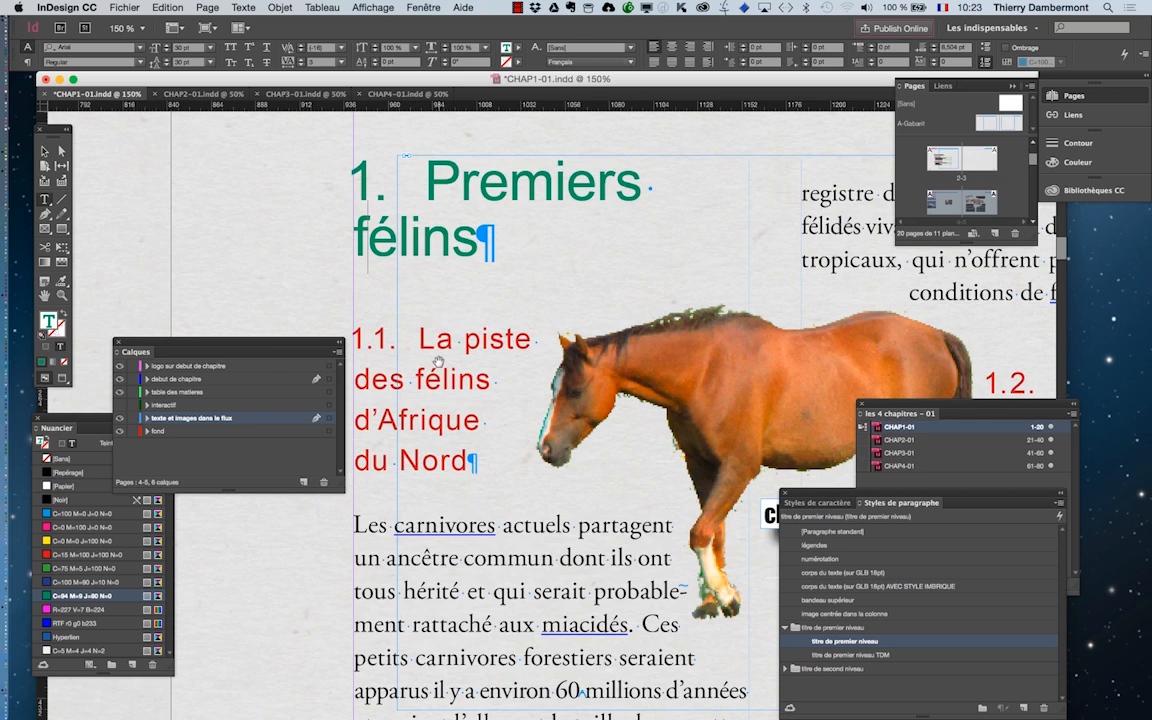
scroll(437, 360, down, 3)
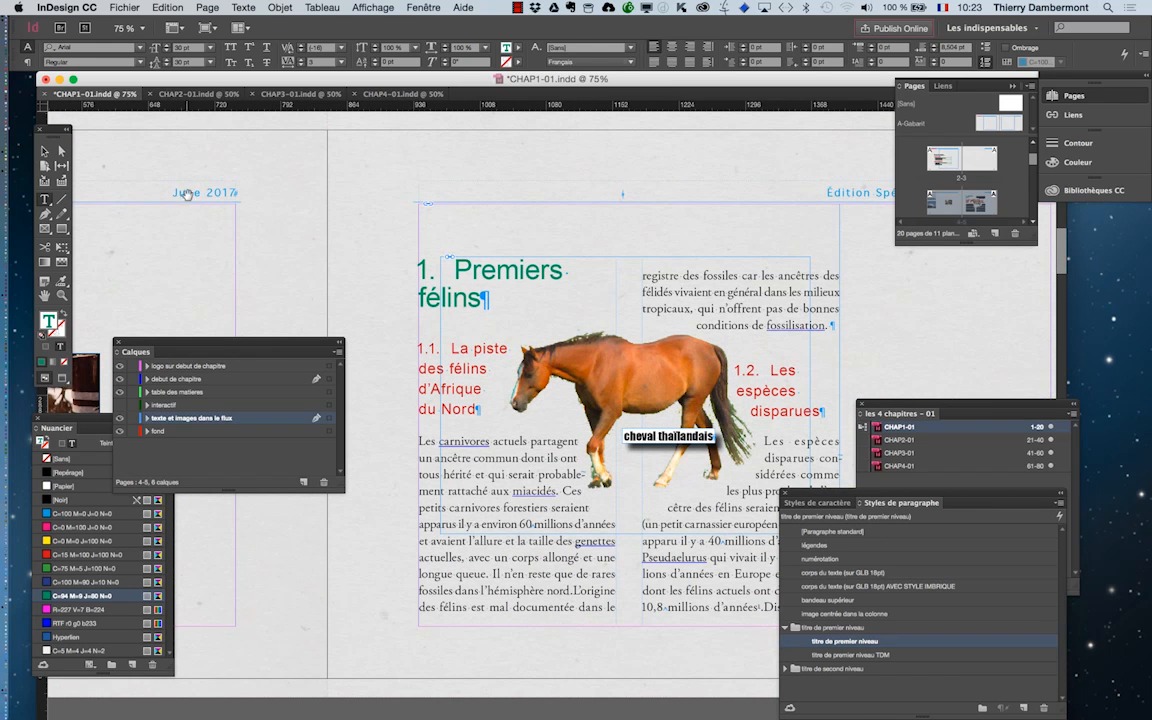
Move the two-column text frame outward on page 5 to about X 1144 pt, Y 561 pt, and shift the layers panel out of the way.
click(45, 152)
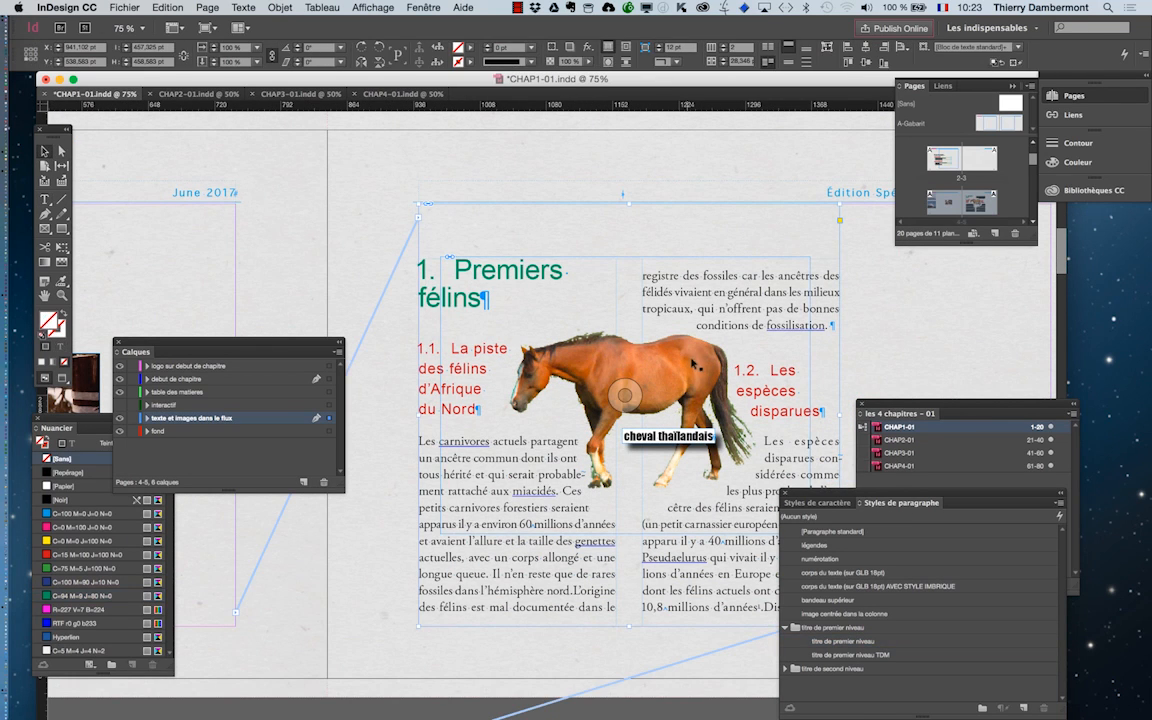
scroll(678, 346, down, 1)
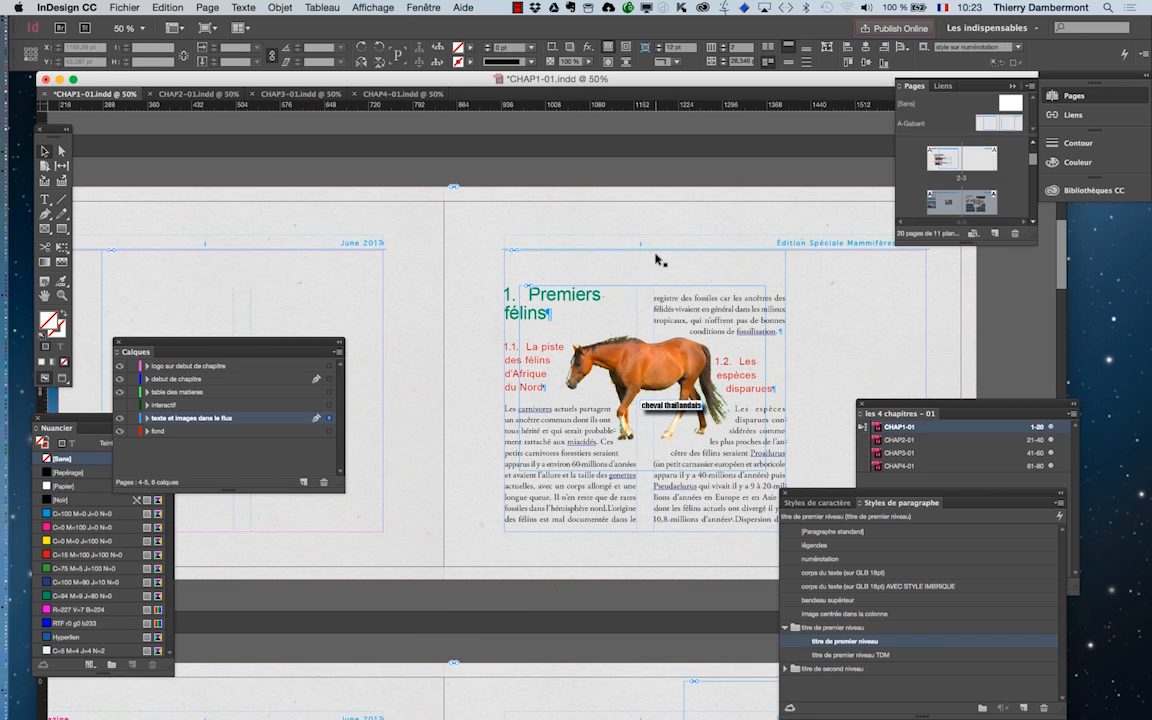
drag(657, 256, 450, 289)
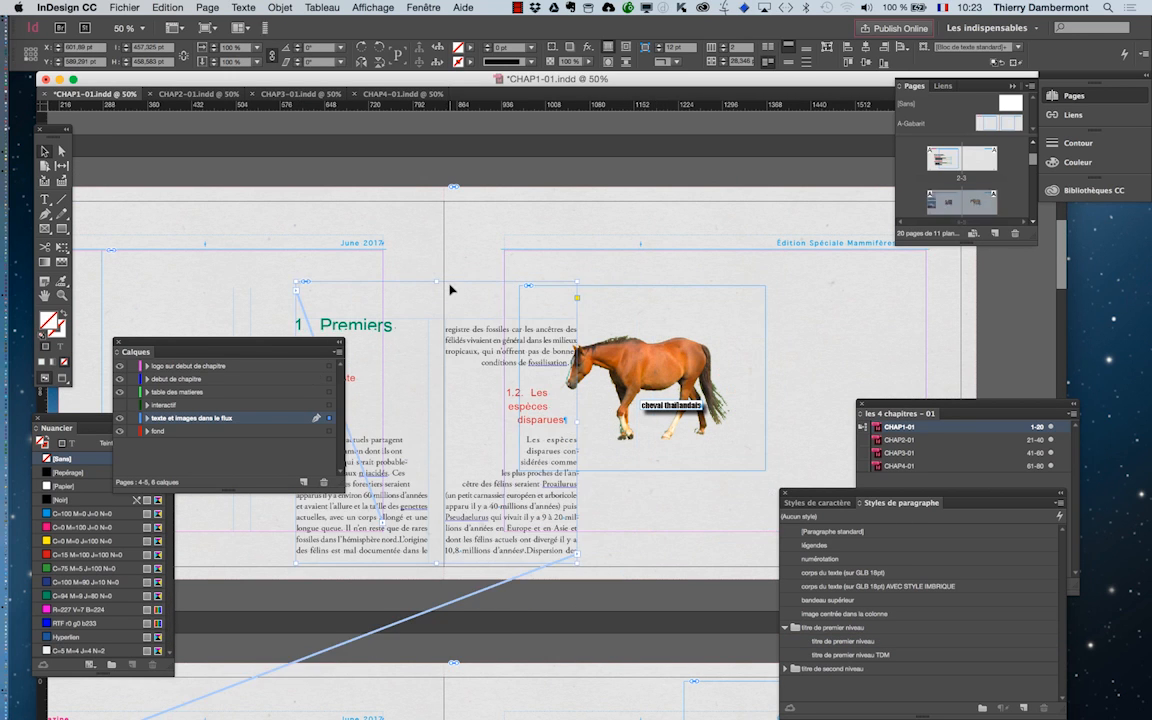
click(652, 257)
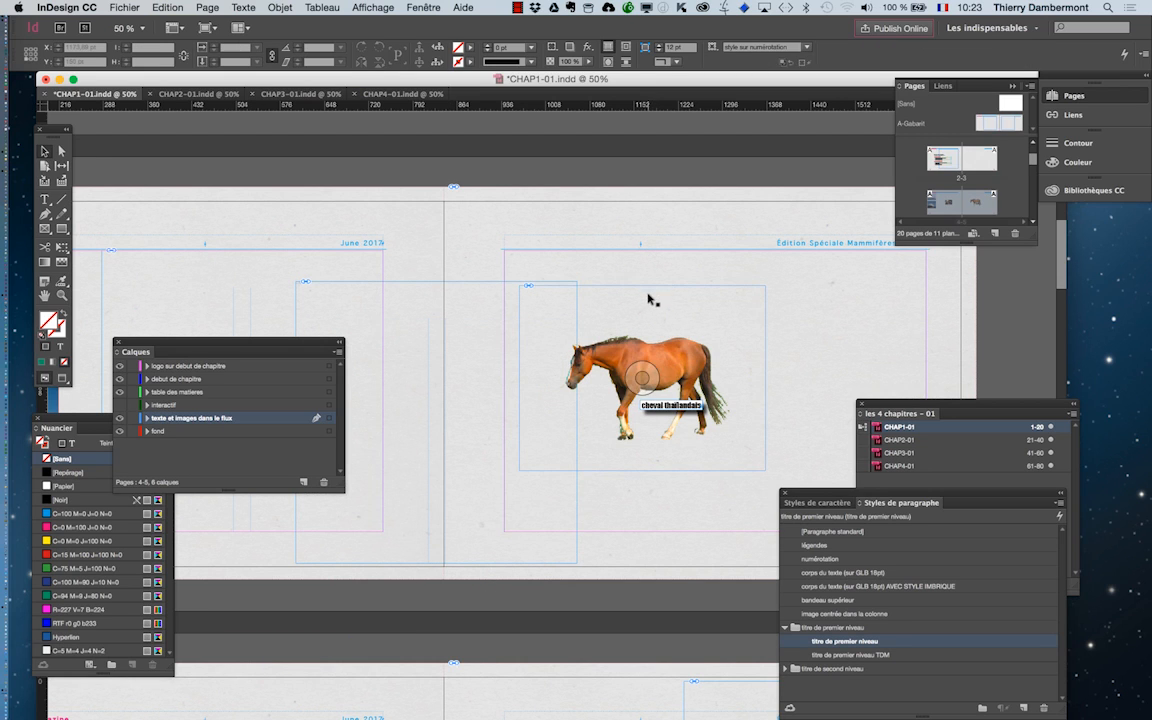
click(500, 283)
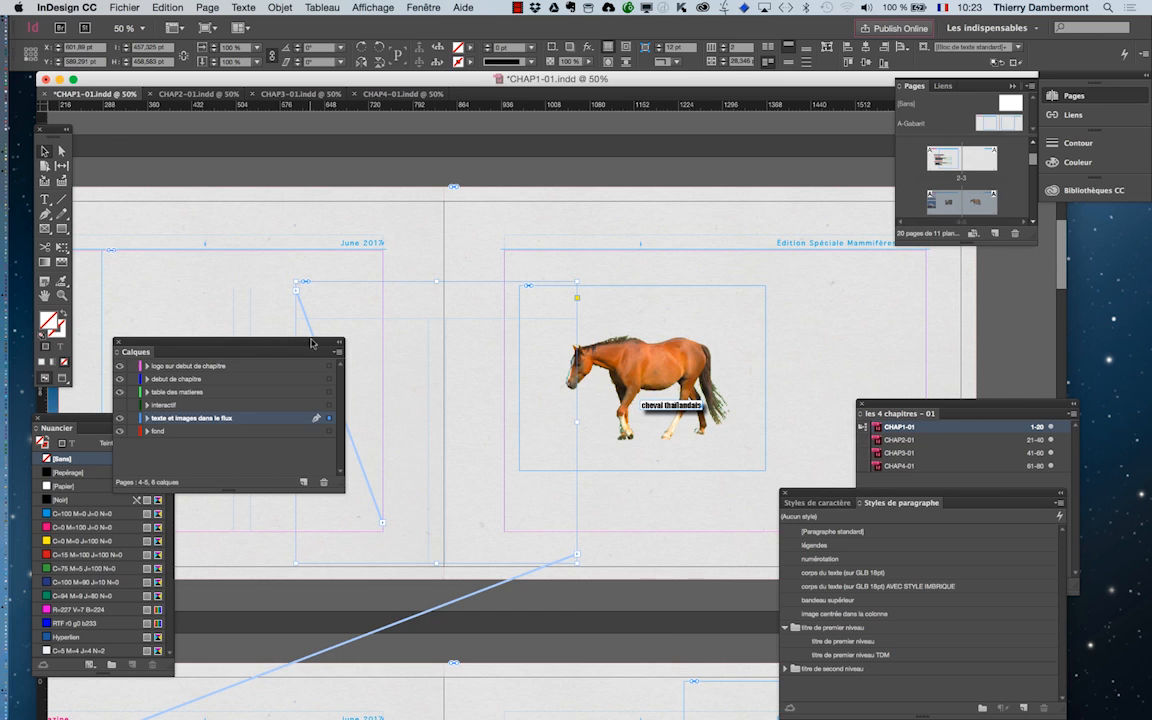
drag(311, 343, 703, 635)
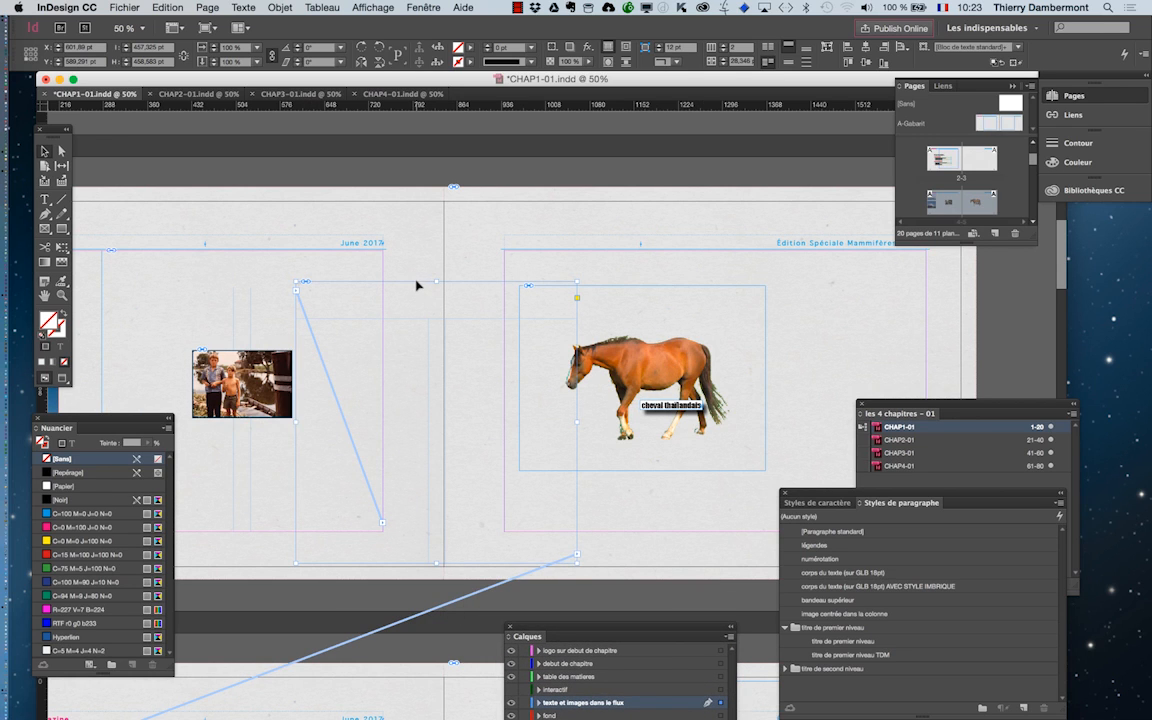
drag(417, 282, 698, 268)
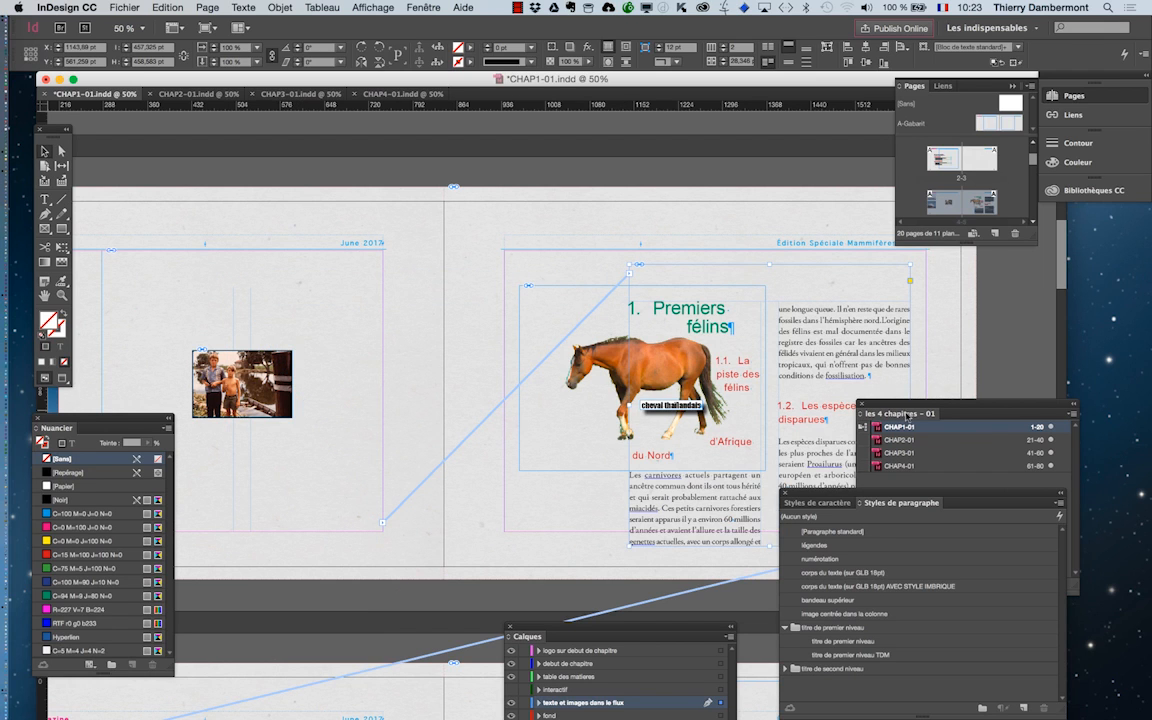
Move the book and paragraph styles panels clear of page 5 and place the horse picture on page 4, at about X 442 pt, Y 241 pt.
drag(866, 406, 968, 383)
drag(833, 493, 971, 635)
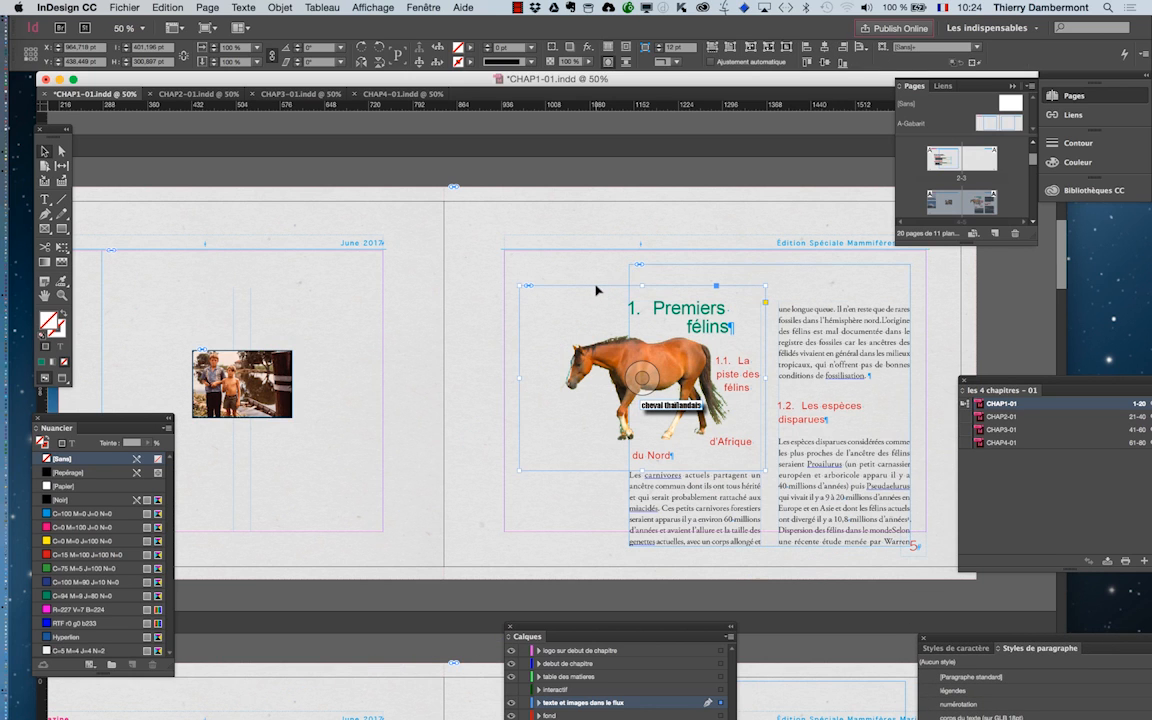
drag(625, 311, 312, 193)
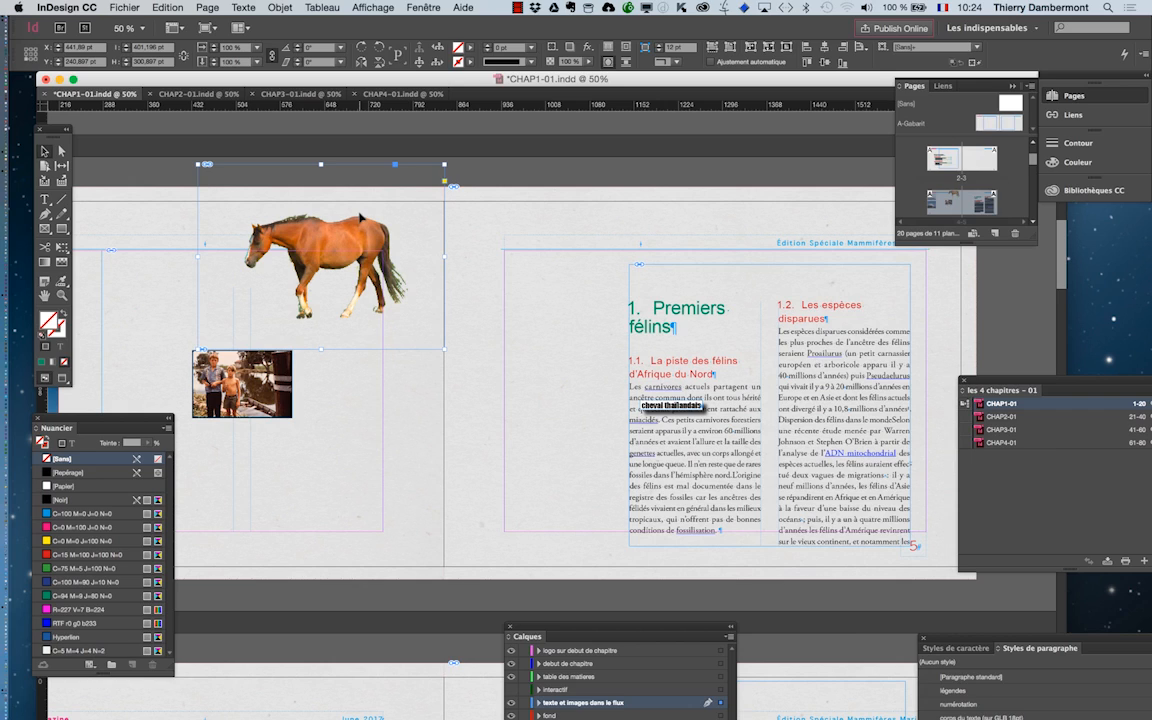
Try to bring "félins" up onto the first line of the heading by deleting the character in front of it.
scroll(730, 318, up, 2)
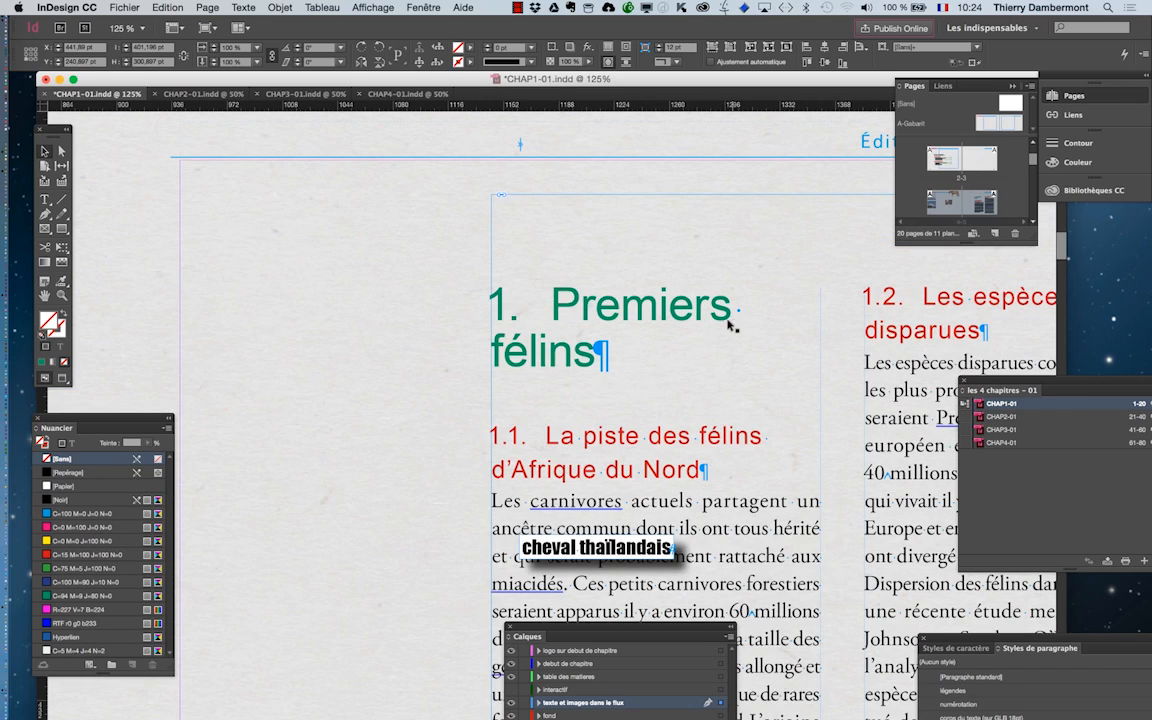
click(45, 297)
drag(533, 380, 348, 320)
click(44, 198)
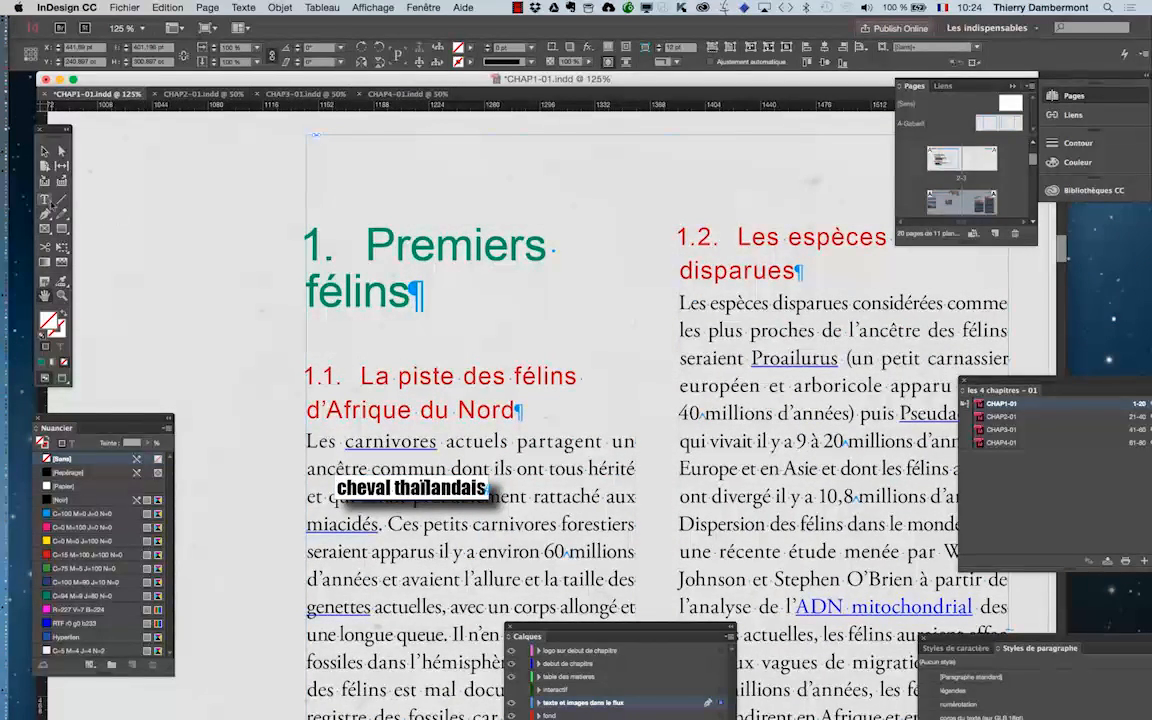
click(305, 291)
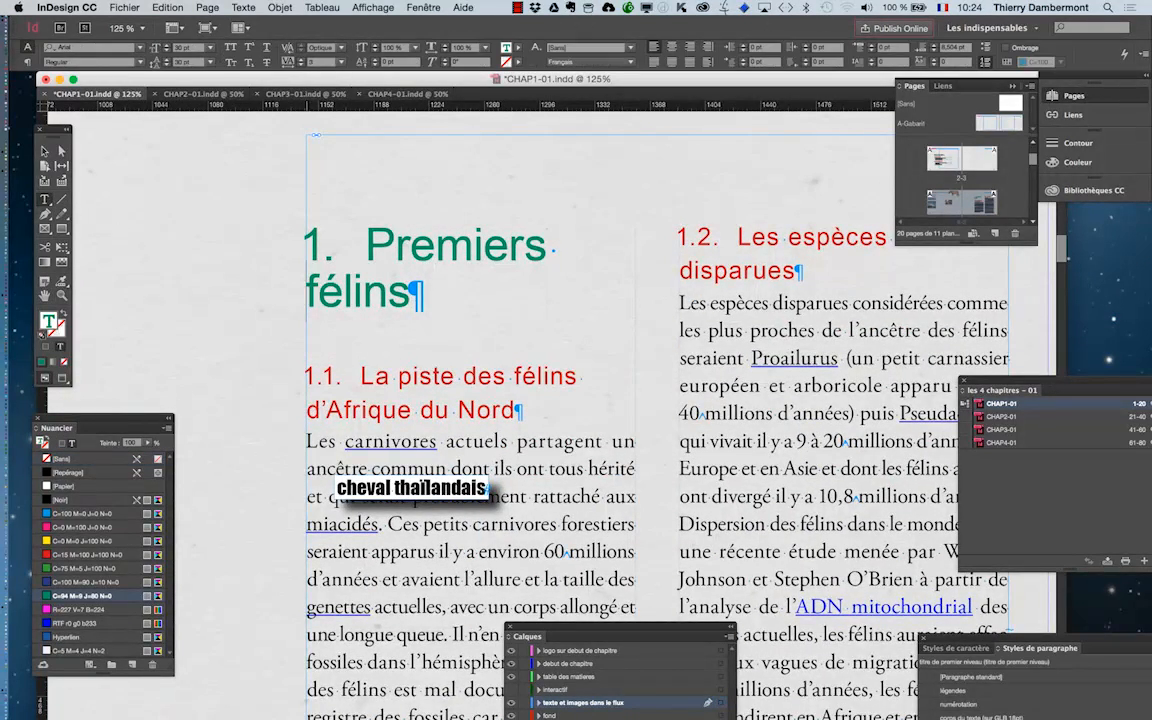
key(BackSpace)
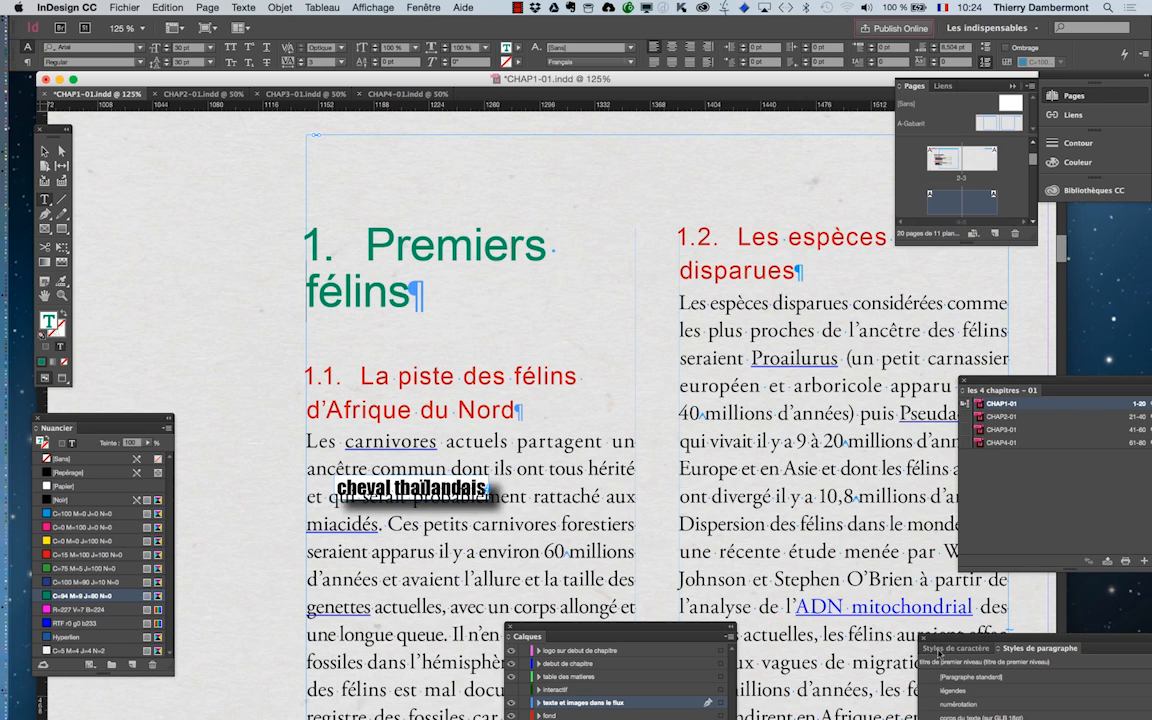
Check the column span settings of the "titre de premier niveau" paragraph style and move the styles panel off the heading.
drag(917, 642, 614, 220)
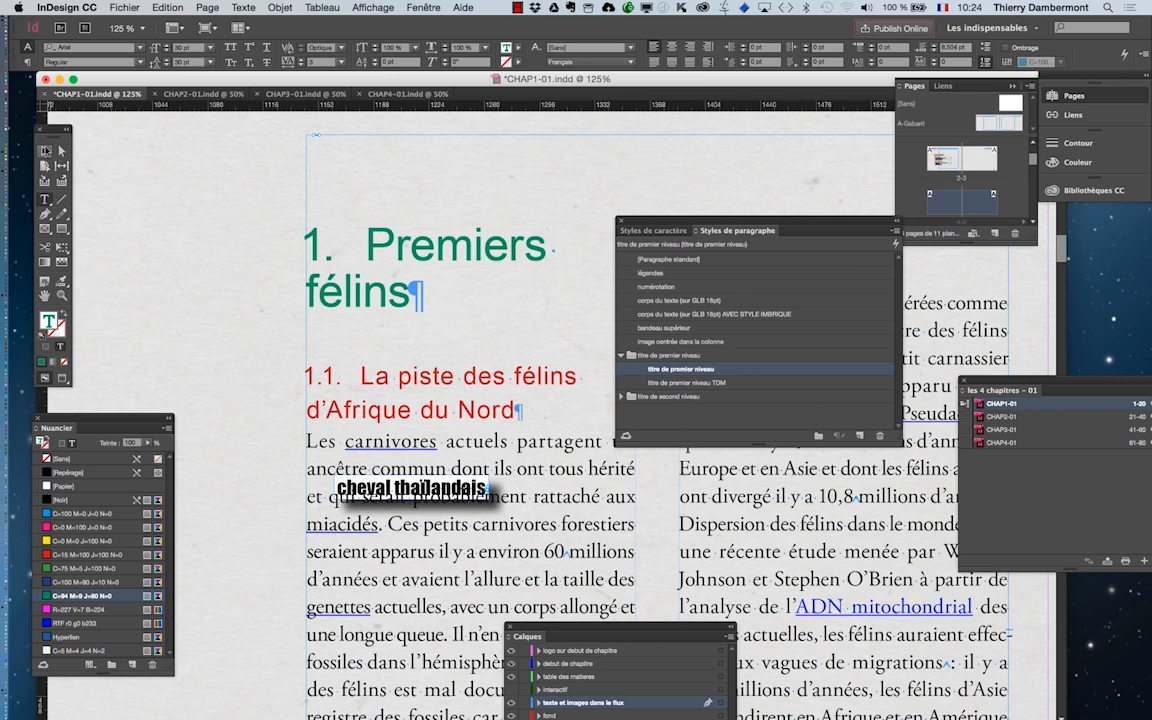
double_click(734, 370)
click(541, 431)
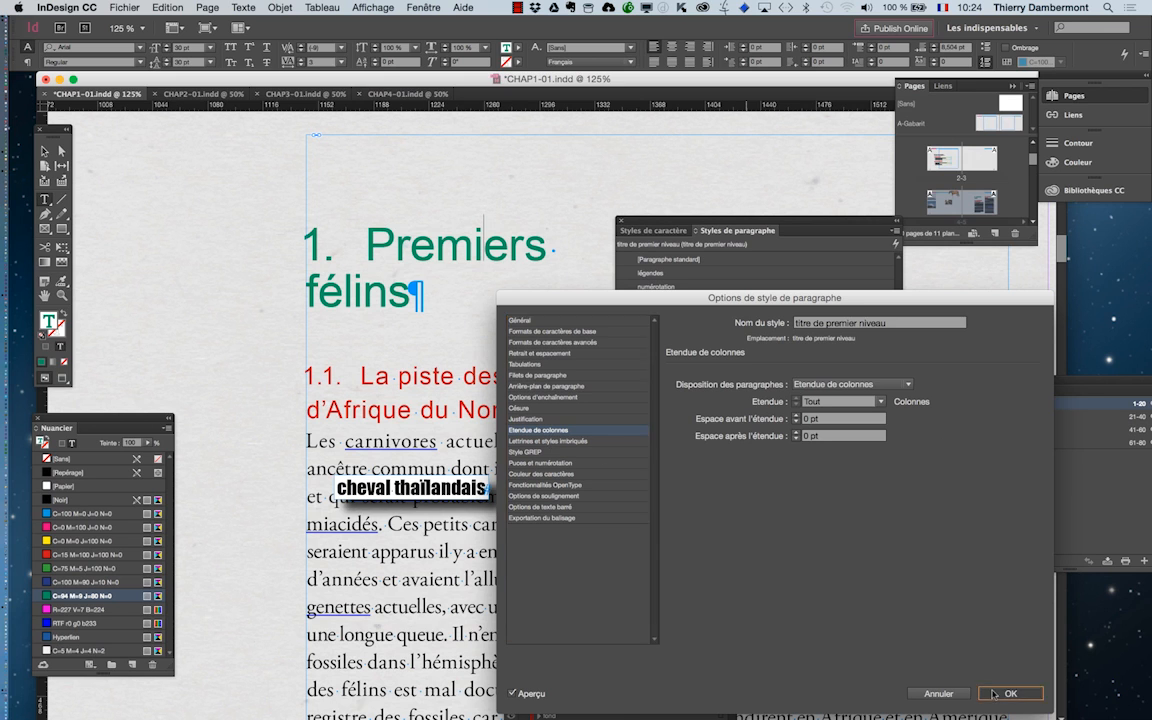
click(1027, 697)
drag(673, 228, 865, 353)
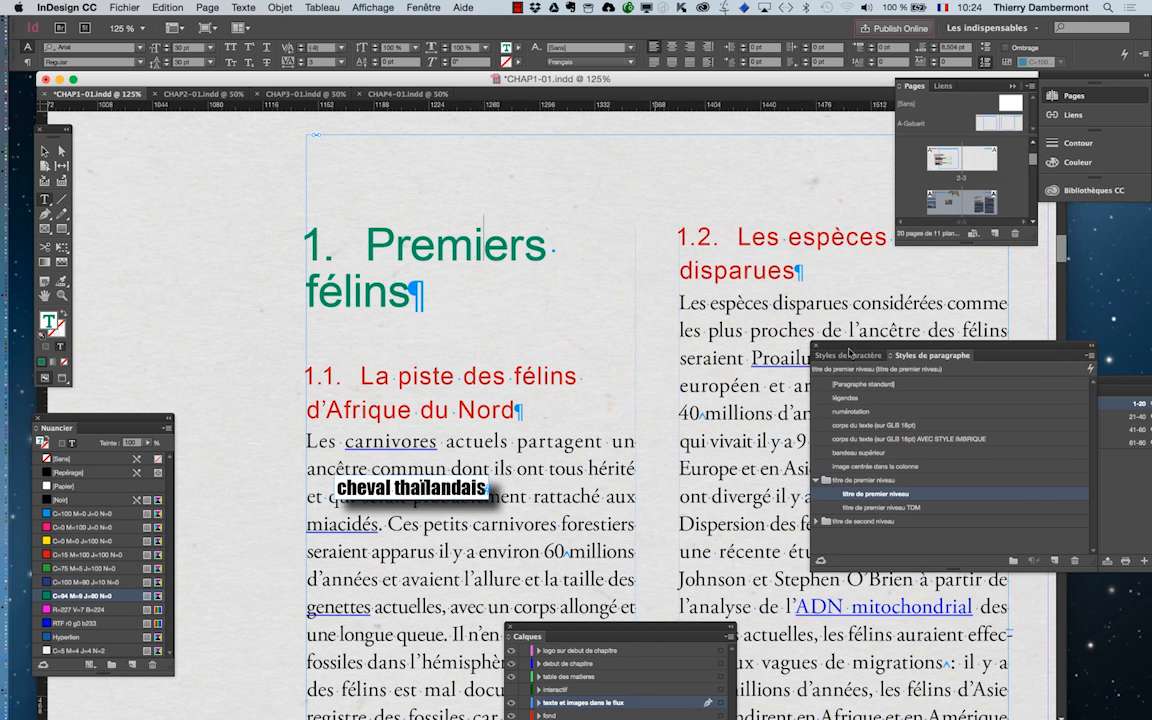
Reset the "Premiers félins" heading to [Paragraphe standard] and reapply the "titre de premier niveau" style.
scroll(608, 341, down, 1)
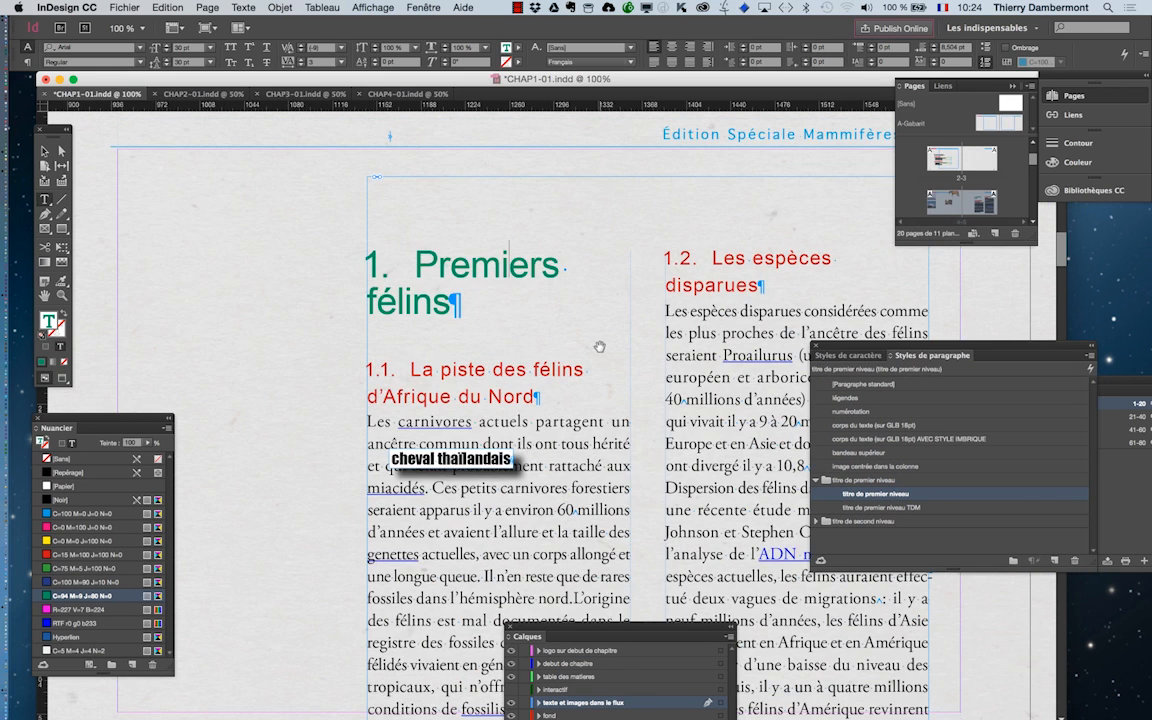
drag(595, 345, 475, 291)
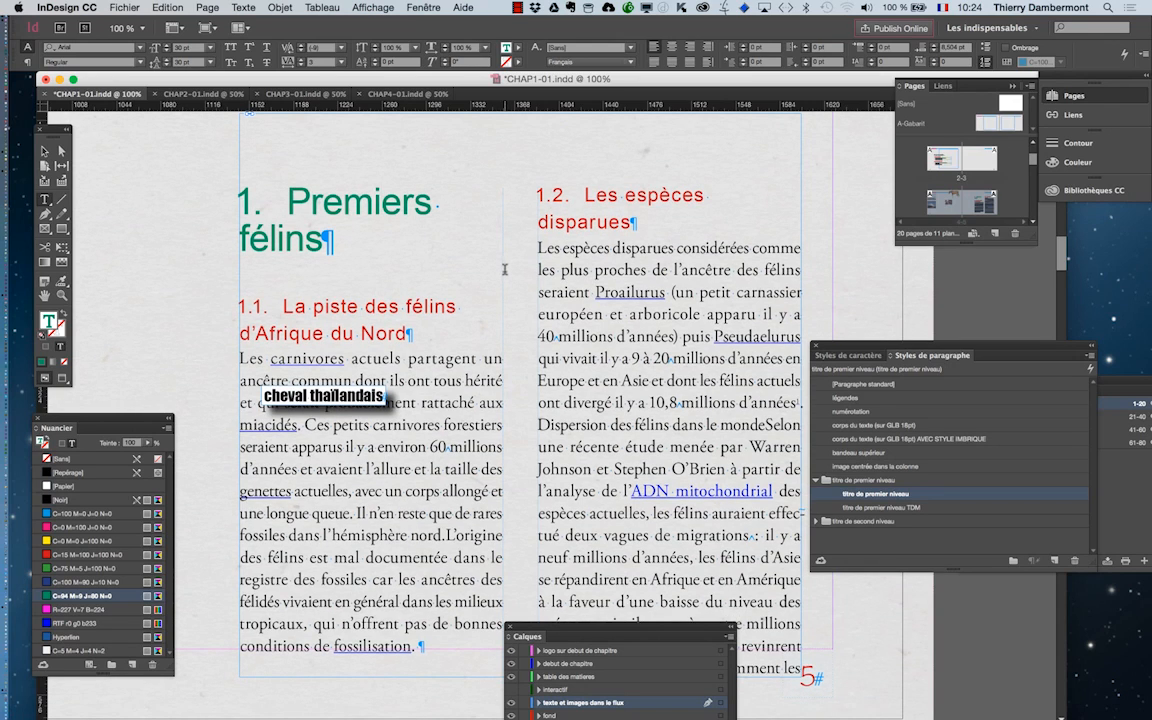
click(60, 150)
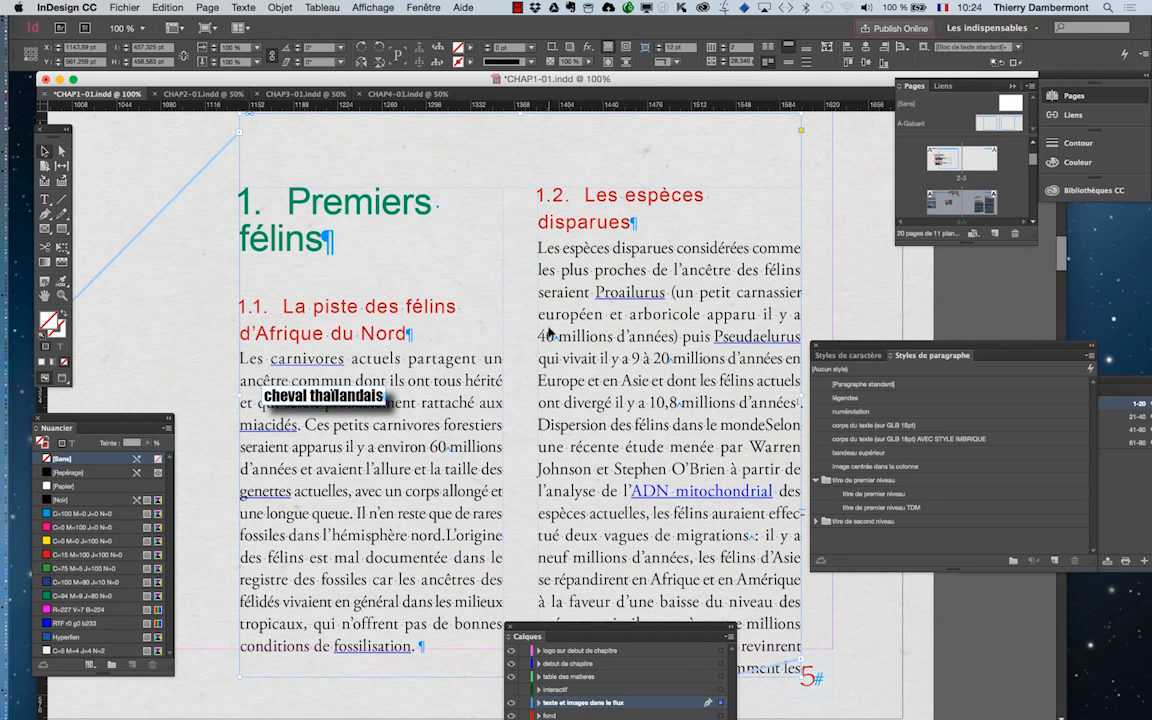
scroll(549, 333, down, 1)
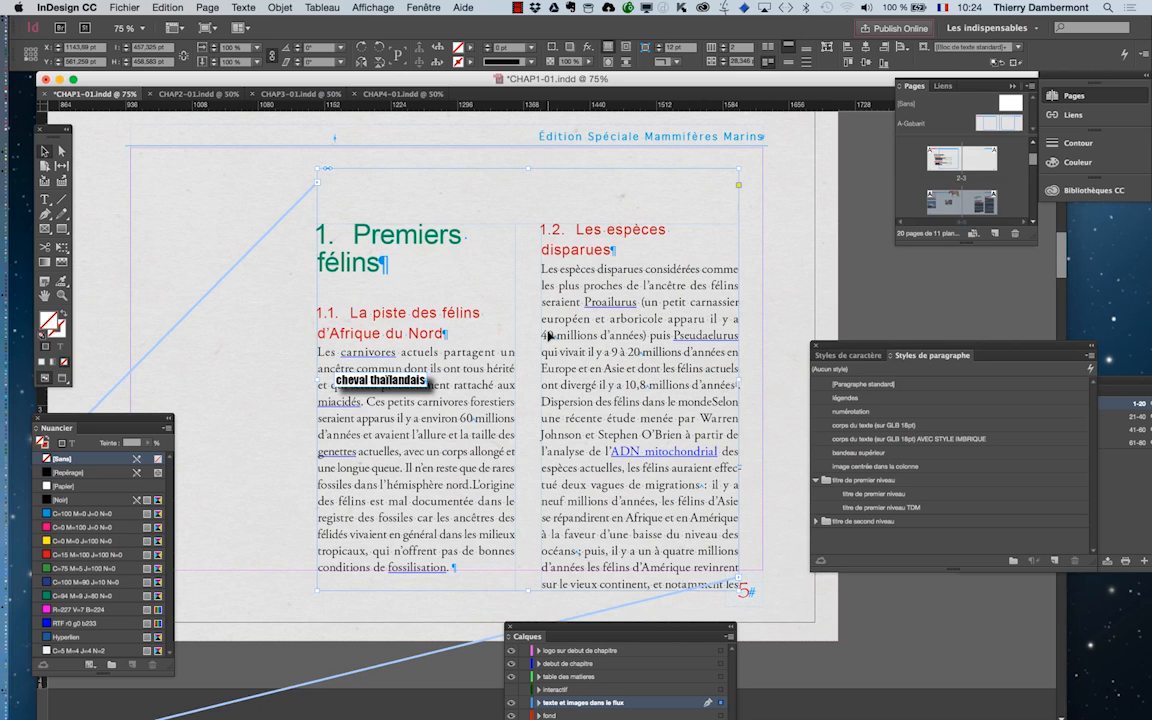
click(45, 199)
drag(392, 267, 345, 220)
click(865, 384)
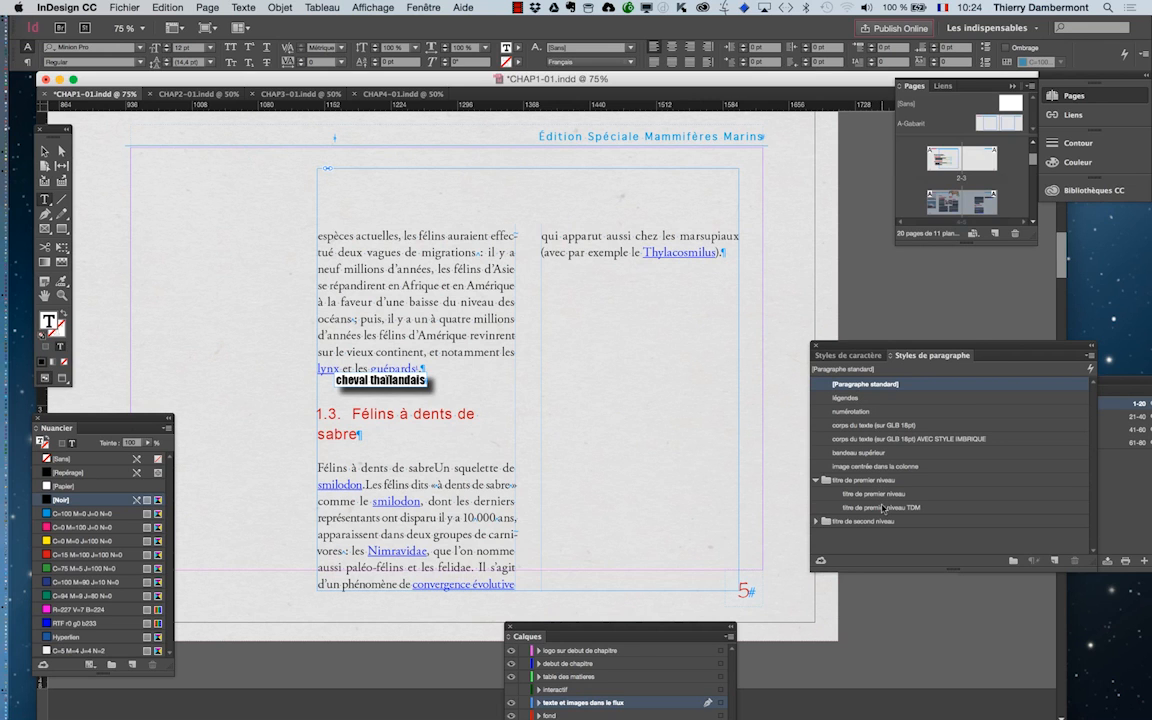
click(880, 494)
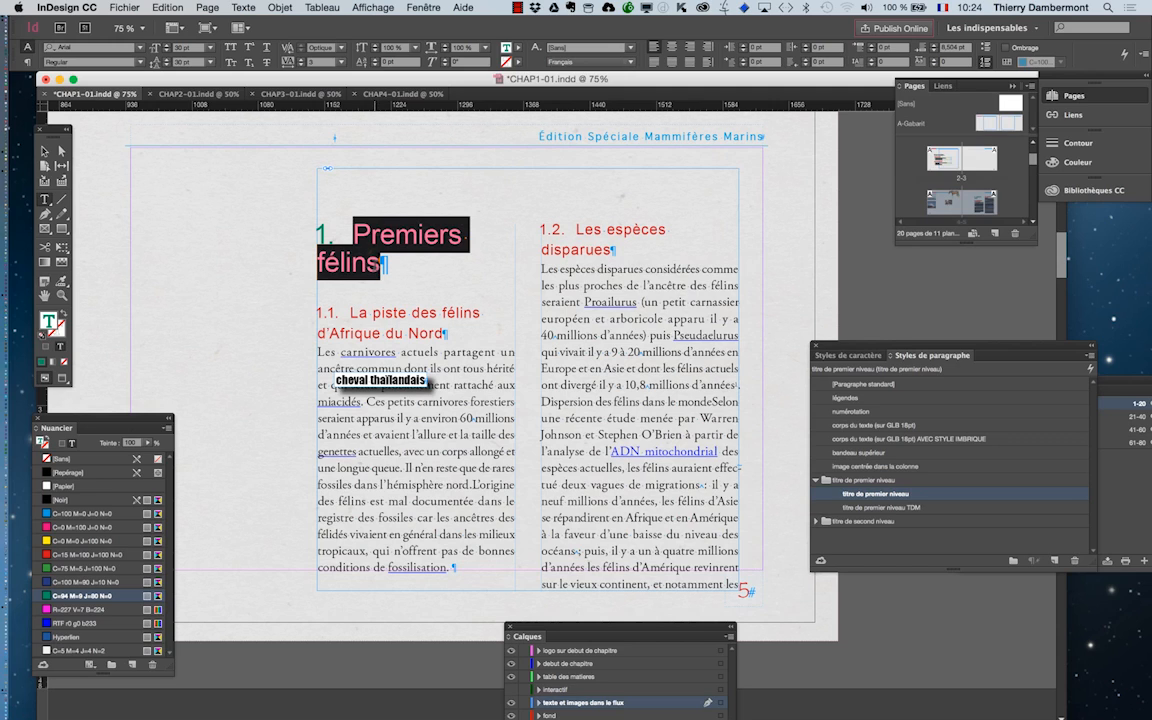
Extend the first-level heading on page 5 to read "Premiers félins d'Afrique".
click(384, 264)
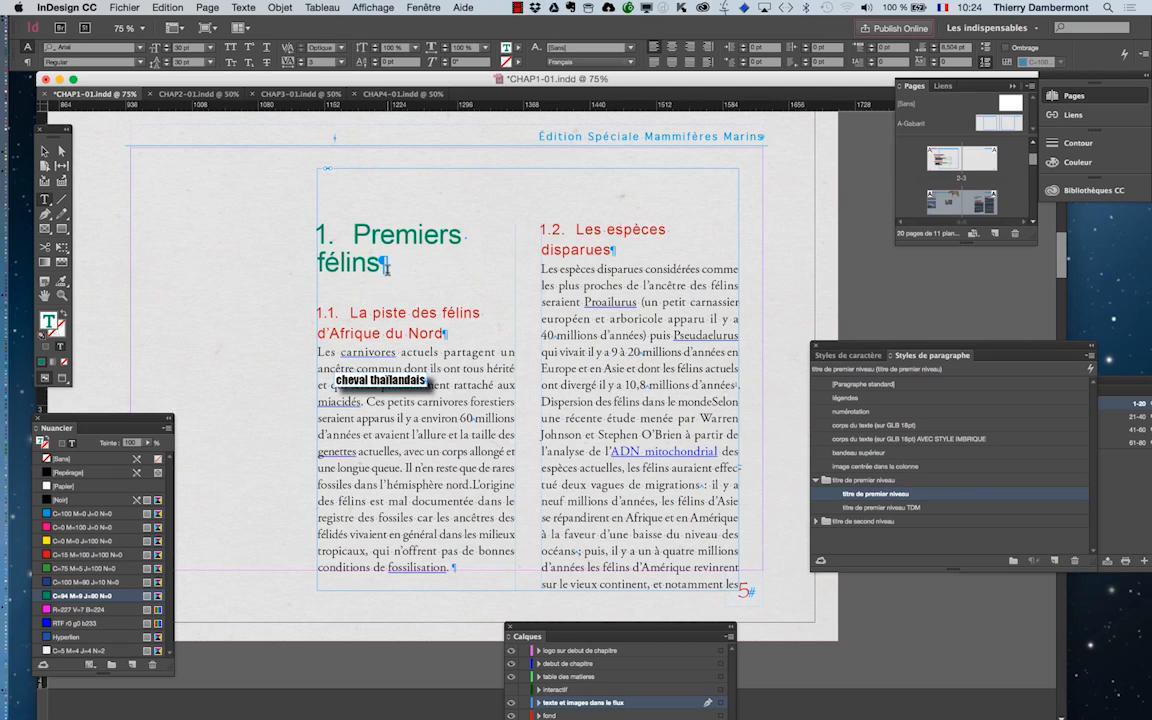
text(d)
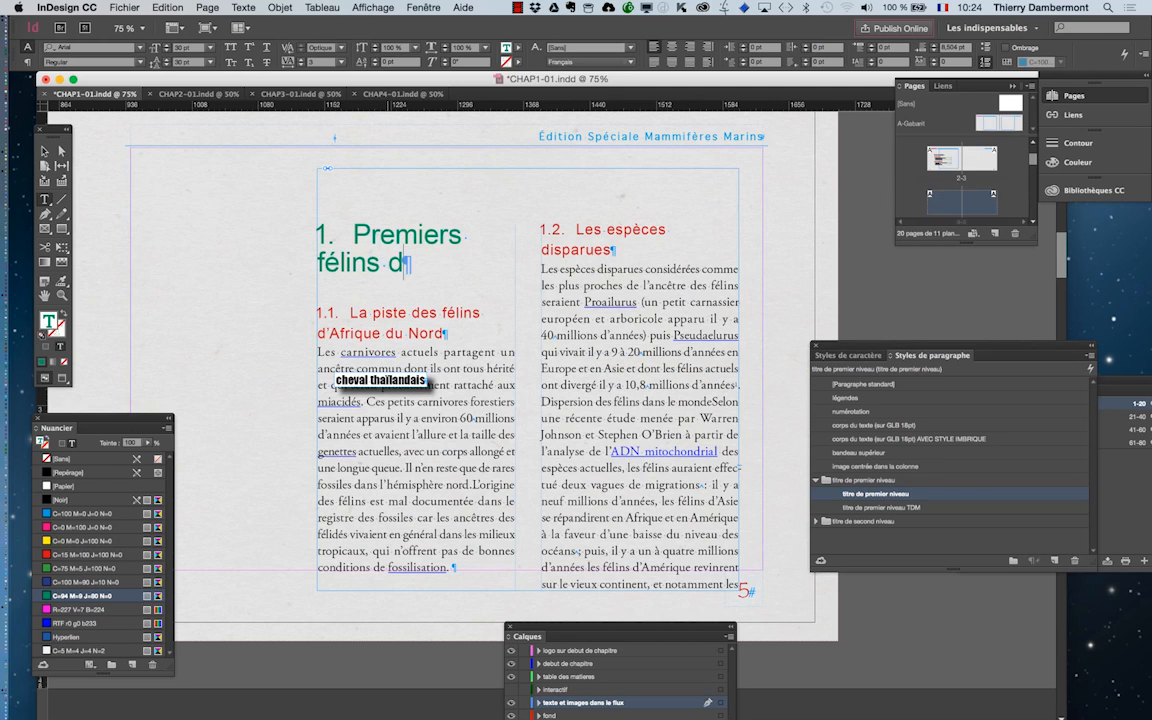
text('Afrique)
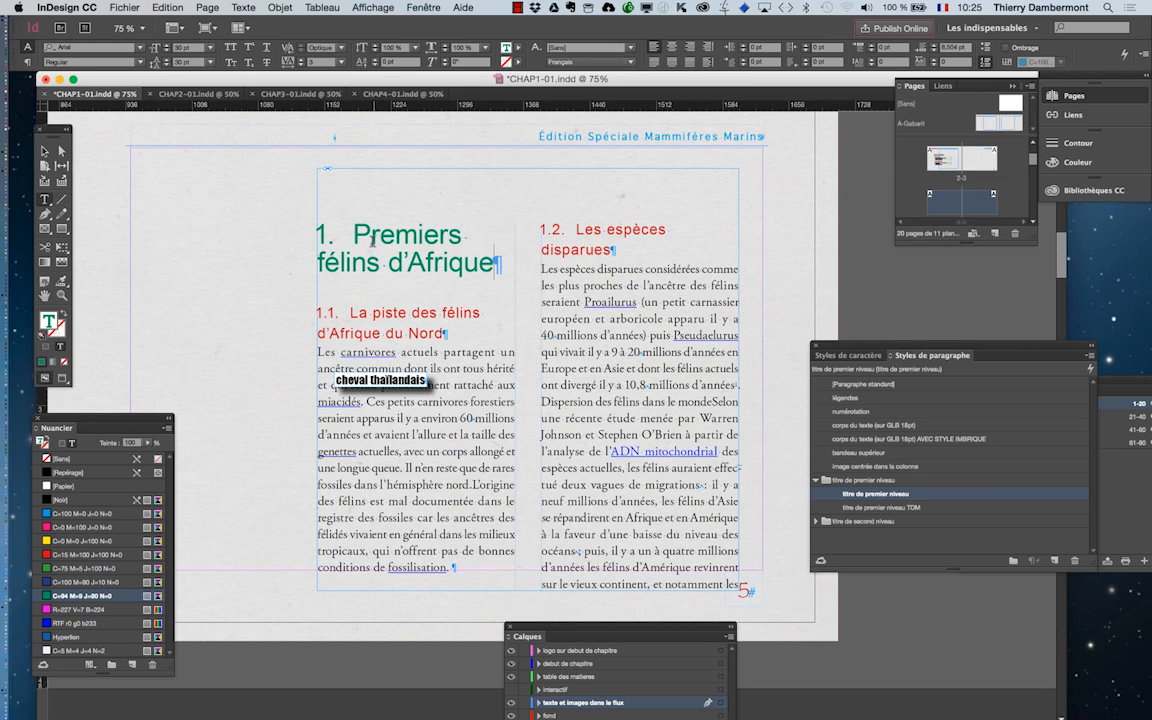
drag(321, 212, 539, 270)
click(463, 262)
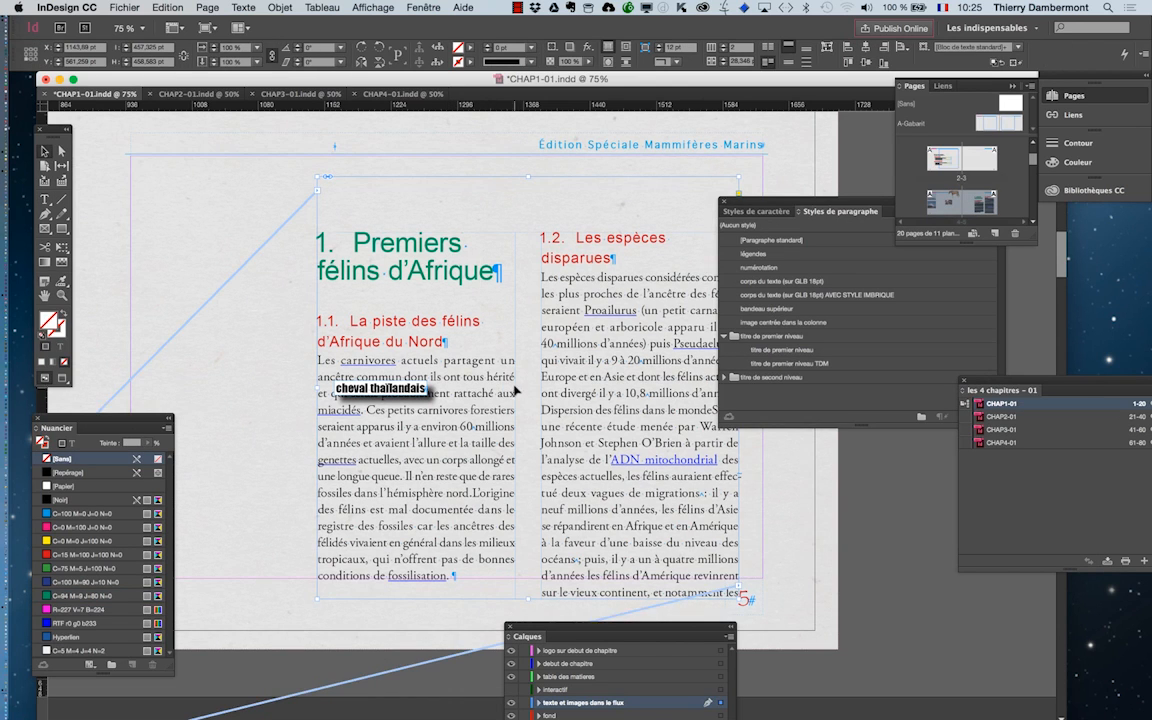
Move the paragraph styles panel away from the page 5 text frame.
key(super+minus)
key(super+minus)
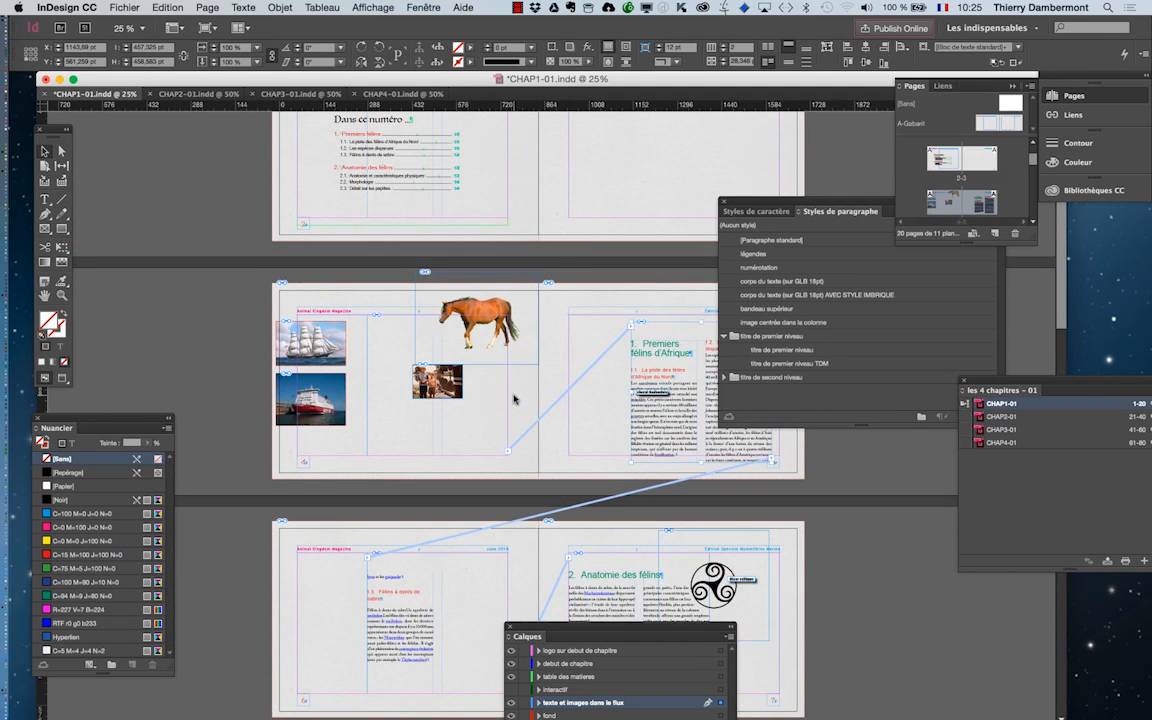
drag(777, 202, 862, 401)
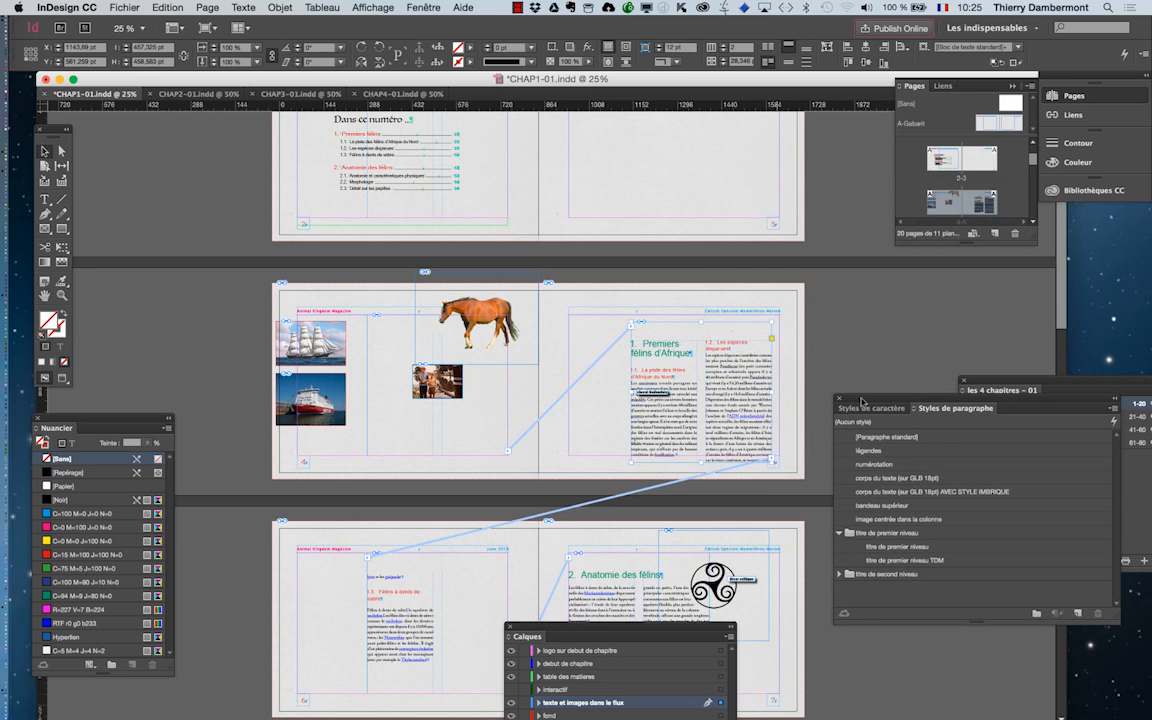
key(super+equal)
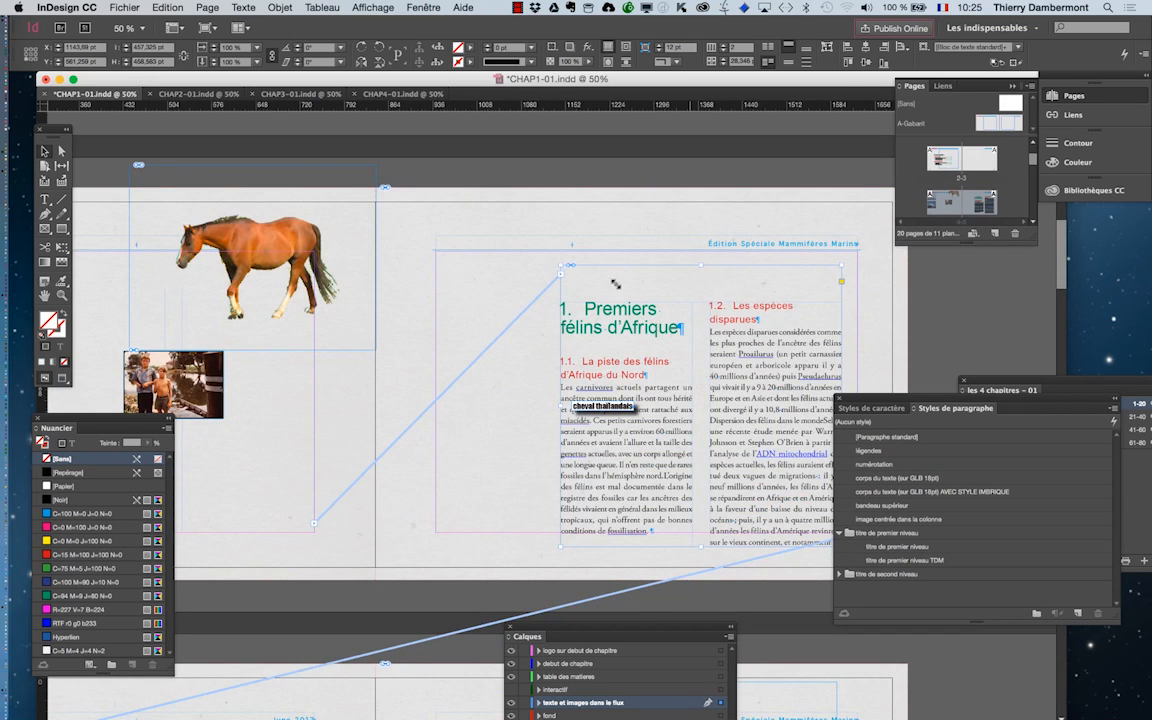
Open the column span options (Etendue de colonnes) for the "Premiers félins d'Afrique" heading on page 5.
click(46, 197)
click(600, 315)
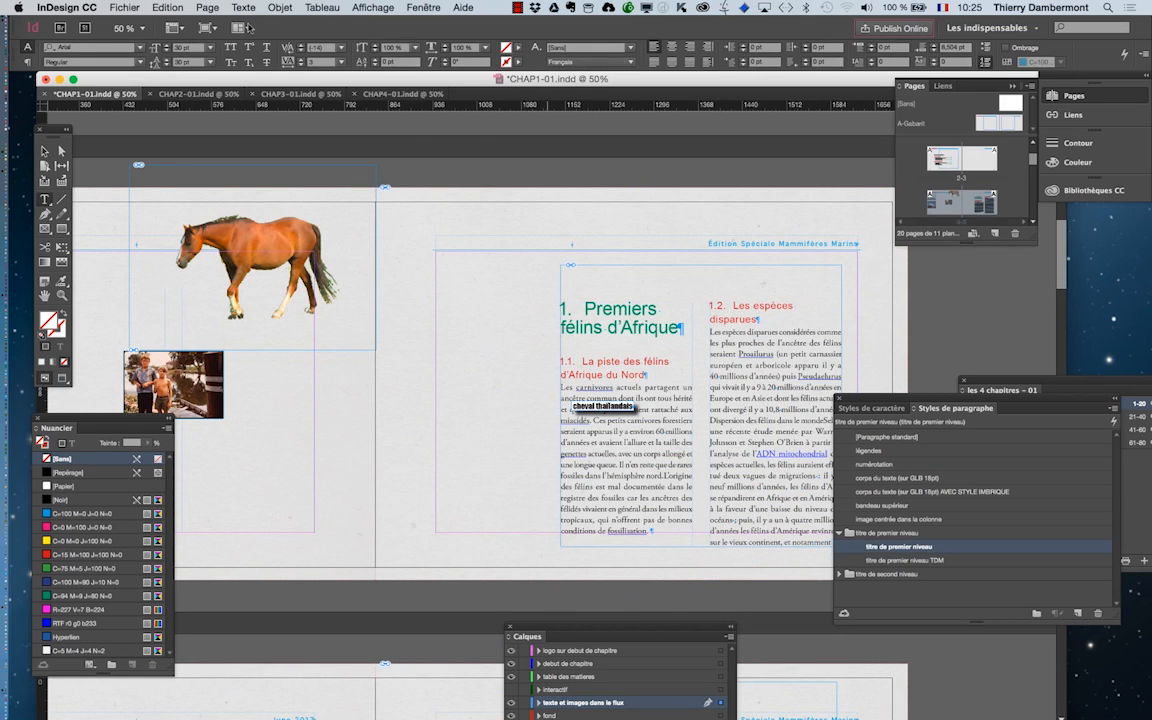
click(212, 7)
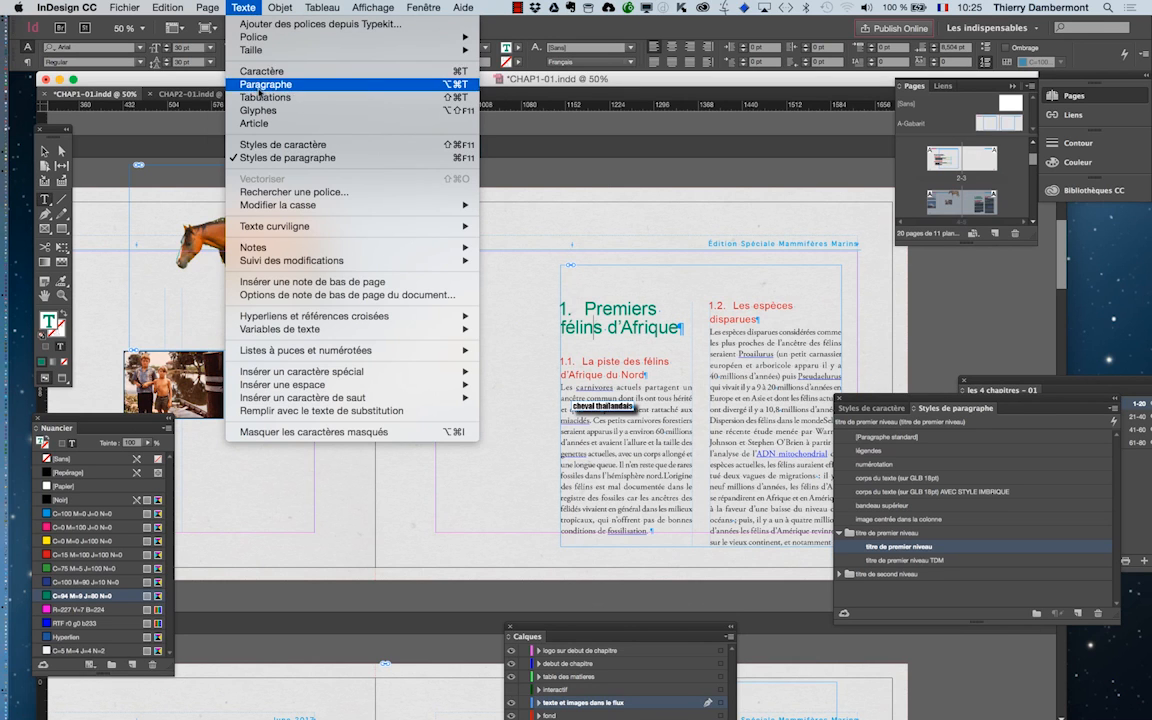
click(236, 82)
click(558, 263)
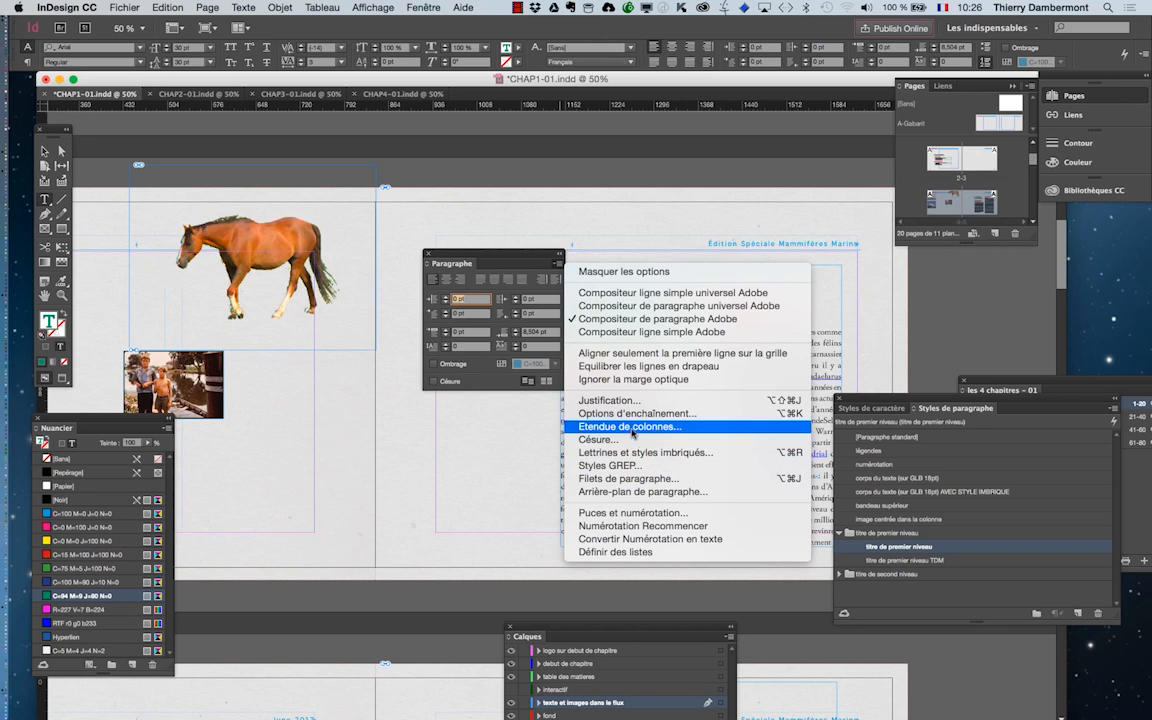
click(610, 426)
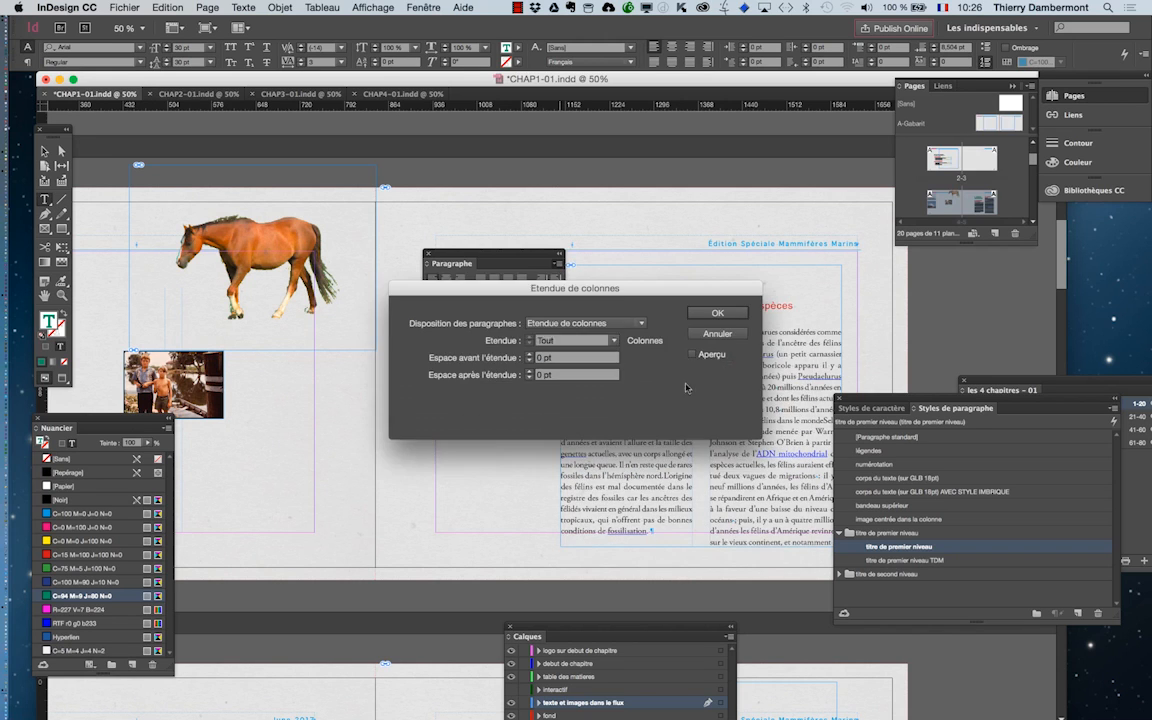
Try a column span of 2 on the "Premiers félins d'Afrique" heading with the preview enabled and the dialog clear of the text.
click(593, 324)
click(620, 352)
click(590, 341)
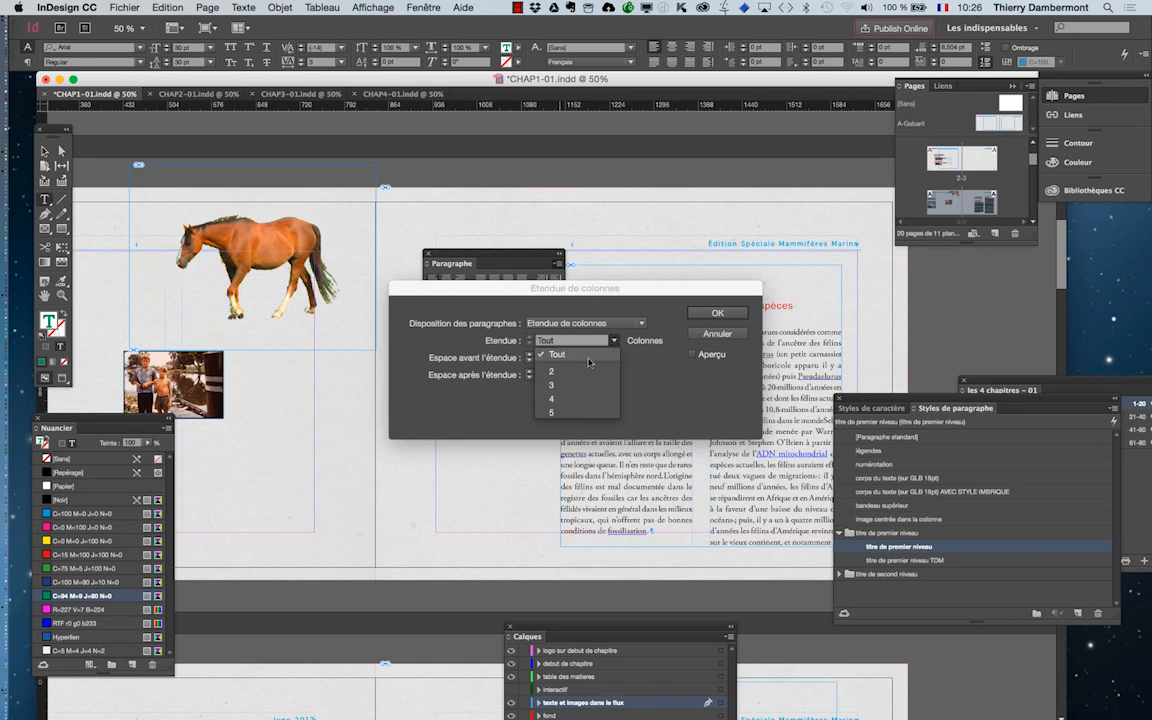
click(589, 372)
drag(697, 301, 533, 162)
click(529, 215)
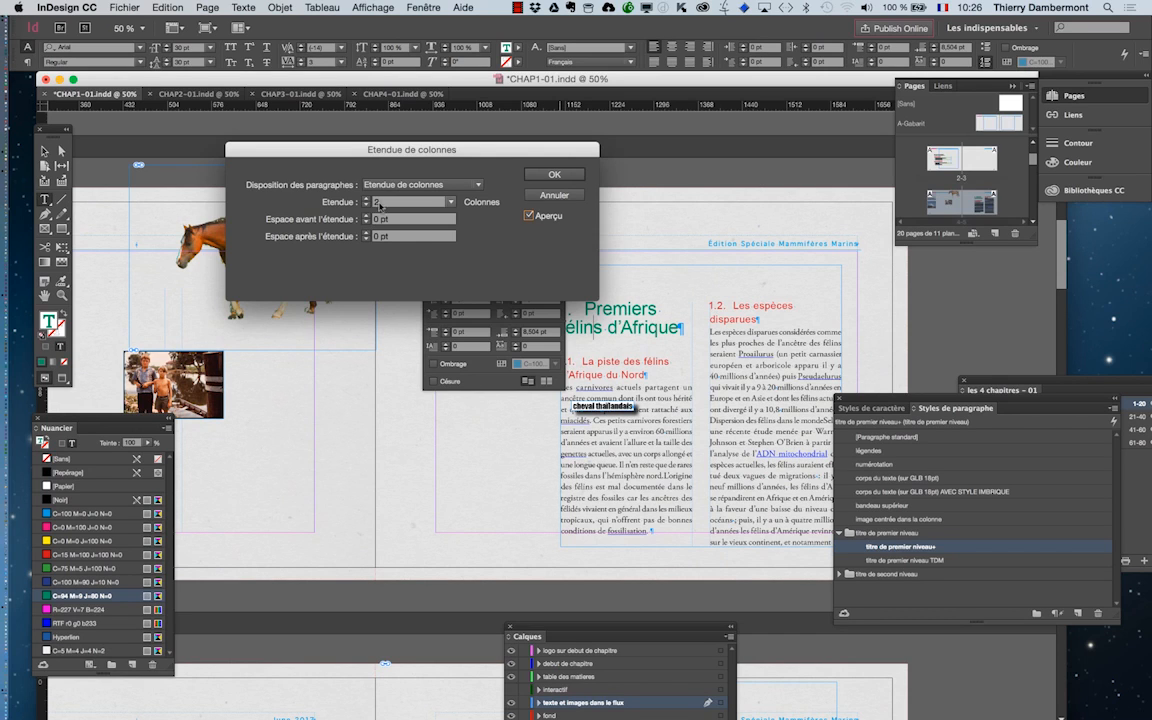
key(Return)
Display the character styles and move both the Paragraphe and styles panels clear of page 5's text.
drag(509, 253, 448, 243)
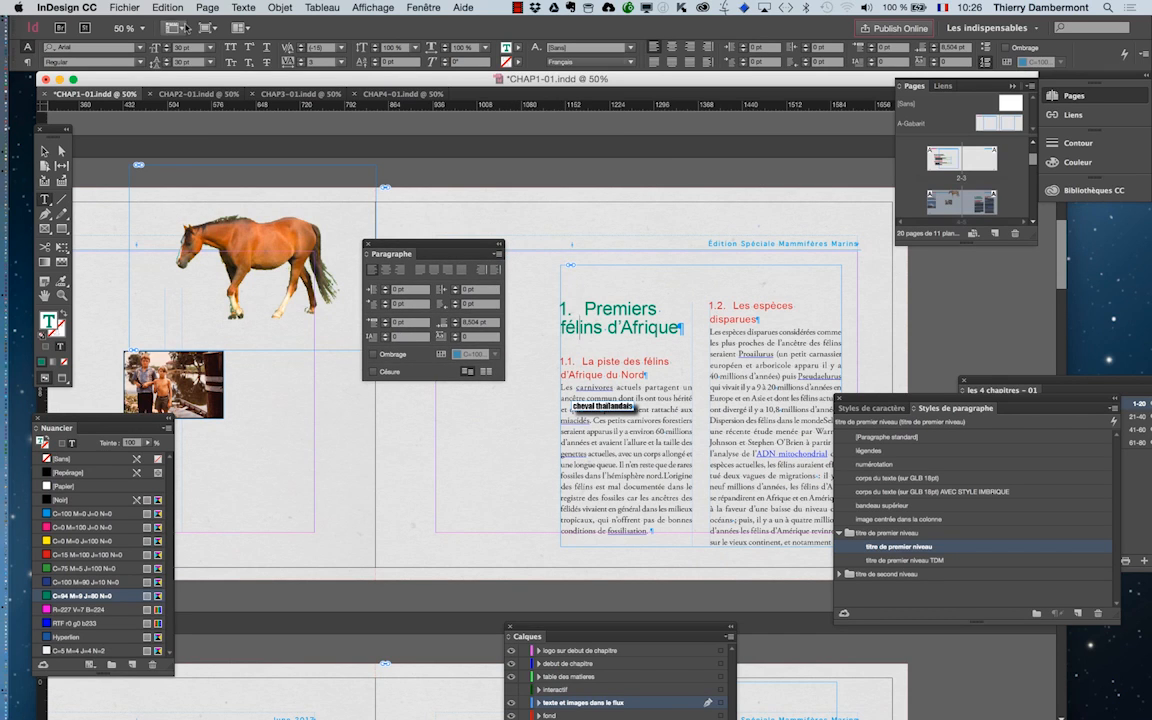
click(243, 7)
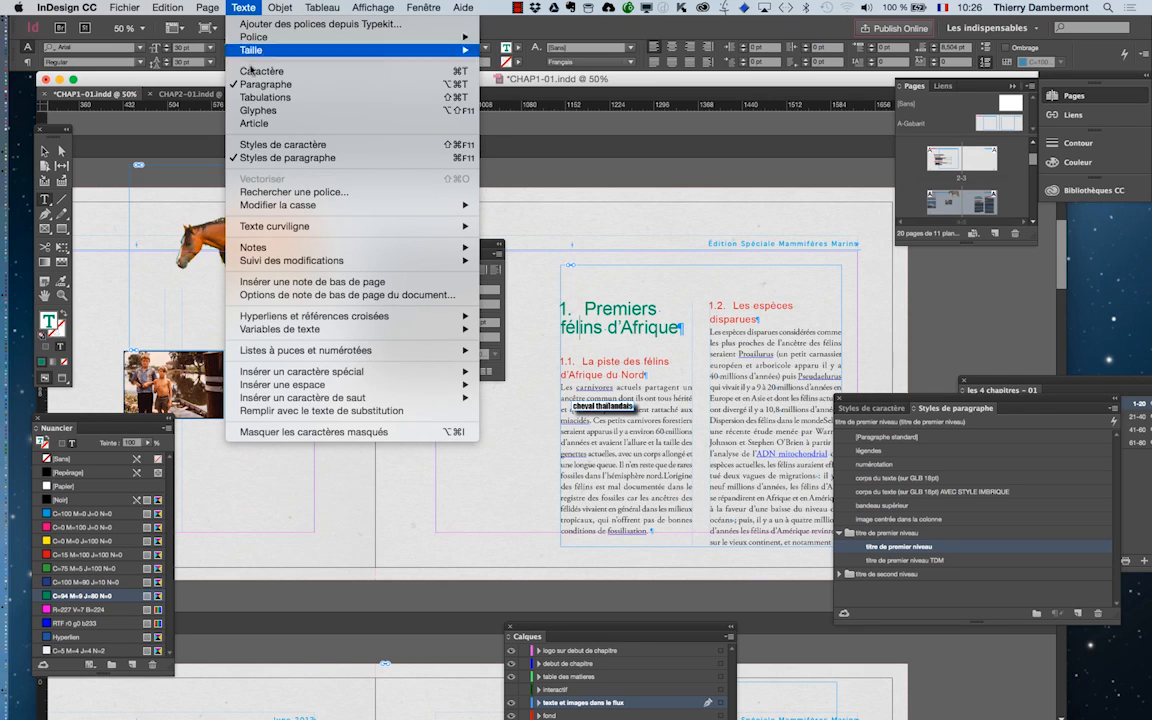
click(270, 144)
drag(960, 405, 291, 481)
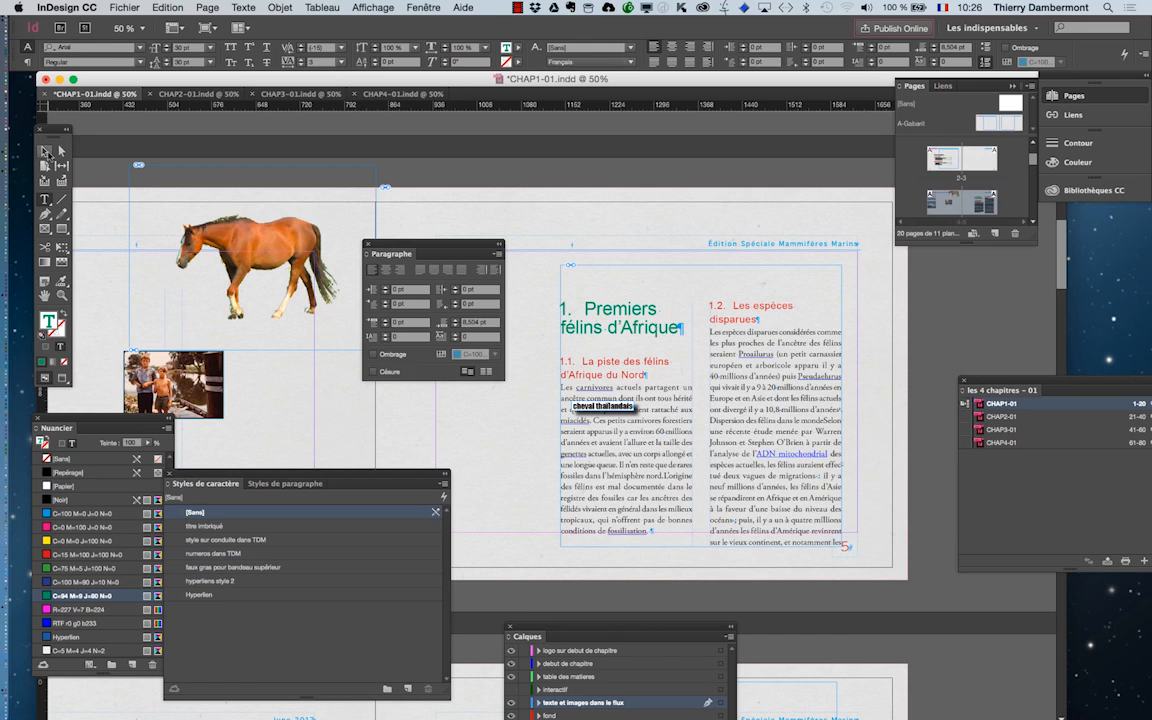
Move the horse picture onto page 5's text between the two columns and view the layout in preview mode.
click(44, 150)
click(262, 228)
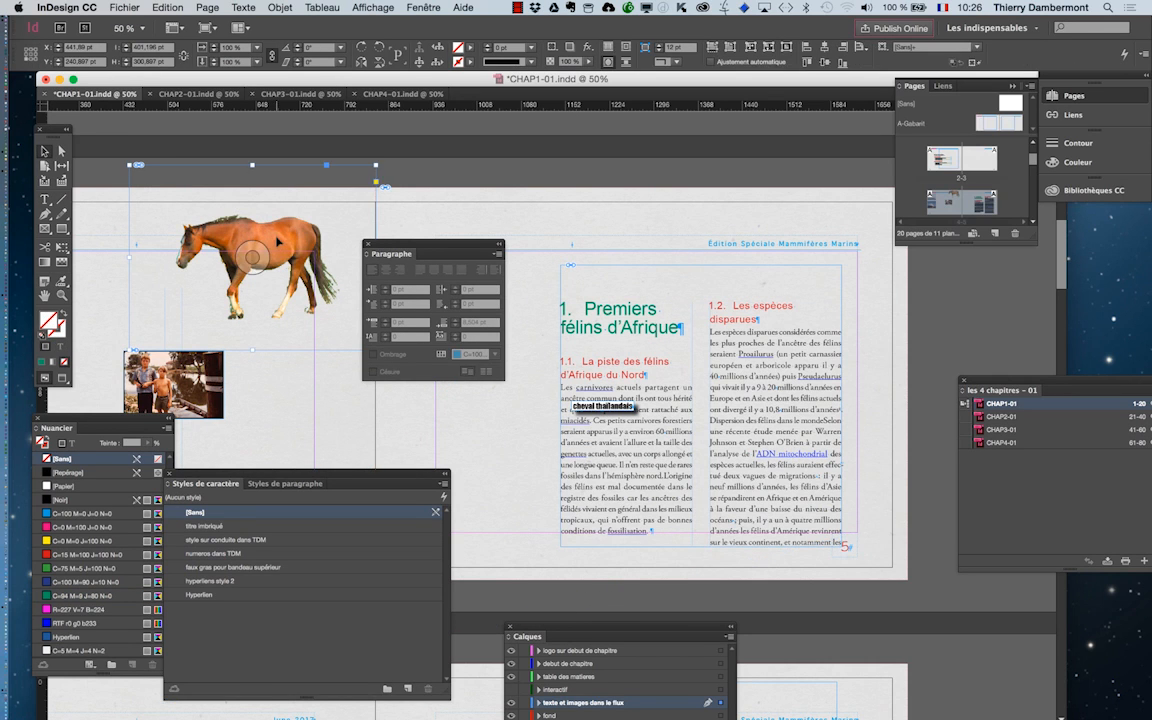
mouse_move(718, 422)
mouse_down()
mouse_move(665, 395)
mouse_move(728, 437)
mouse_up()
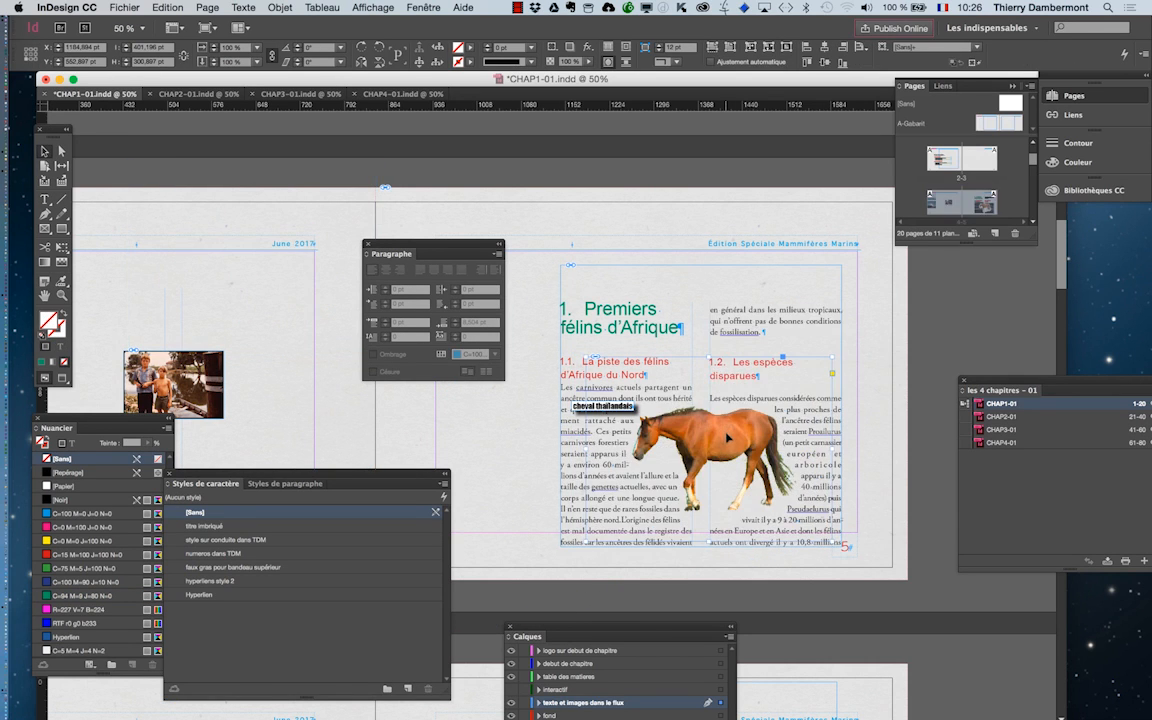
click(891, 426)
key(w)
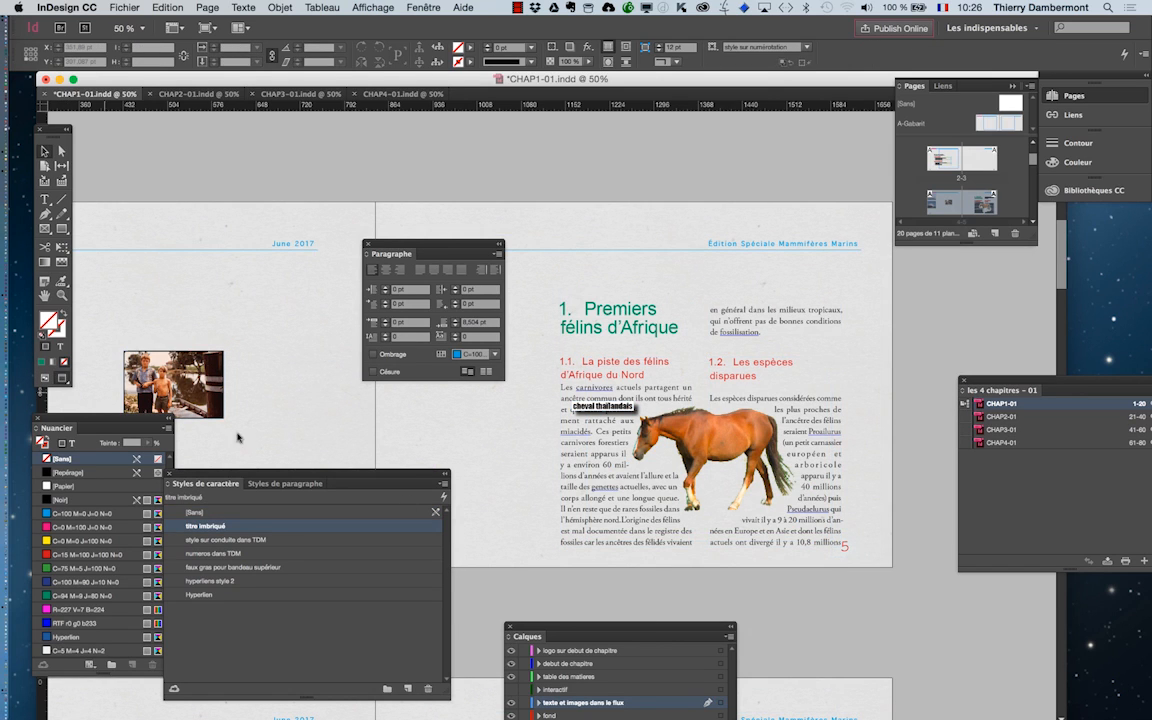
Place the "cheval thaïlandais" caption over the horse picture's body on page 5.
click(578, 408)
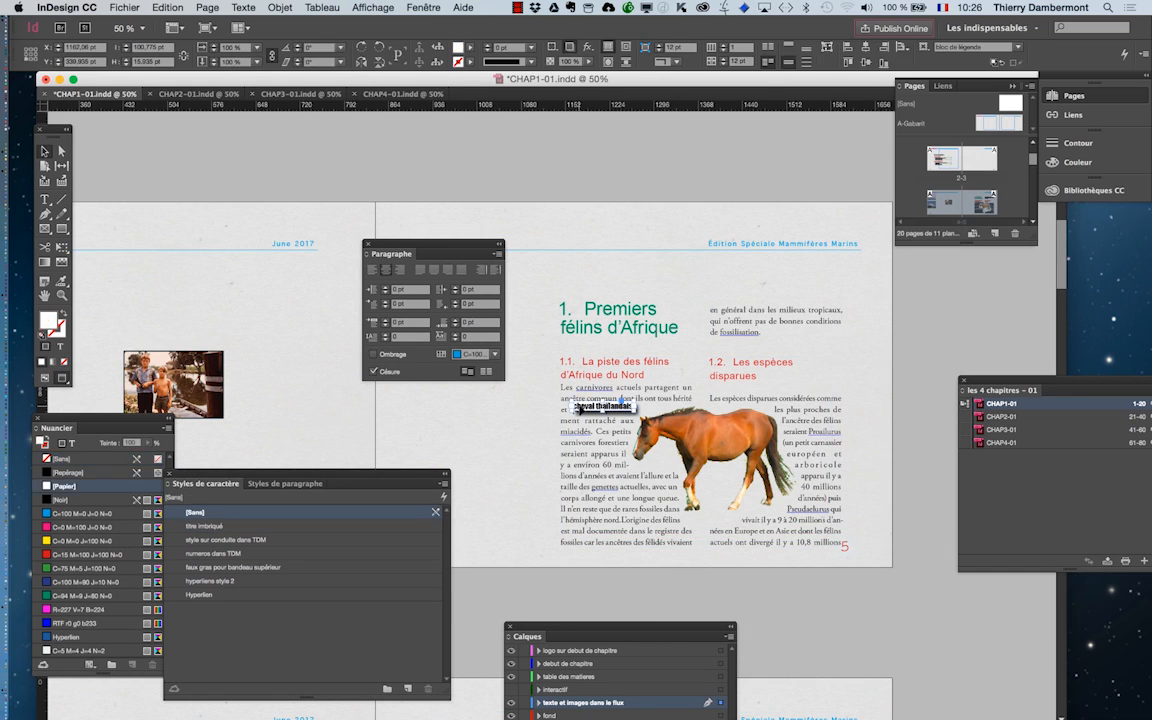
drag(578, 408, 718, 456)
click(592, 328)
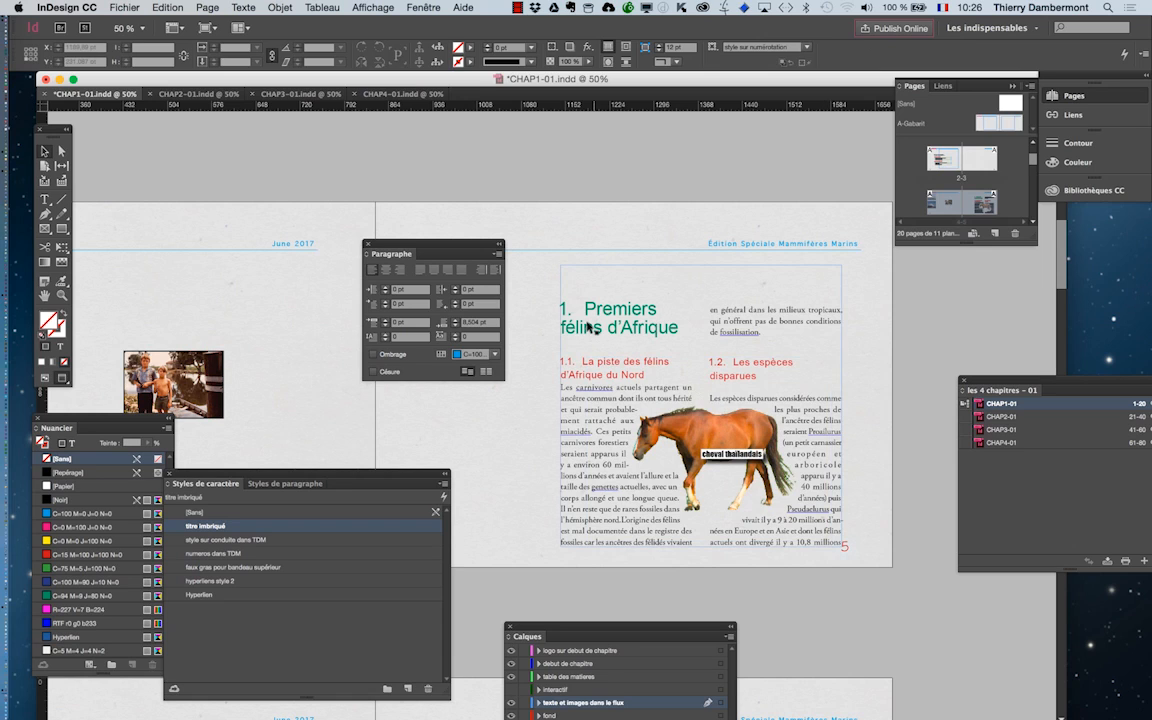
click(505, 238)
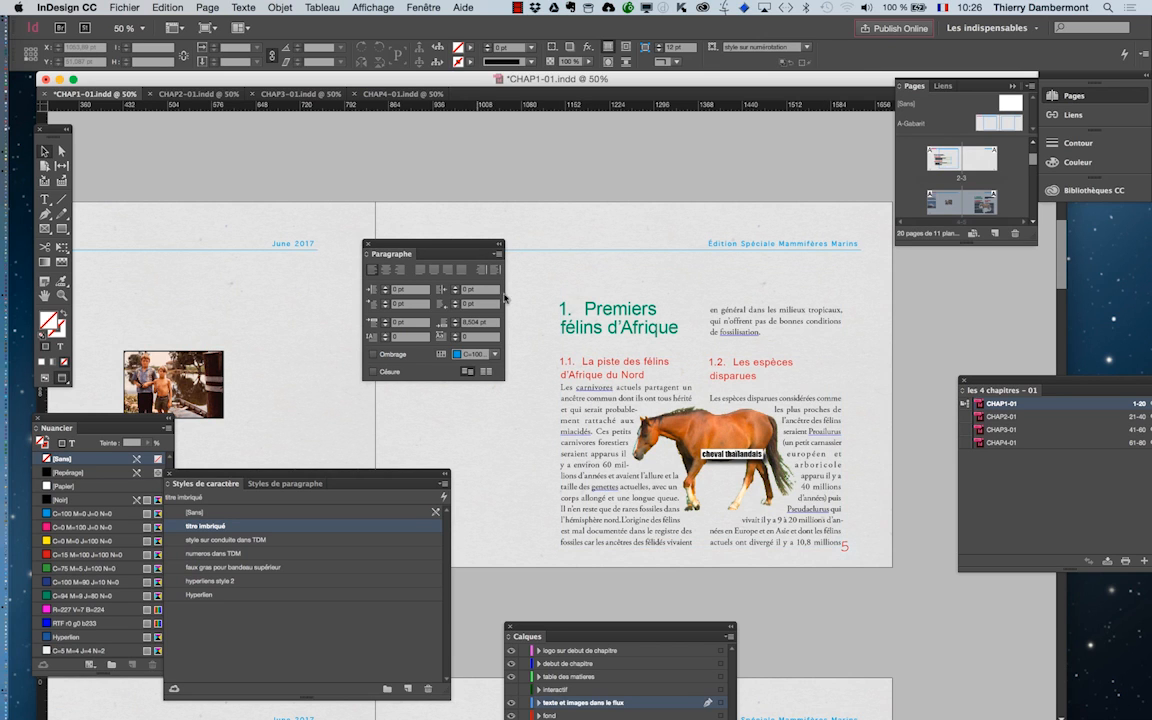
Check the first-level heading "Anatomie des félins" on page 7 and move the Paragraphe panel off the page.
scroll(615, 428, down, 1)
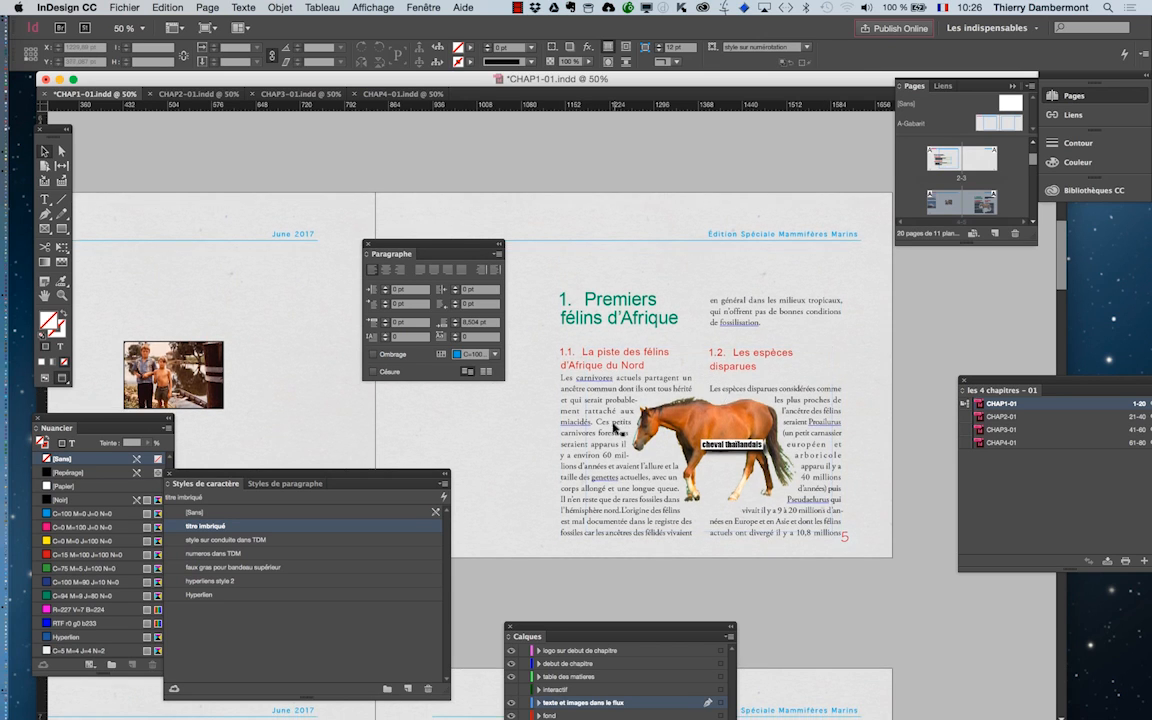
scroll(615, 428, down, 10)
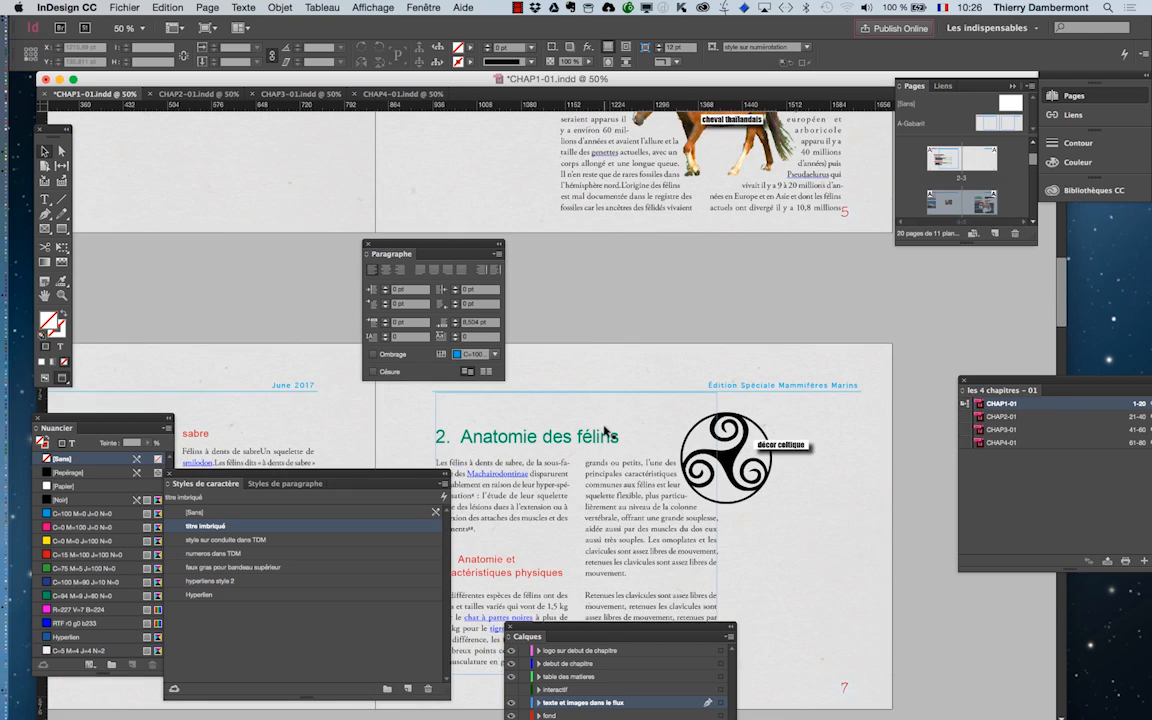
scroll(604, 430, down, 2)
drag(444, 250, 314, 226)
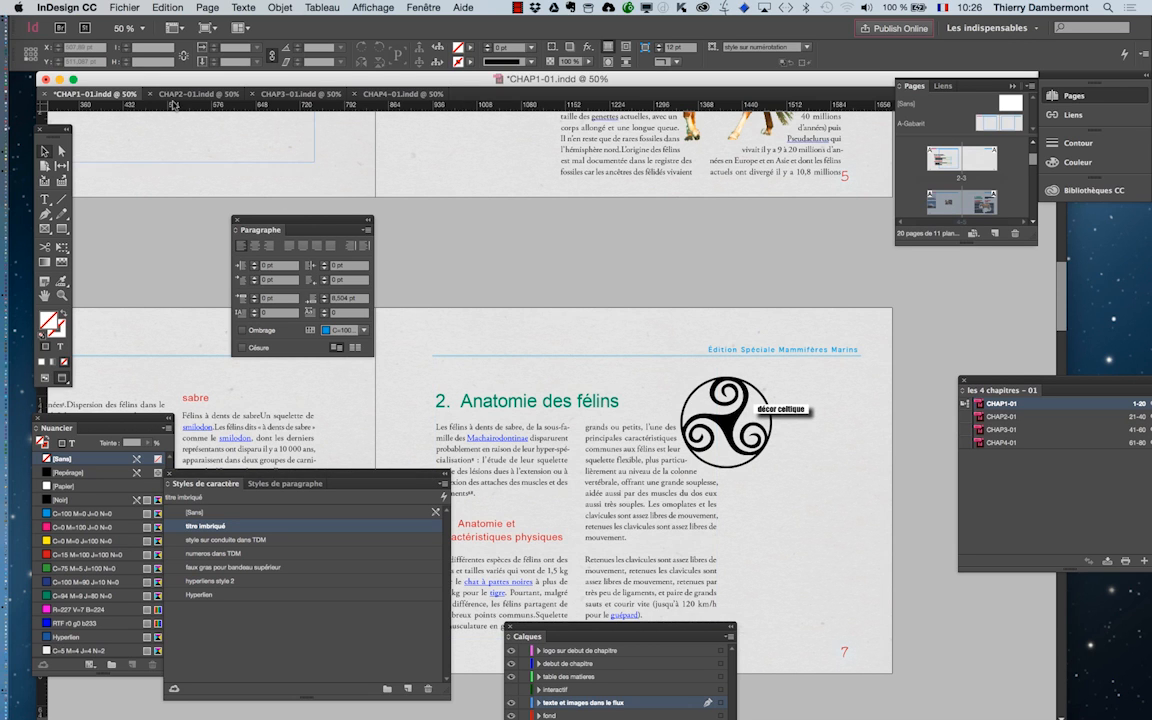
Switch to the CHAP2-01 document and reset the "Les indispensables" workspace.
click(185, 94)
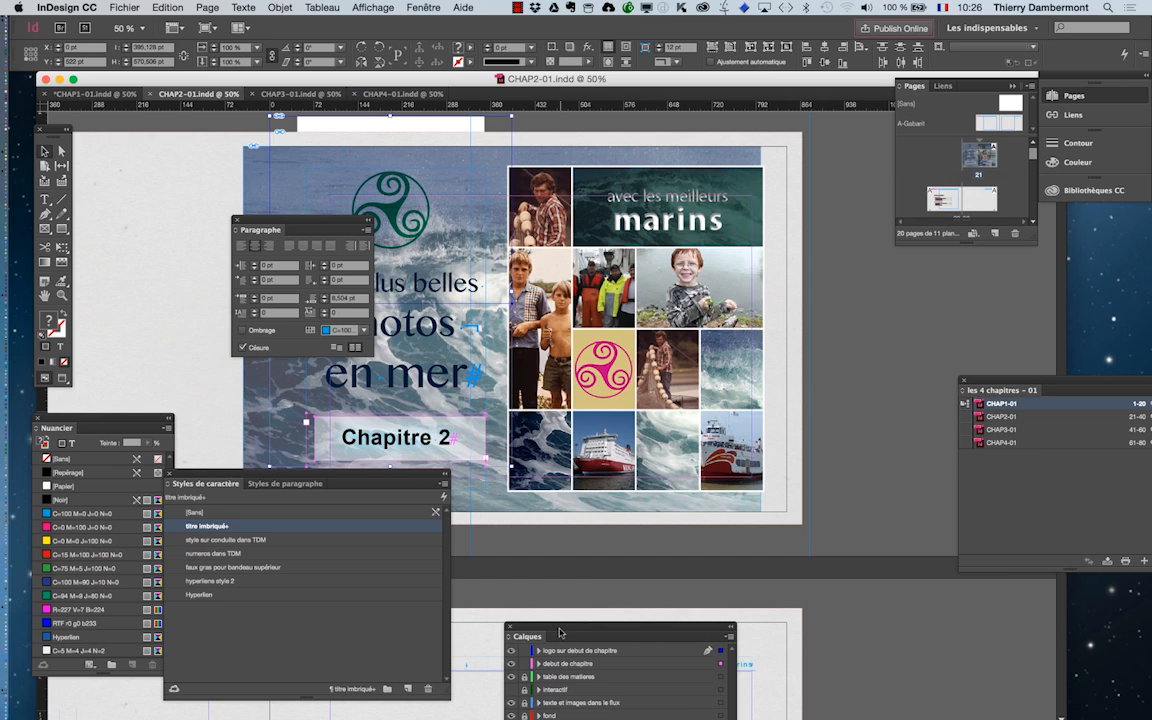
drag(560, 632, 907, 644)
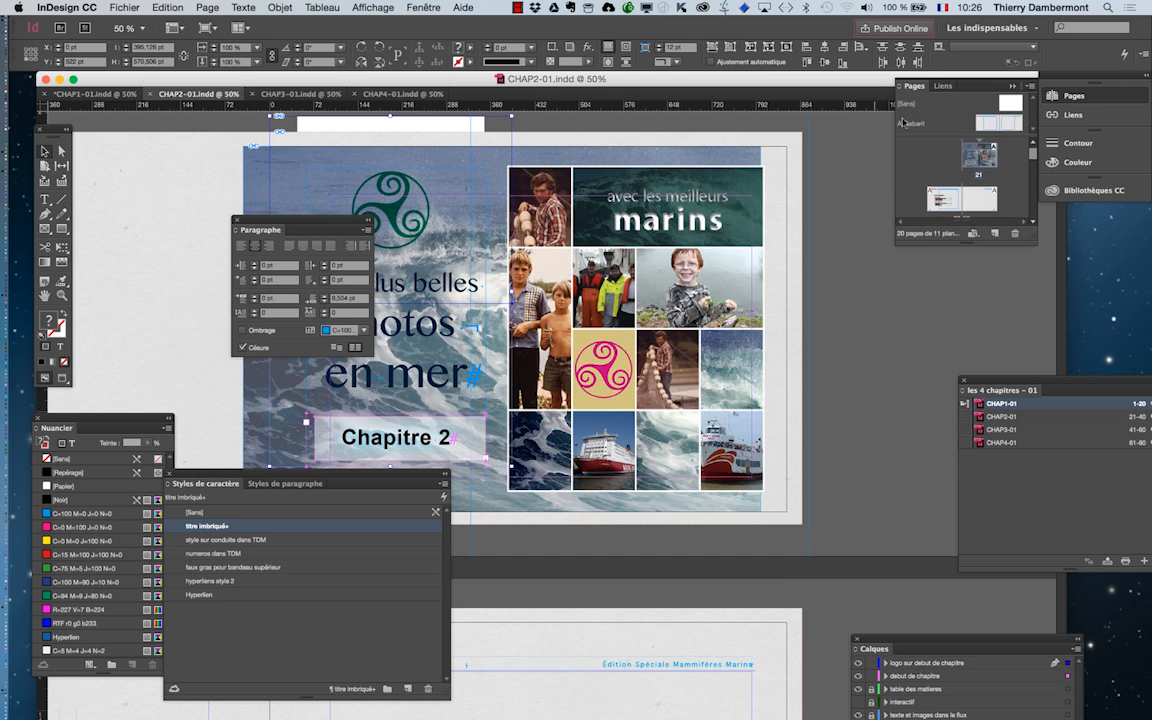
click(987, 28)
click(925, 149)
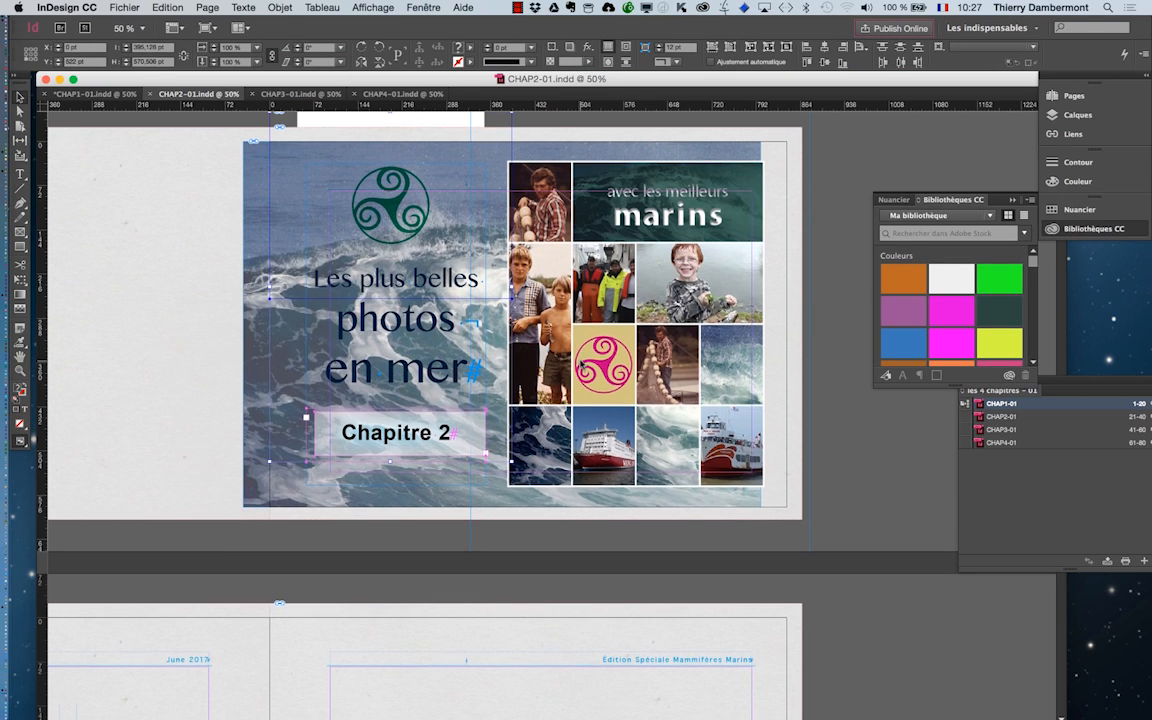
Look through the first-level headings in CHAP2-01 and compare the "Anatomie des félins" page with its CHAP1-01 version.
scroll(578, 365, down, 10)
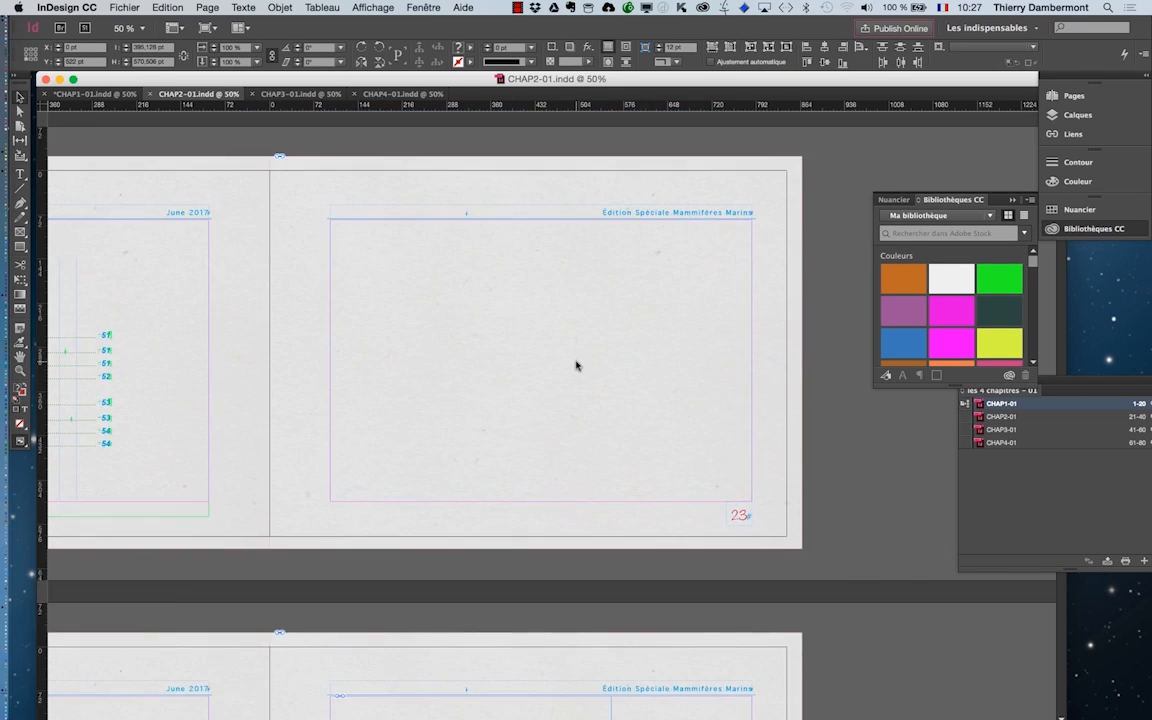
scroll(576, 365, down, 20)
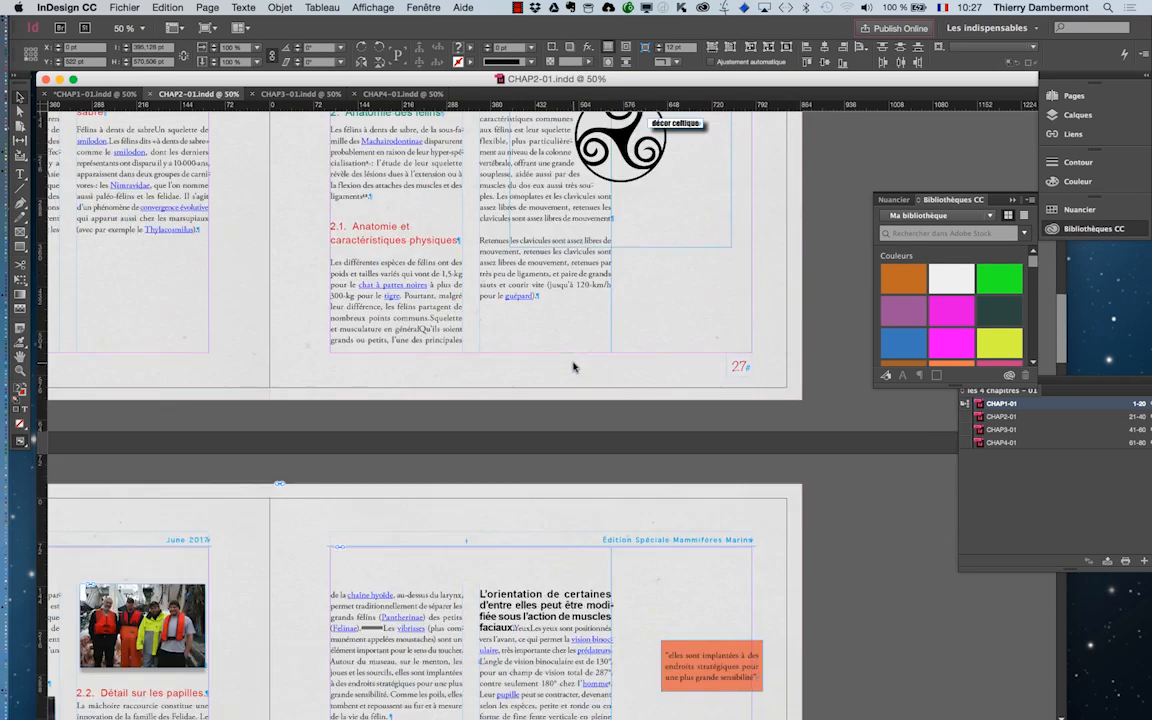
scroll(574, 367, down, 5)
scroll(572, 362, up, 20)
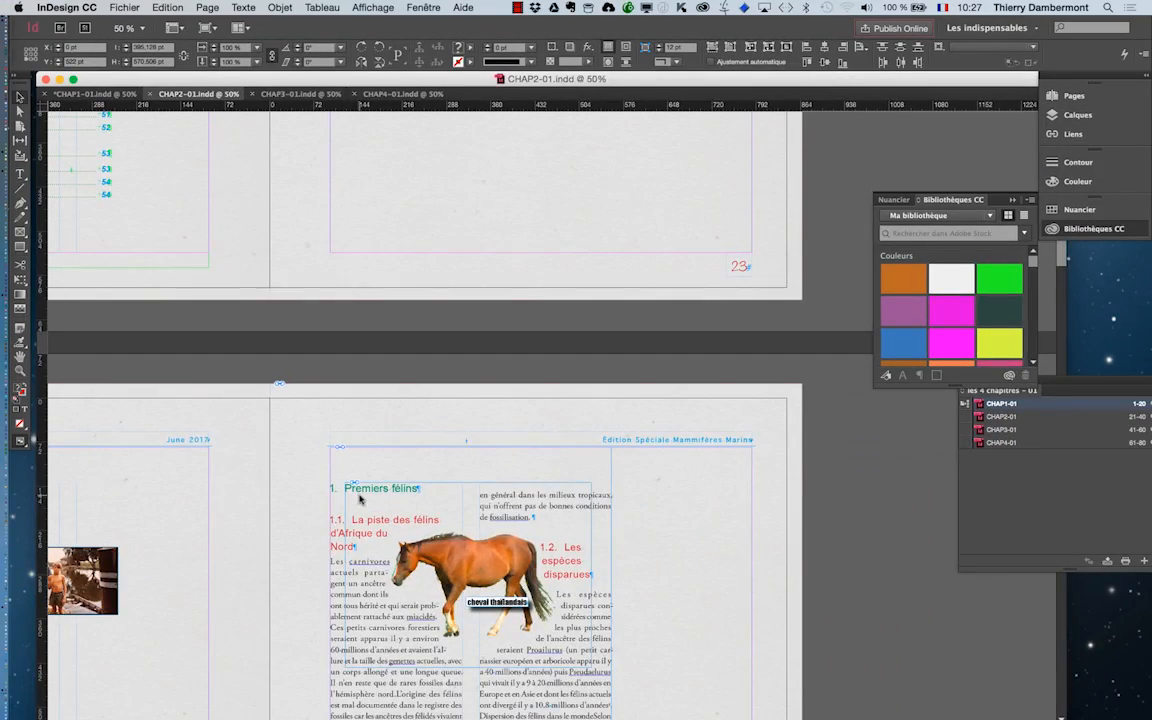
scroll(345, 505, down, 3)
scroll(345, 508, down, 20)
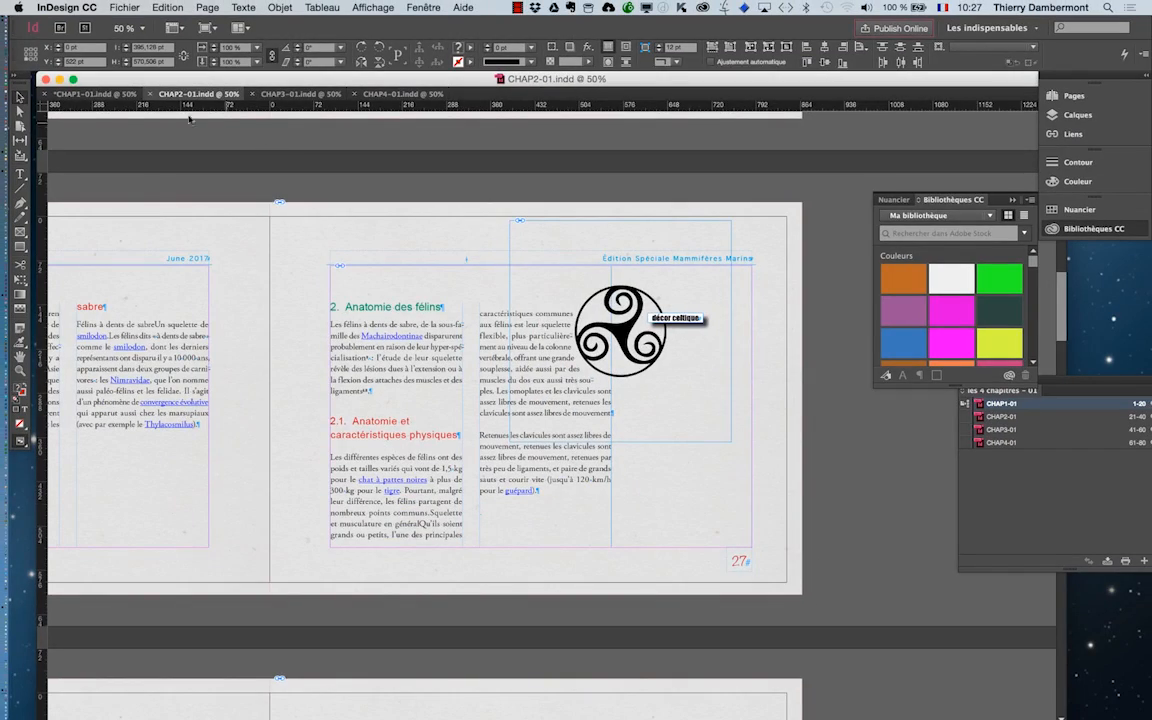
click(97, 95)
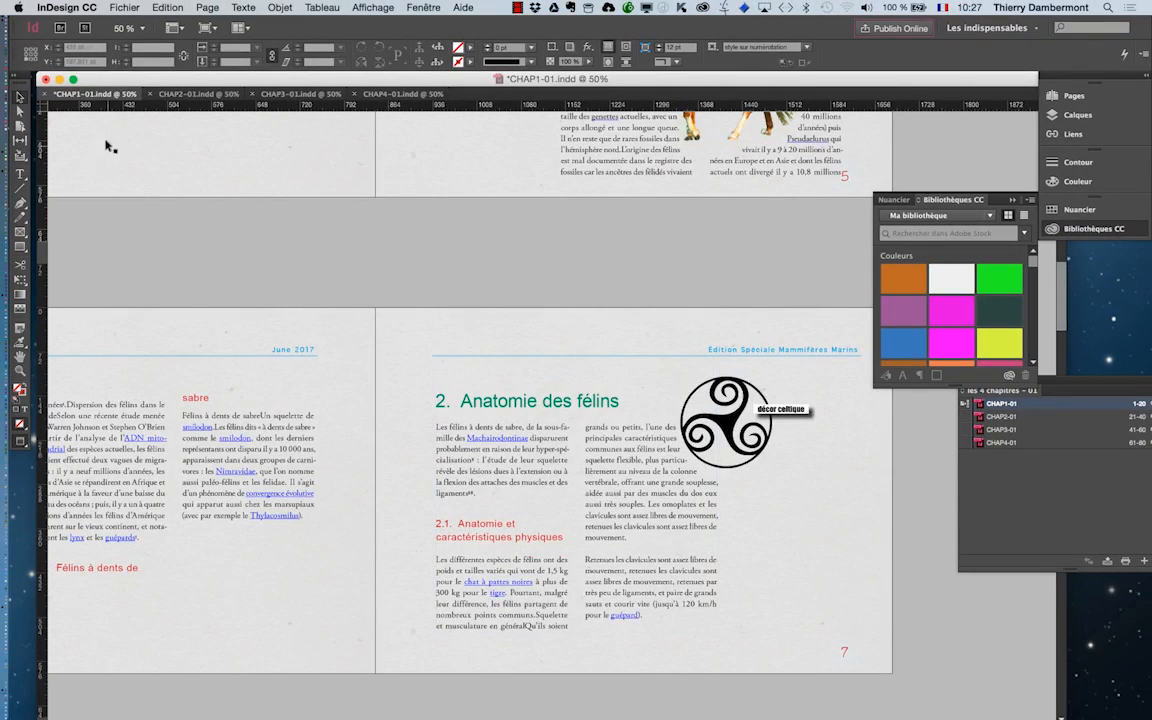
click(195, 93)
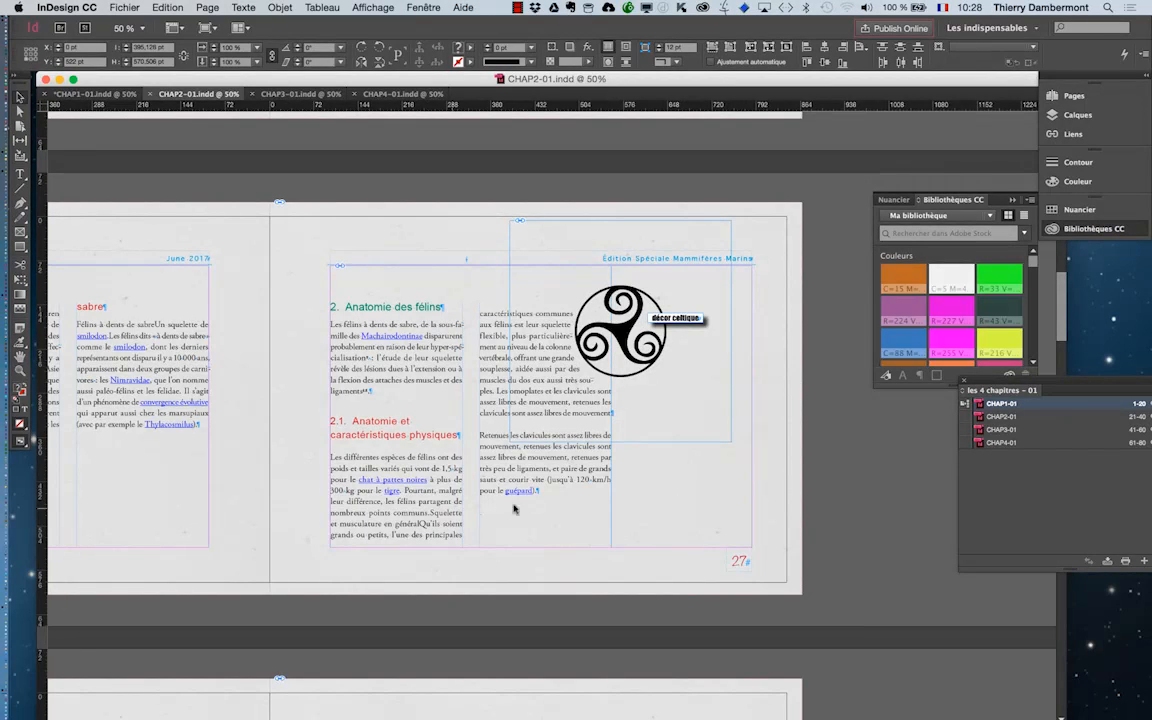
Bring the "les 4 chapitres – 01" book panel over the page and review its available commands.
drag(986, 389, 633, 172)
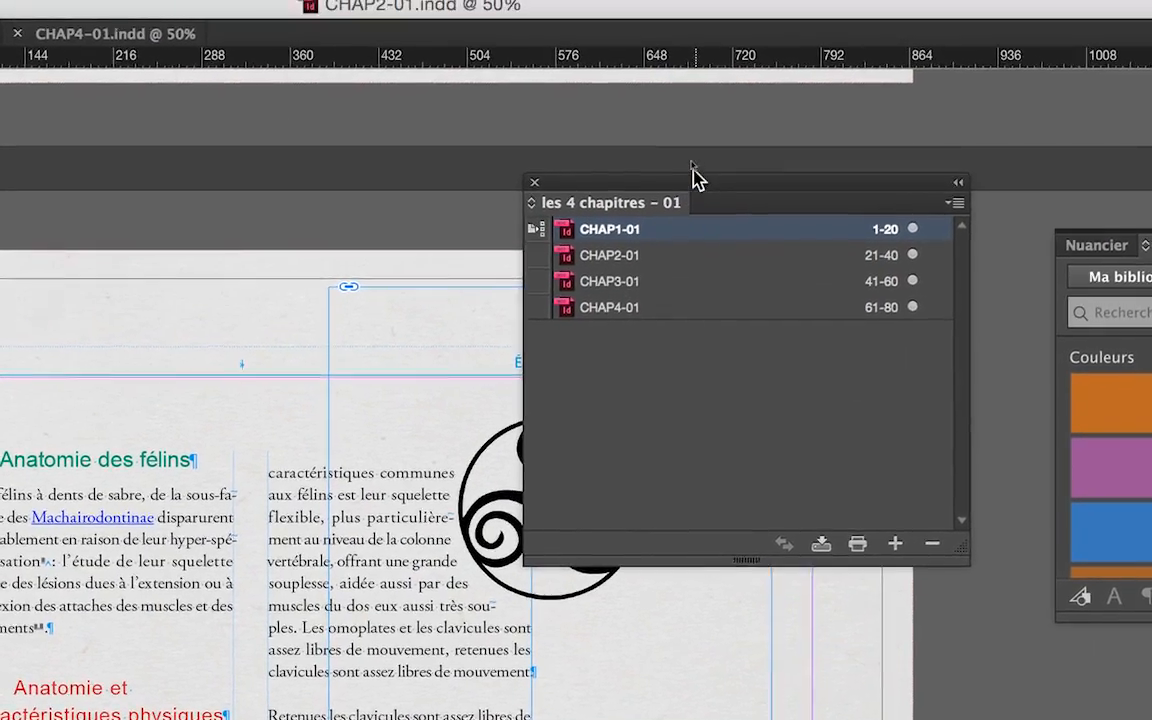
drag(693, 177, 396, 172)
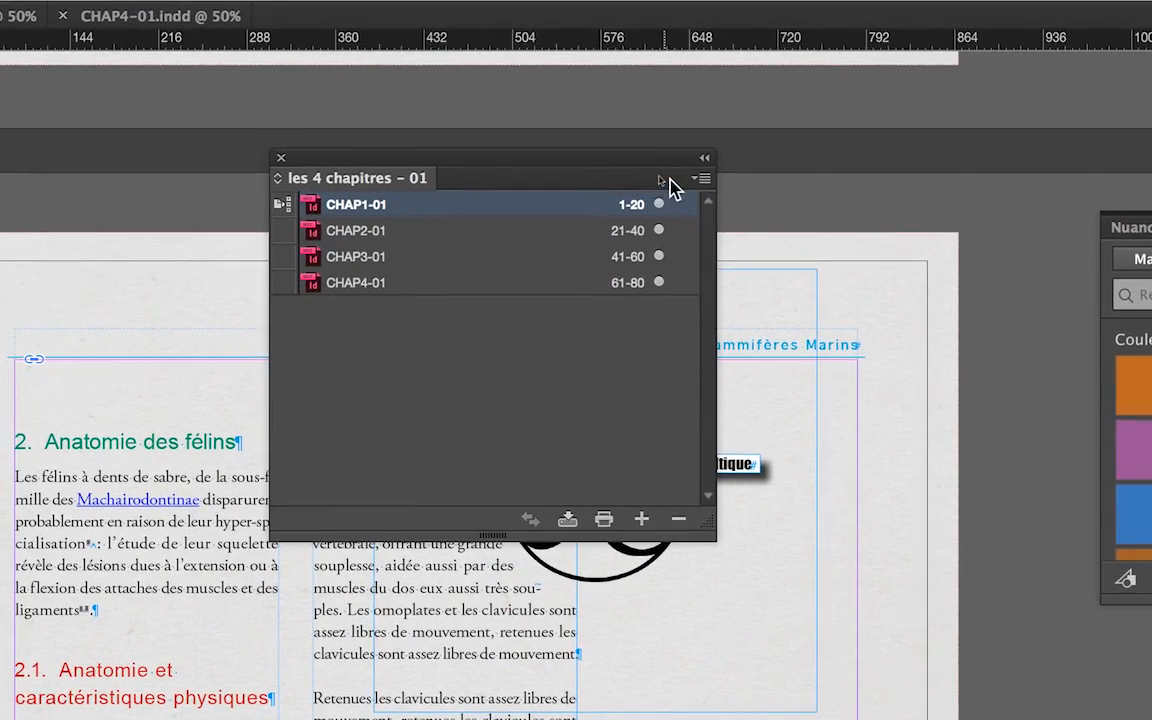
click(679, 187)
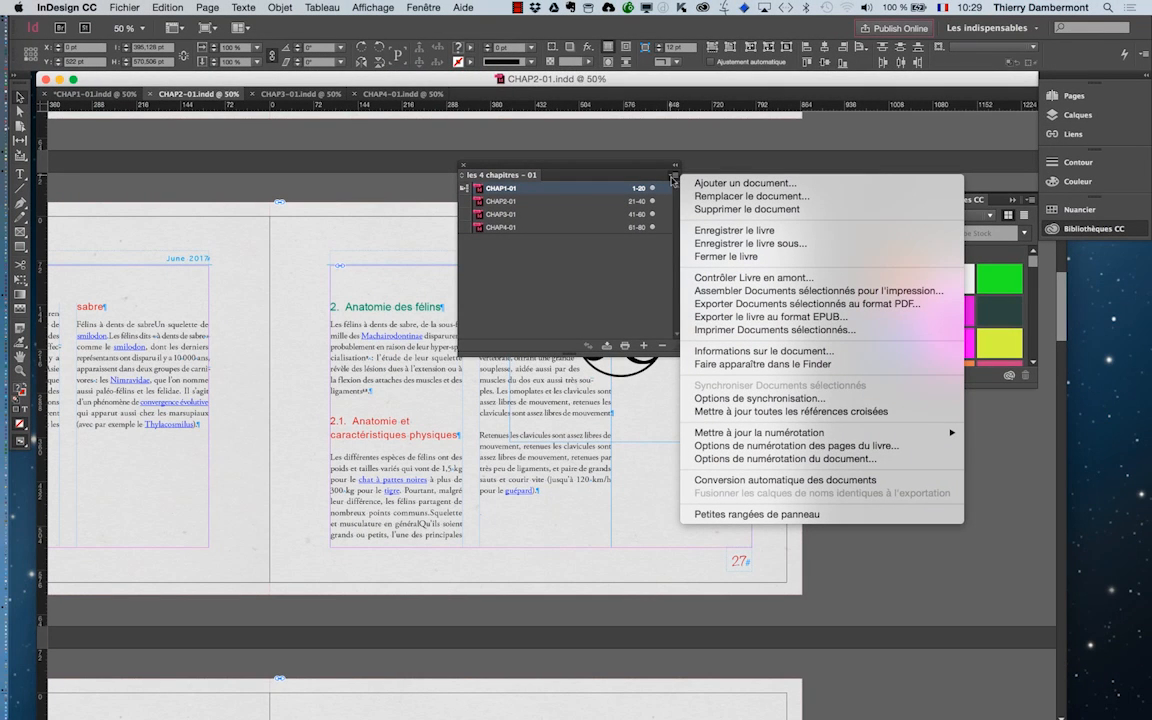
click(612, 261)
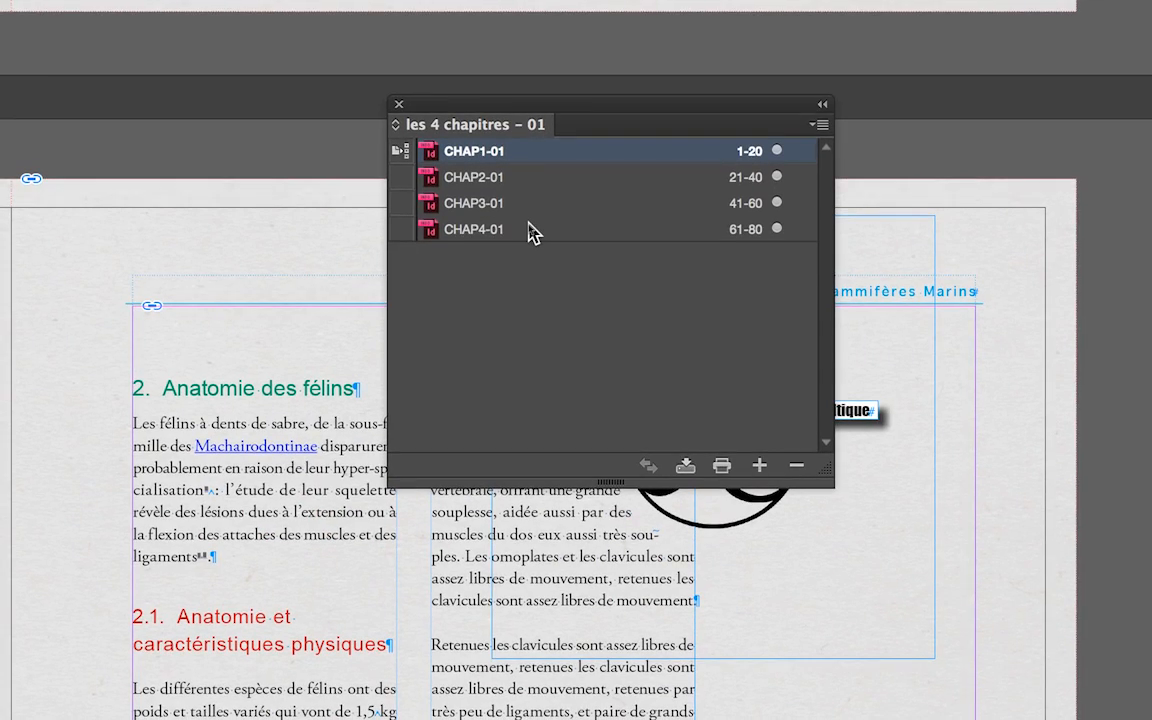
Select CHAP2-01 through CHAP4-01 in the book and synchronize them with the style source CHAP1-01.
shift+click(530, 230)
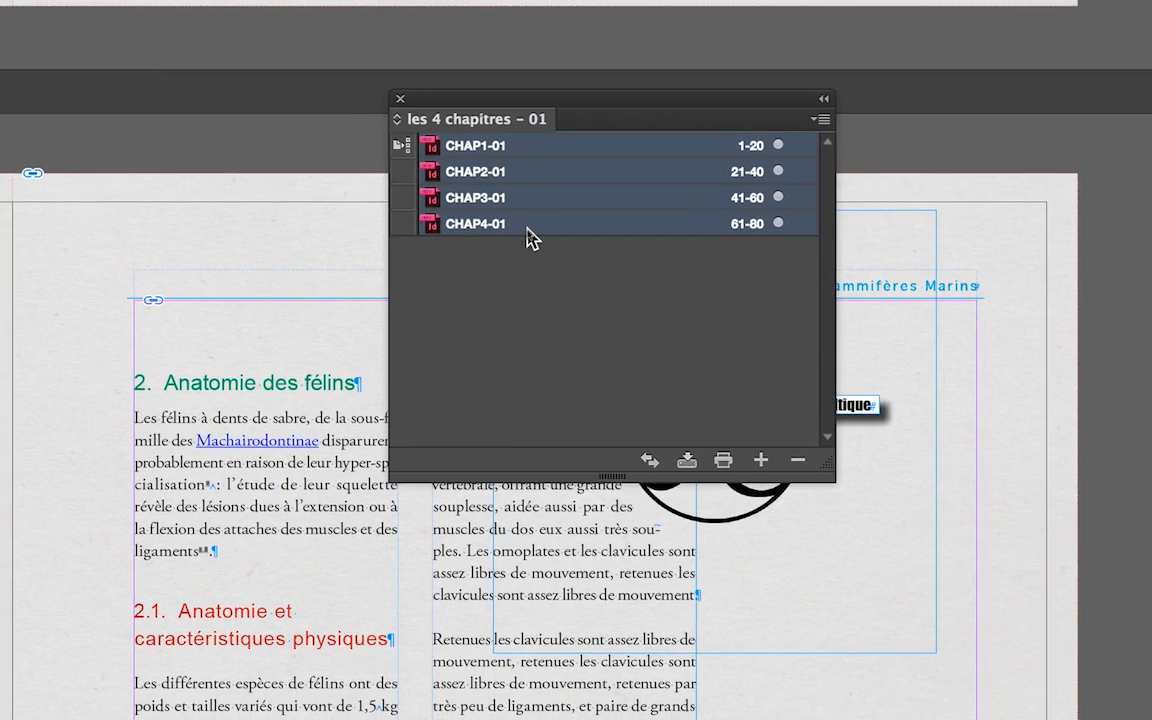
click(528, 228)
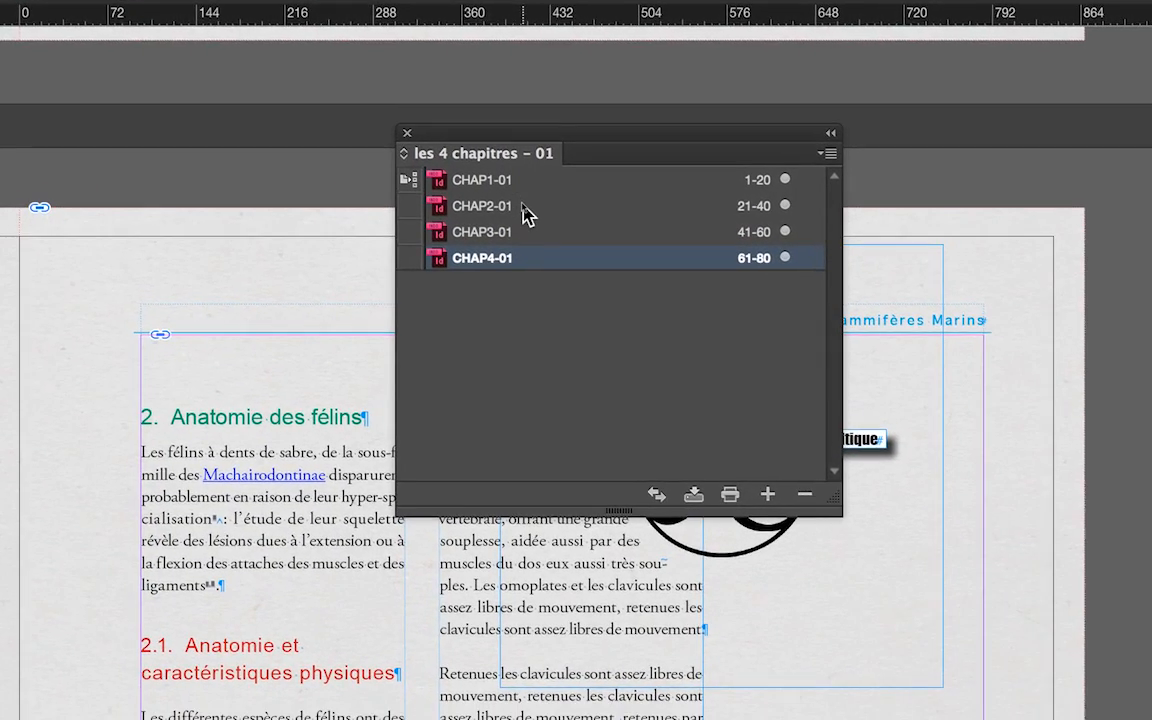
shift+click(527, 215)
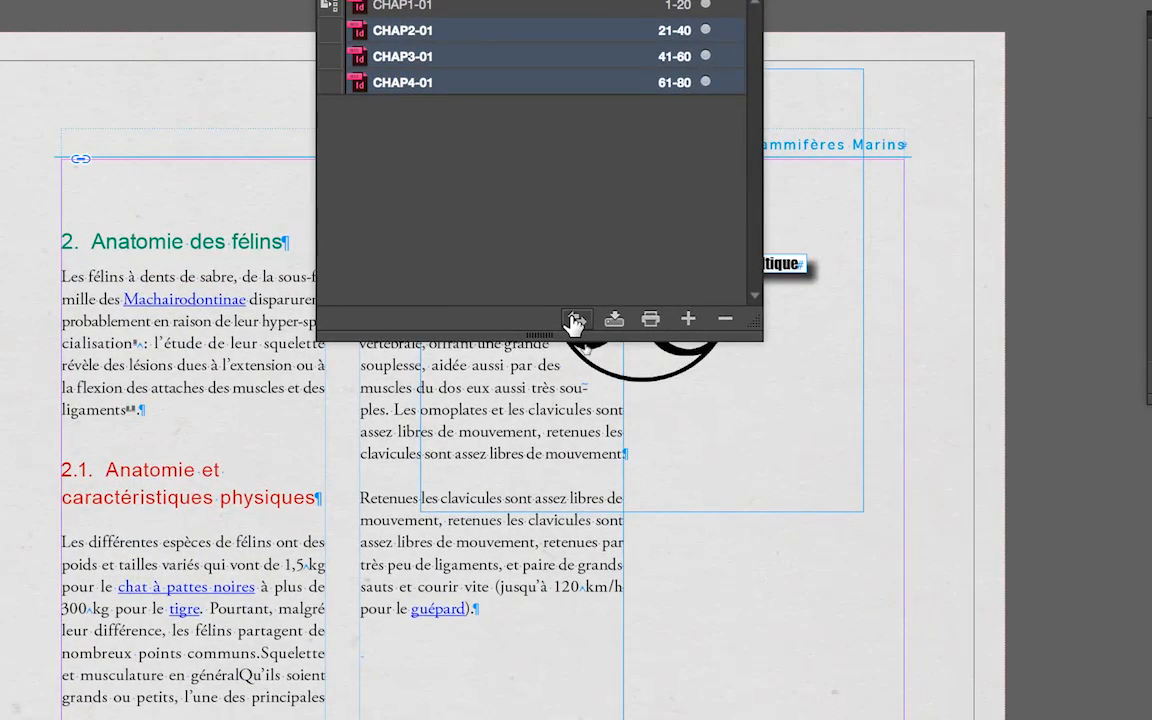
click(575, 320)
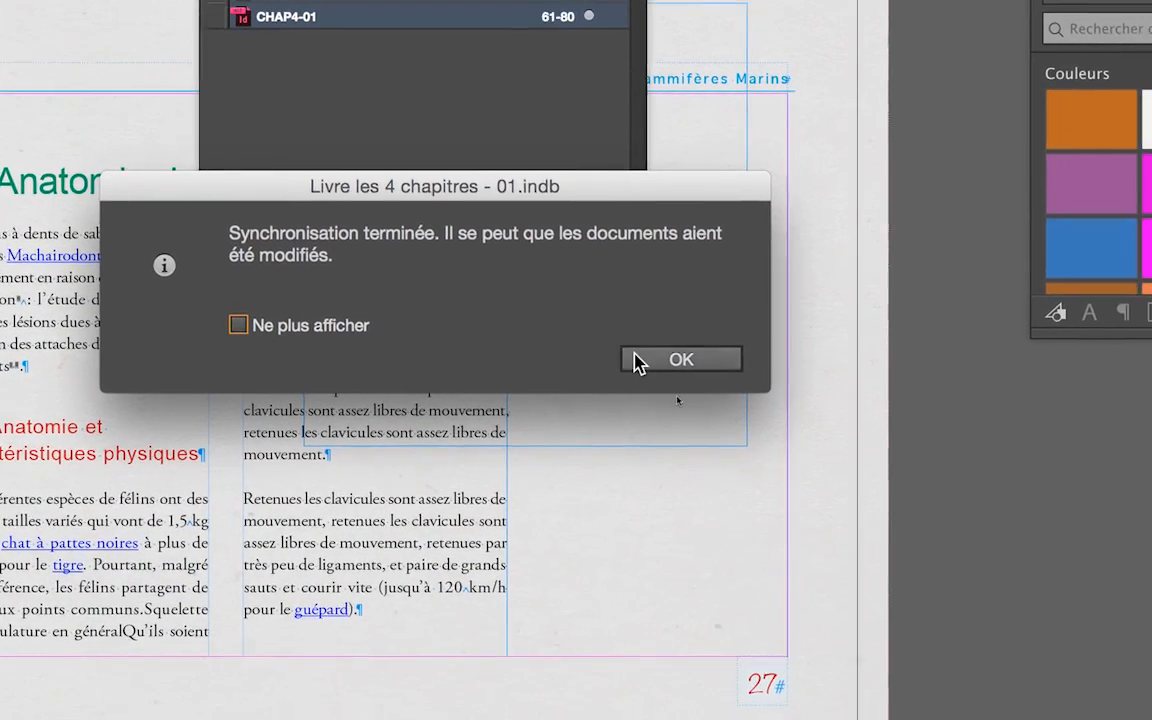
Close the synchronization notice and look through CHAP3-01 and CHAP4-01 to check their headings and page layouts.
click(693, 385)
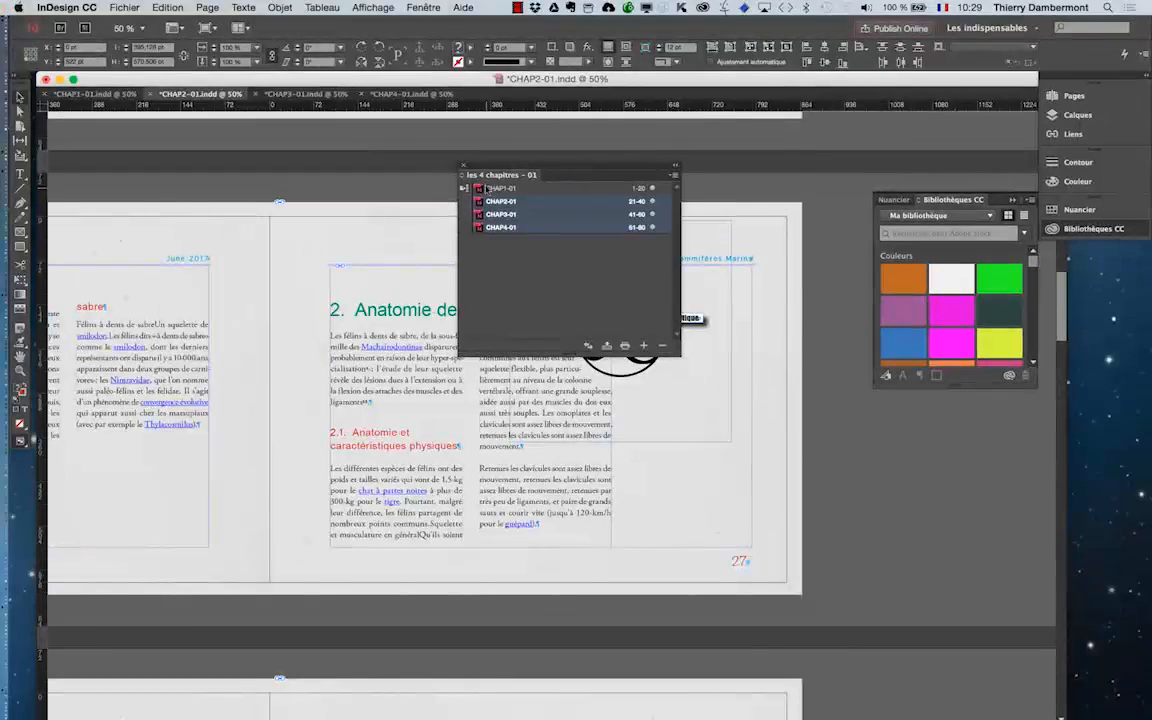
drag(492, 164, 726, 153)
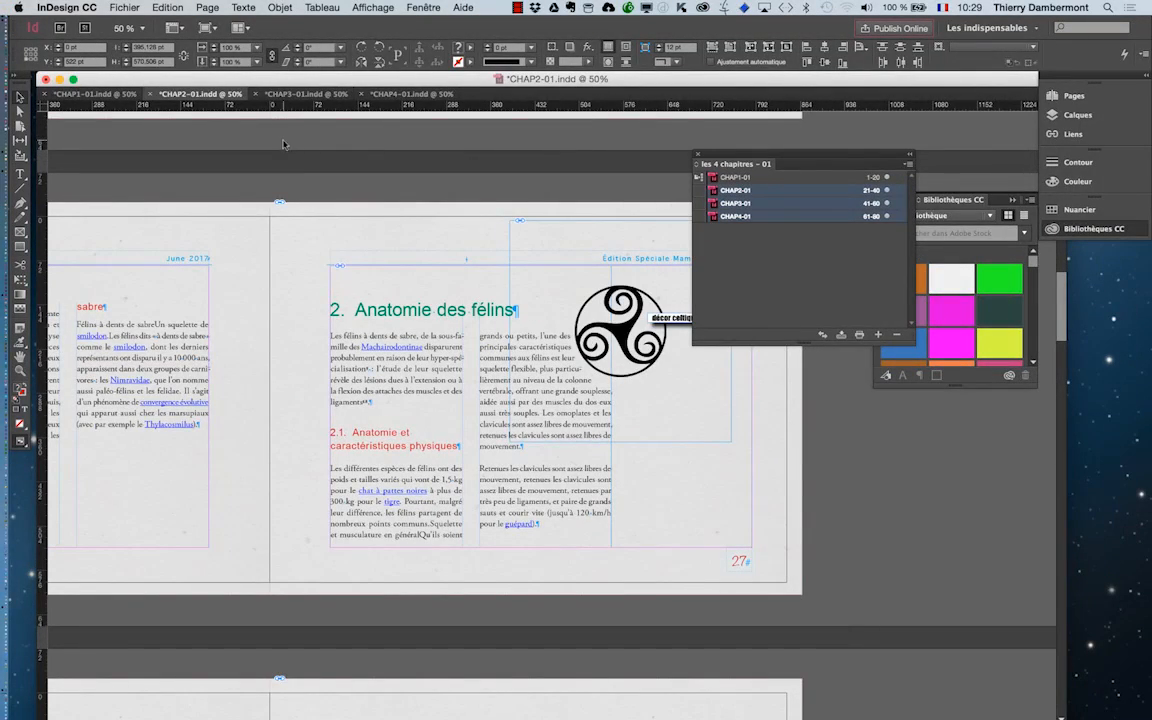
click(306, 93)
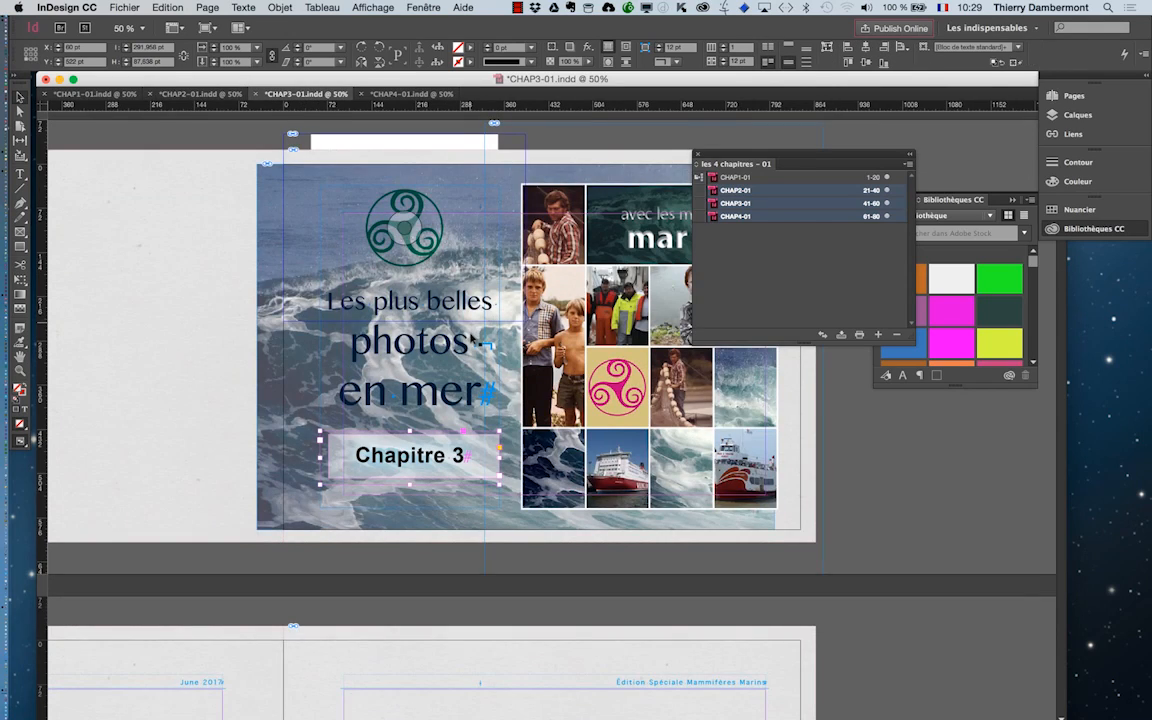
scroll(474, 340, down, 2)
scroll(474, 340, down, 15)
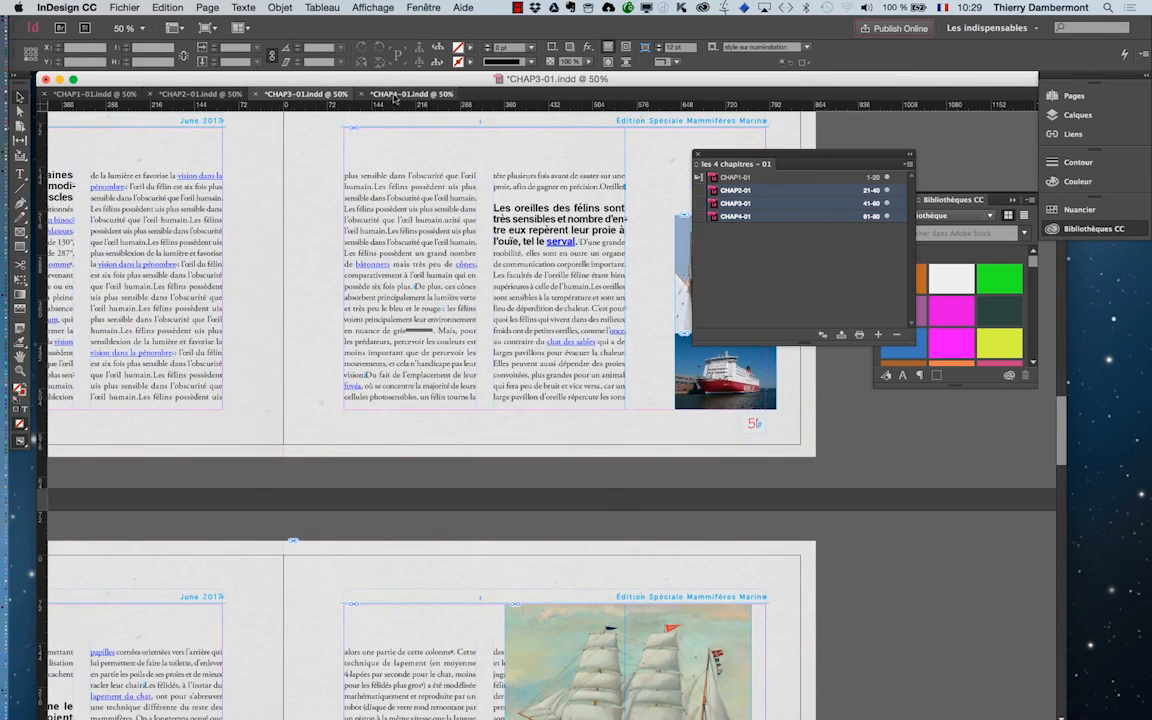
click(411, 93)
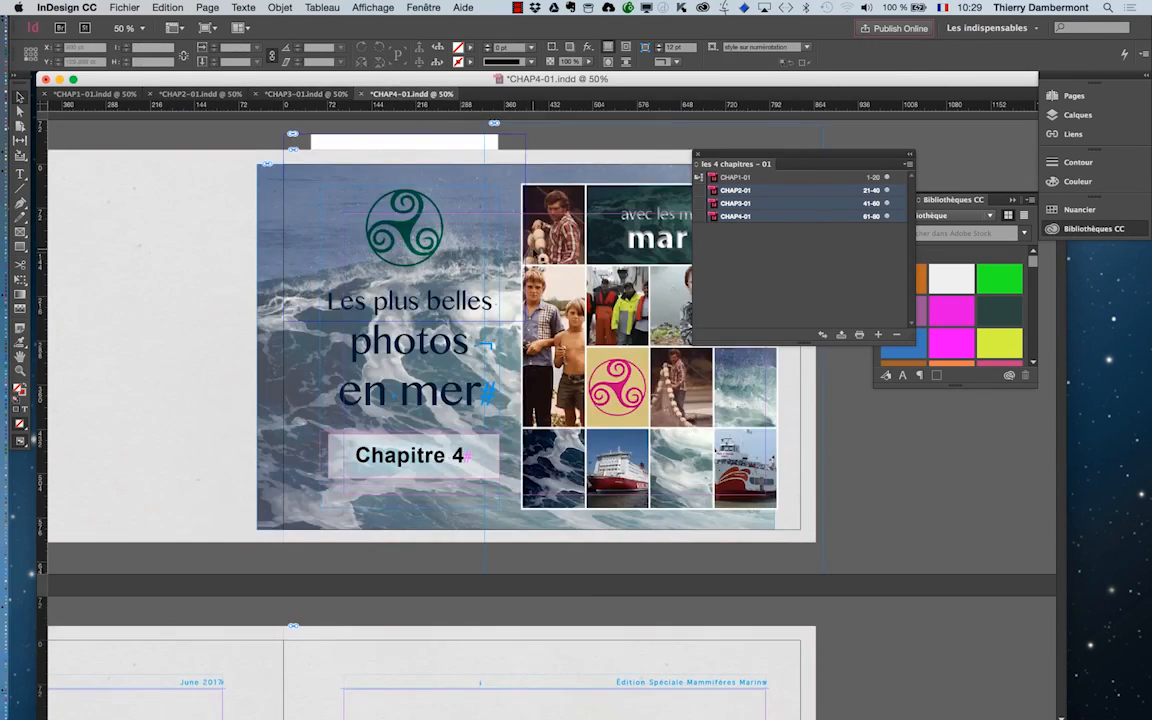
scroll(530, 257, down, 10)
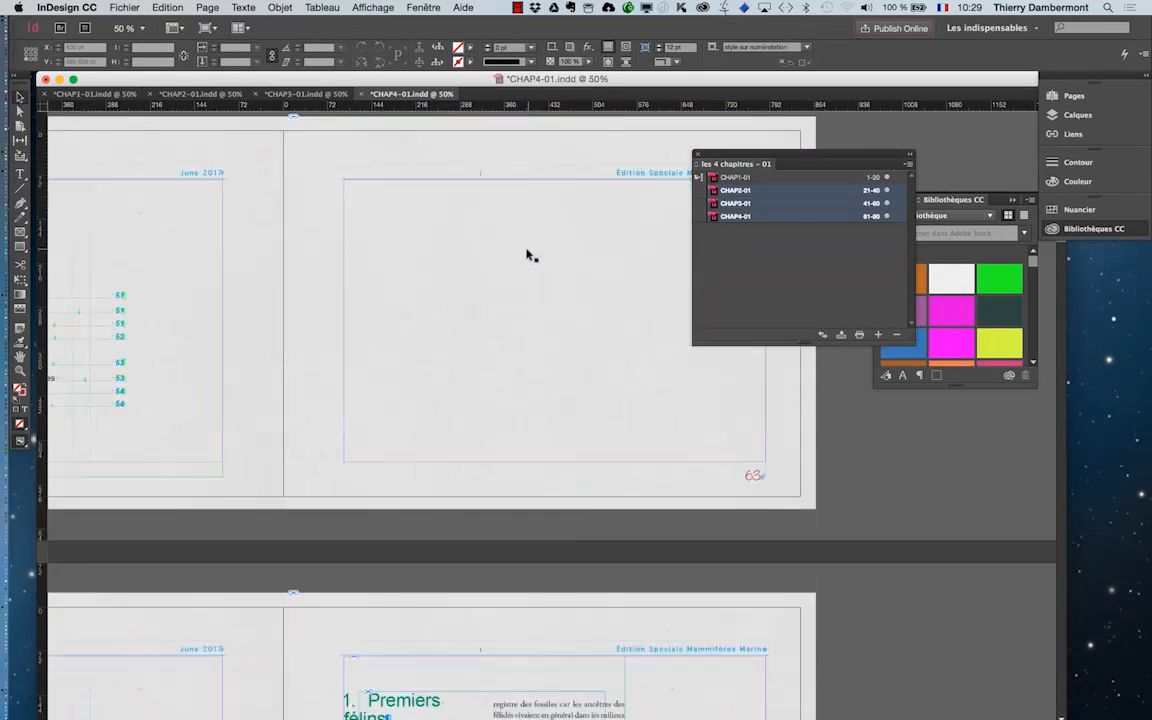
scroll(528, 253, down, 6)
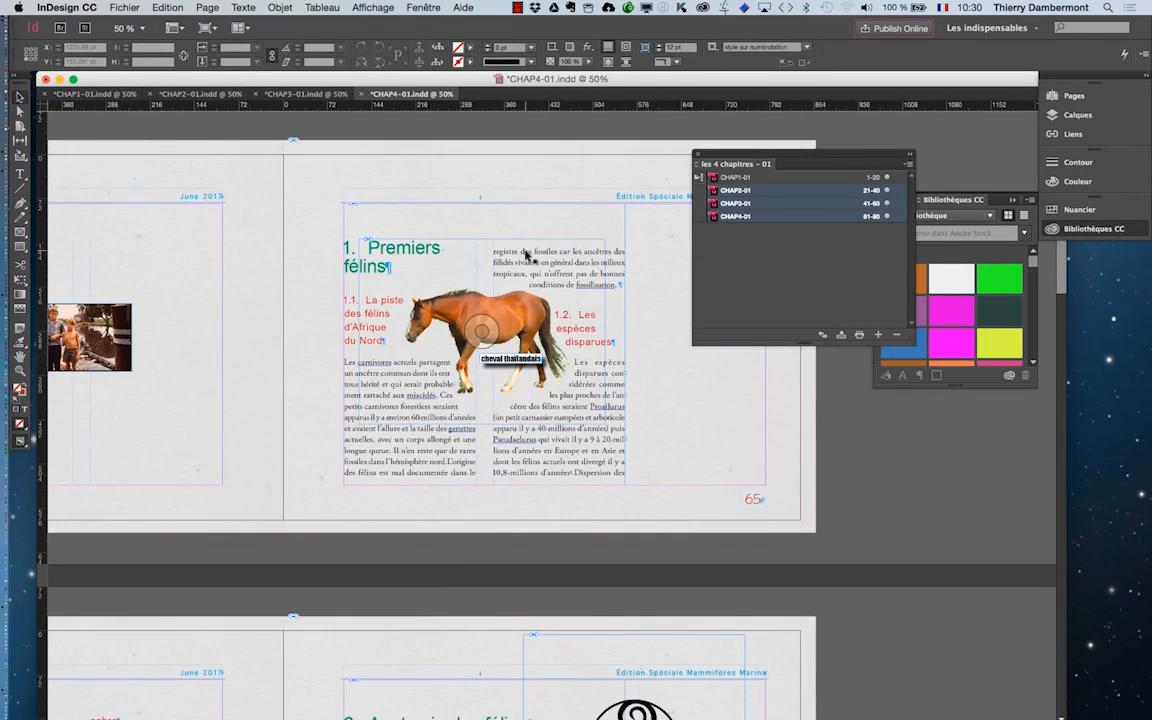
scroll(528, 256, down, 5)
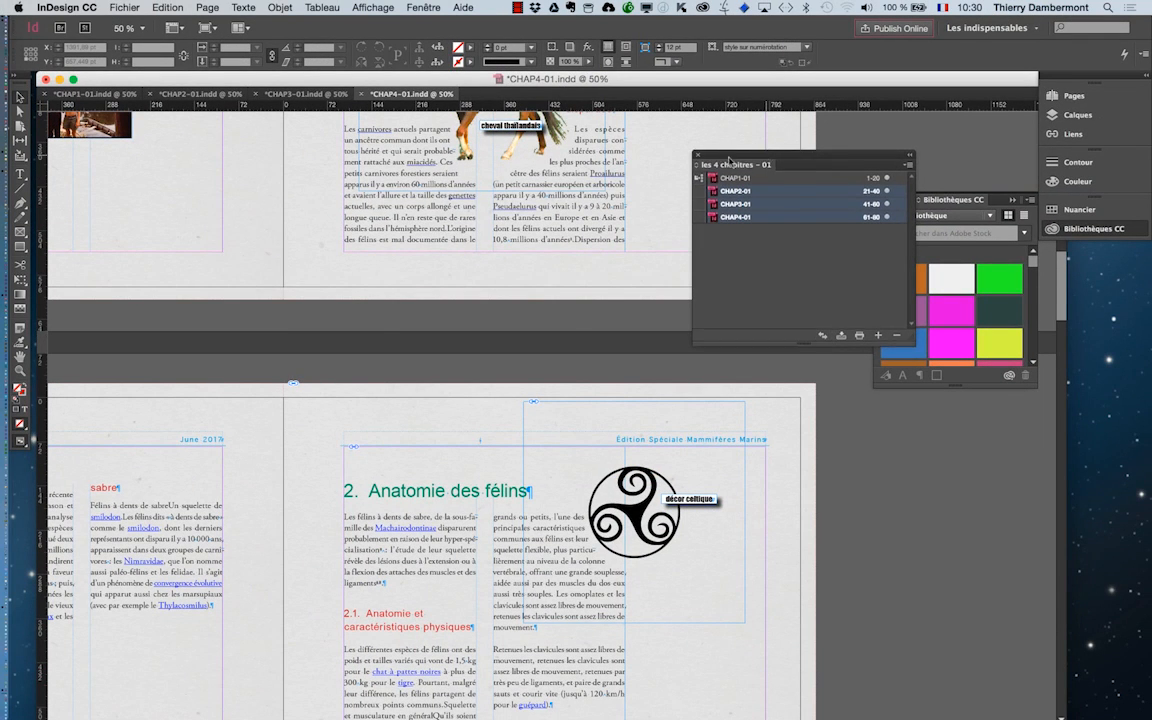
Move the book panel over the page and review the commands available for the selected chapters and for CHAP4-01 alone.
drag(730, 160, 317, 222)
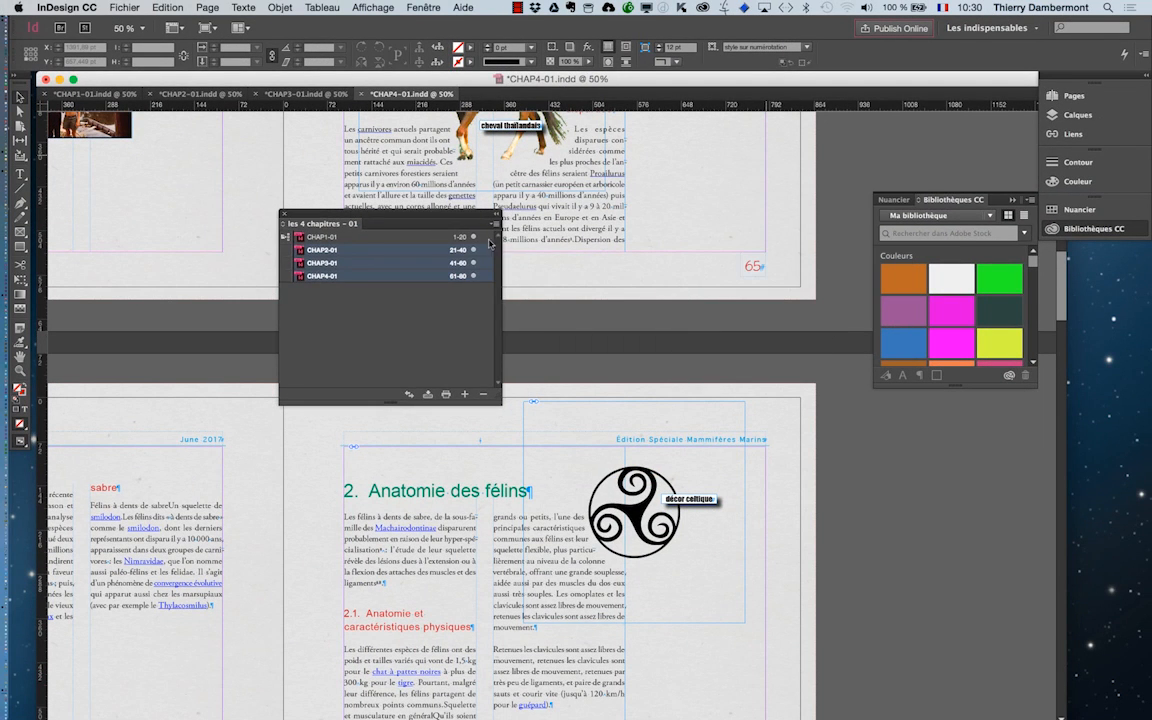
click(495, 222)
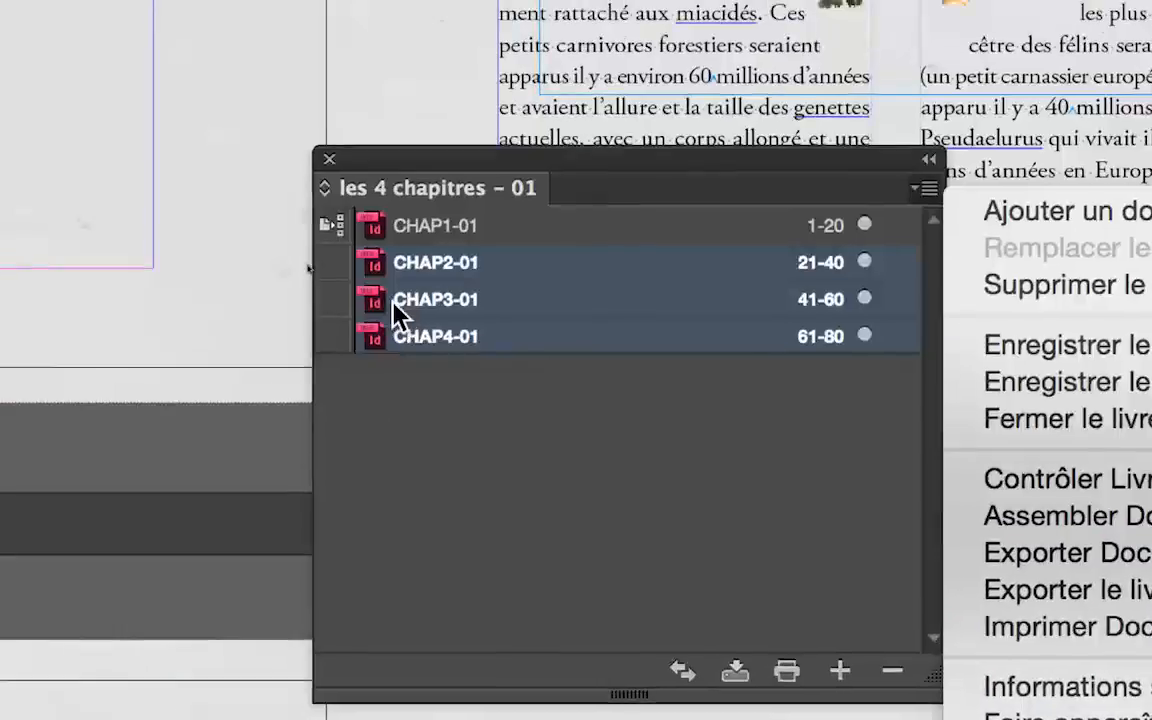
click(393, 302)
click(452, 338)
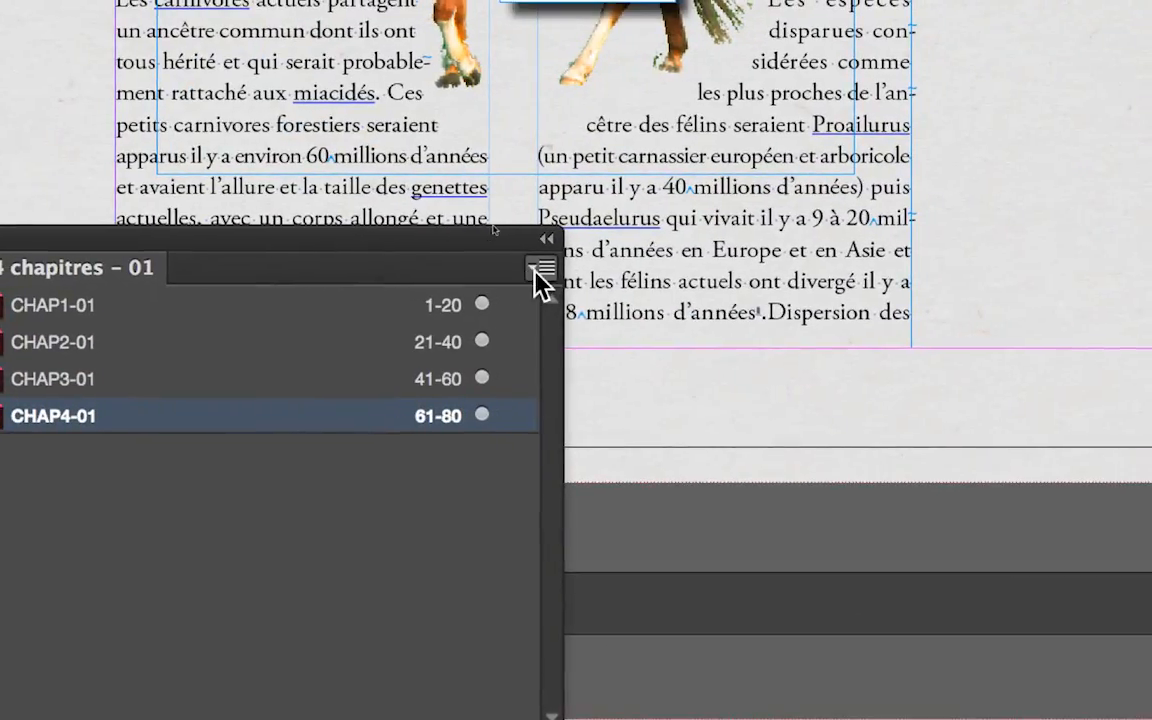
click(716, 189)
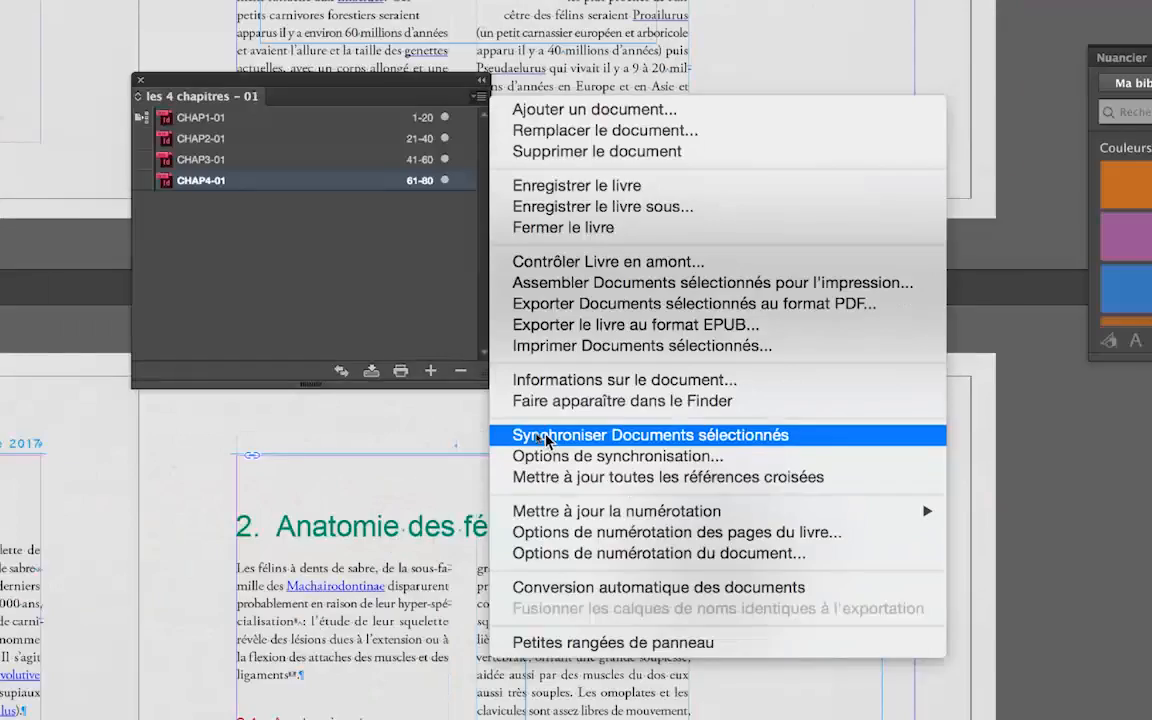
click(565, 445)
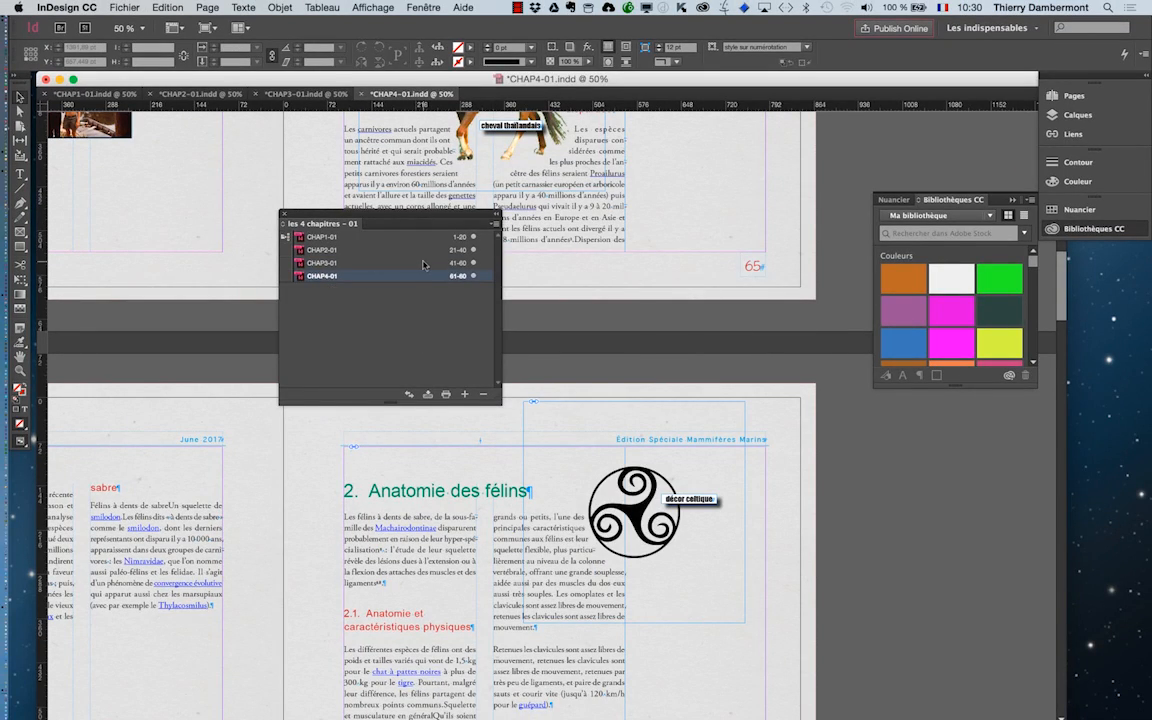
Select CHAP2-01 in the book and review the synchronization options without changing them.
click(423, 263)
click(425, 249)
click(494, 222)
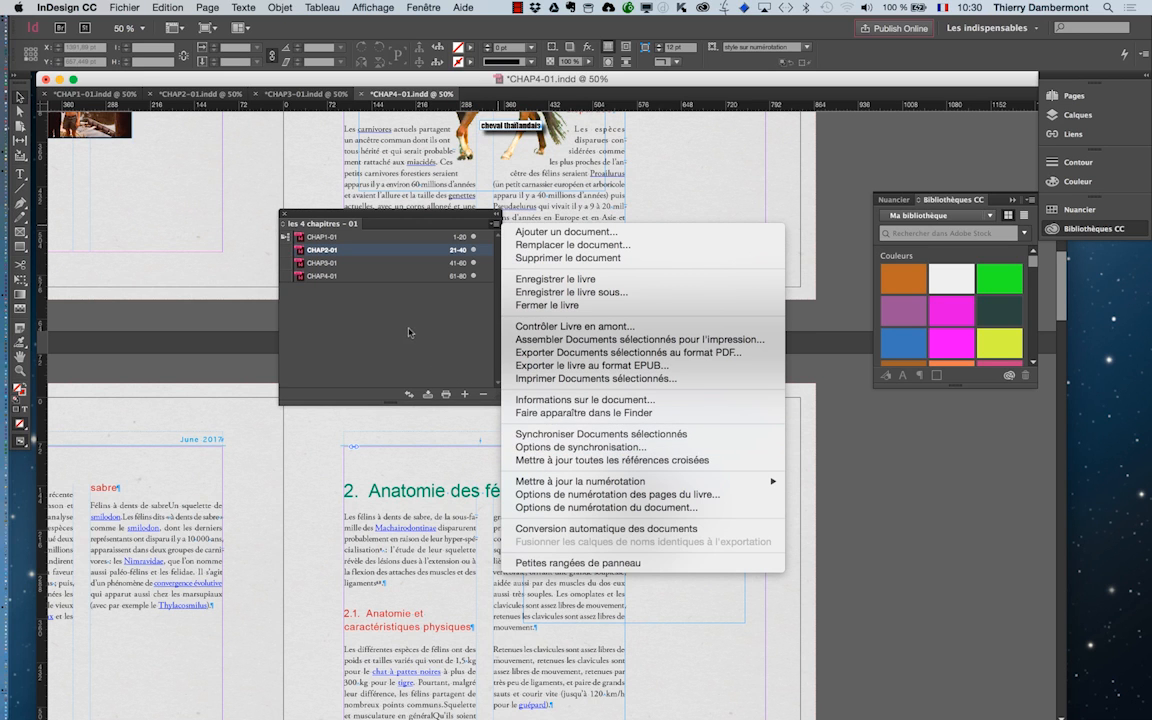
click(434, 307)
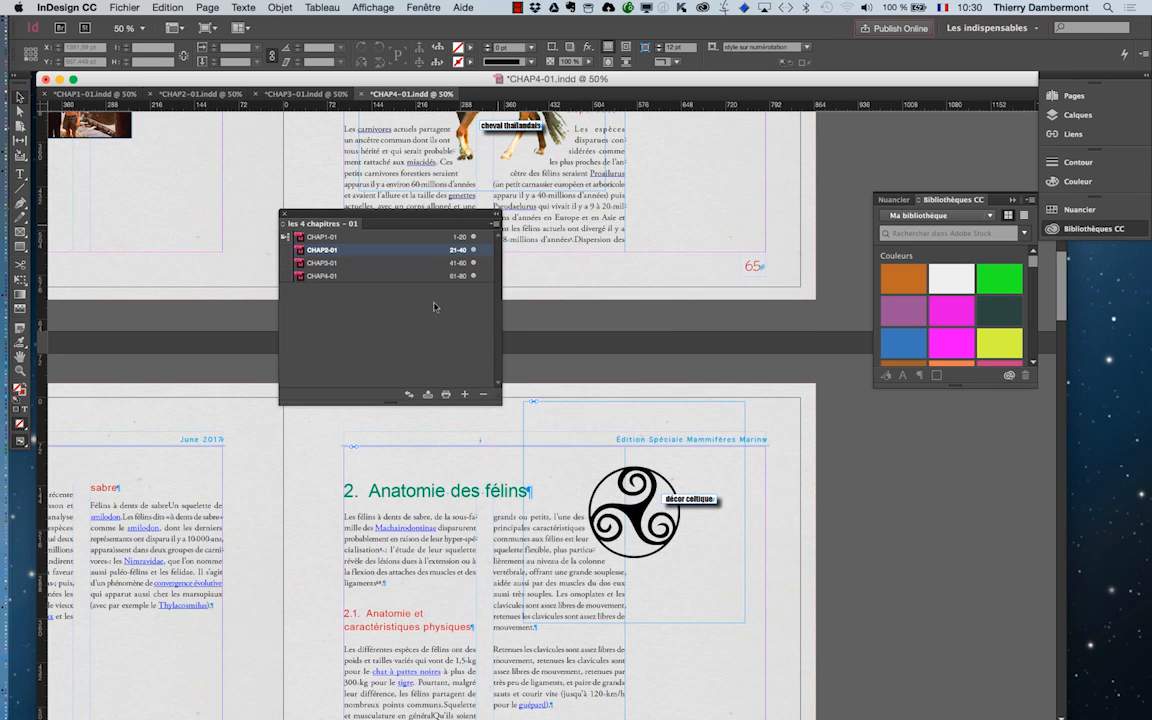
click(492, 227)
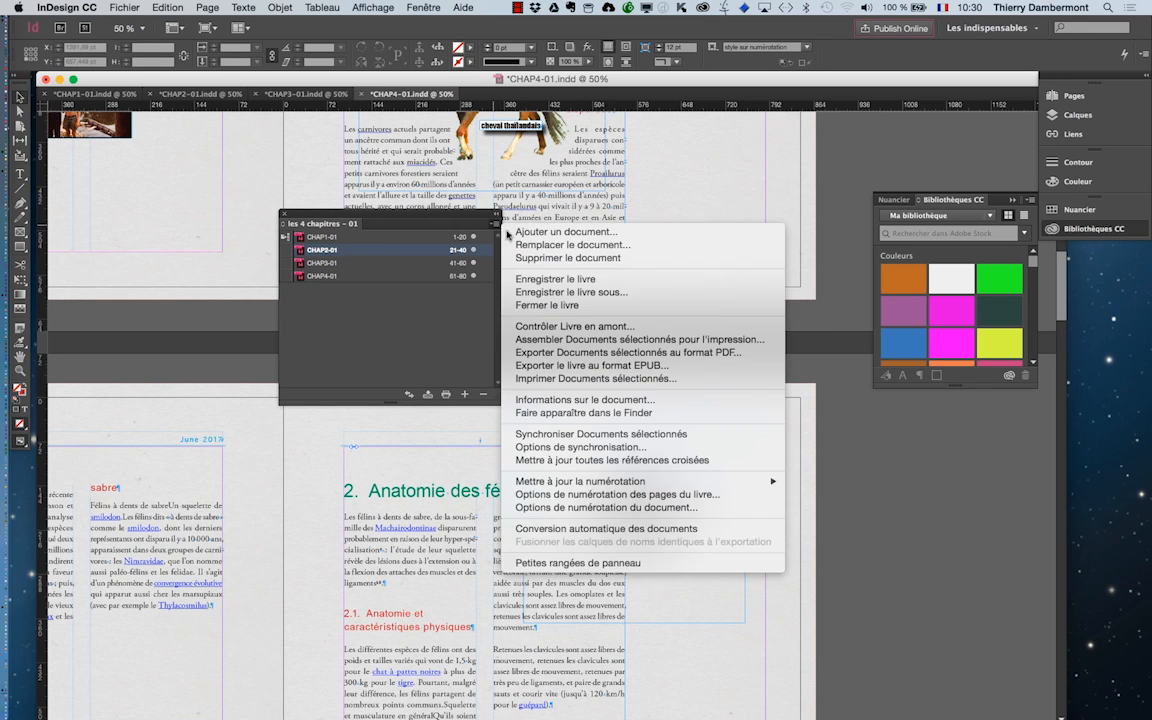
click(578, 447)
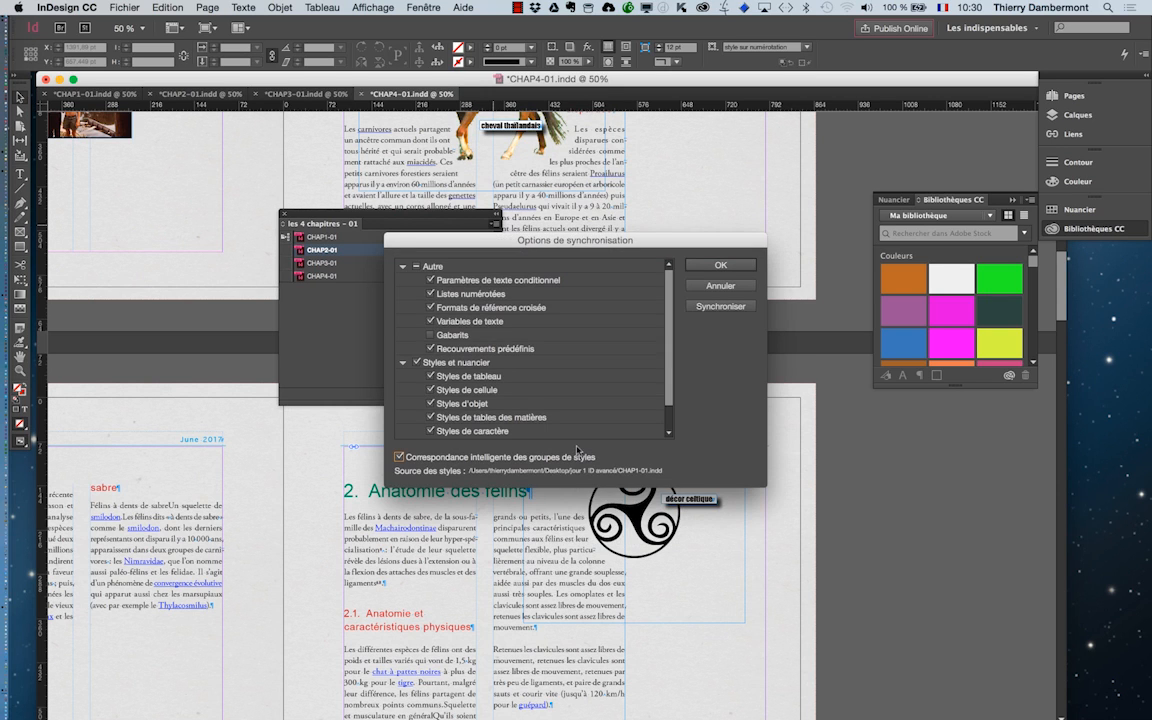
drag(527, 244, 317, 130)
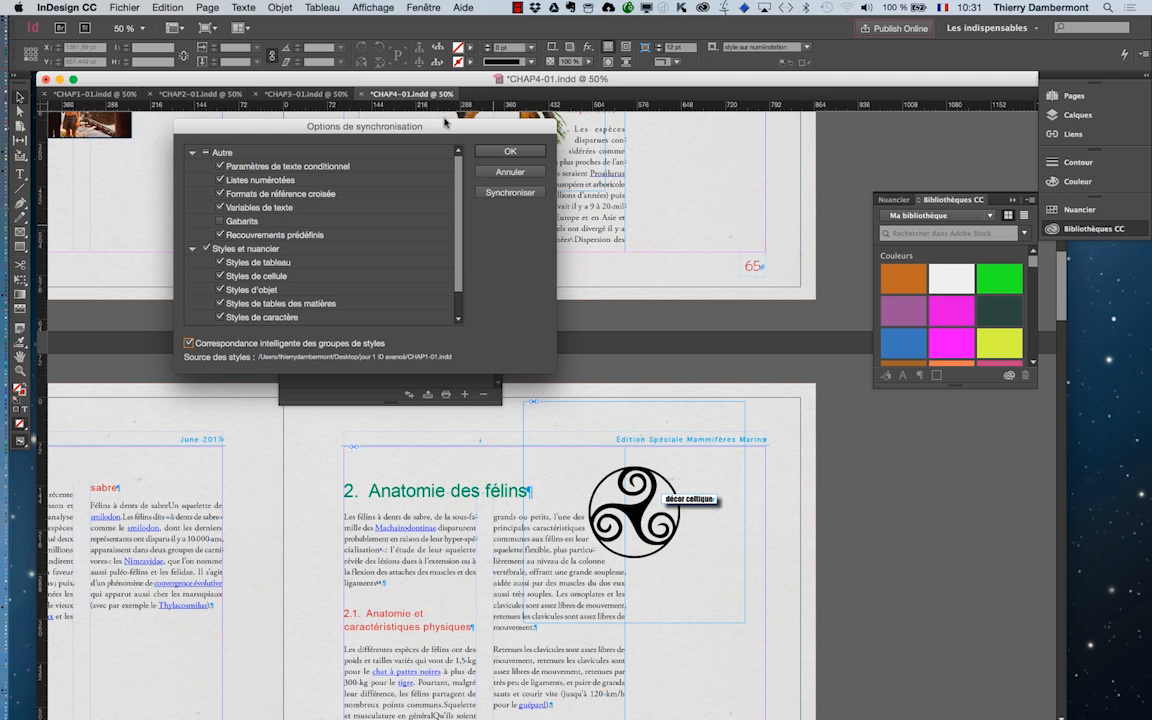
drag(446, 124, 728, 225)
click(778, 272)
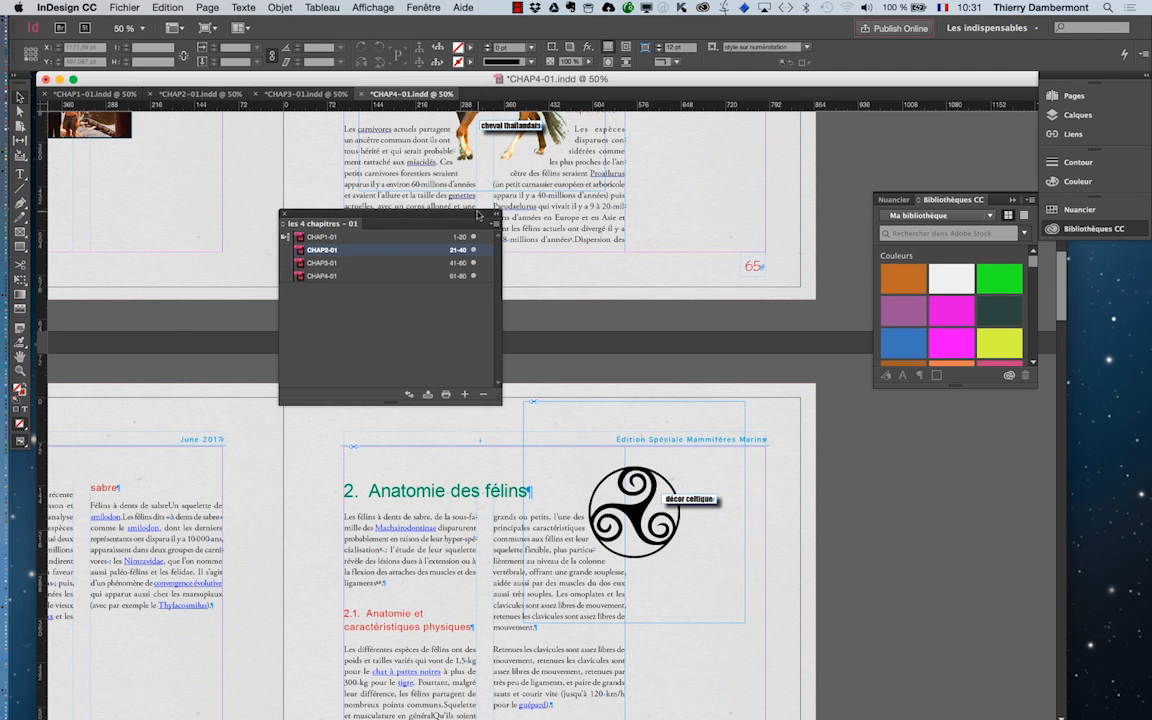
Reposition the book panel and include Gabarits in the book's synchronization options.
drag(380, 223, 186, 515)
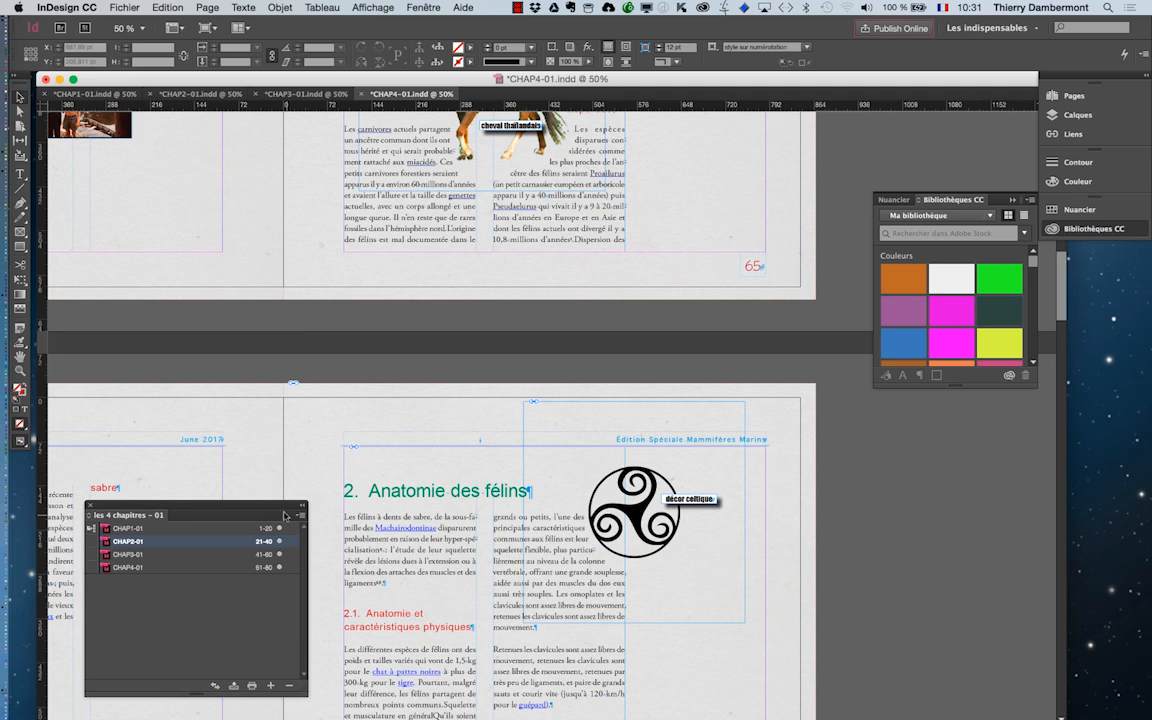
drag(263, 515, 238, 156)
click(274, 160)
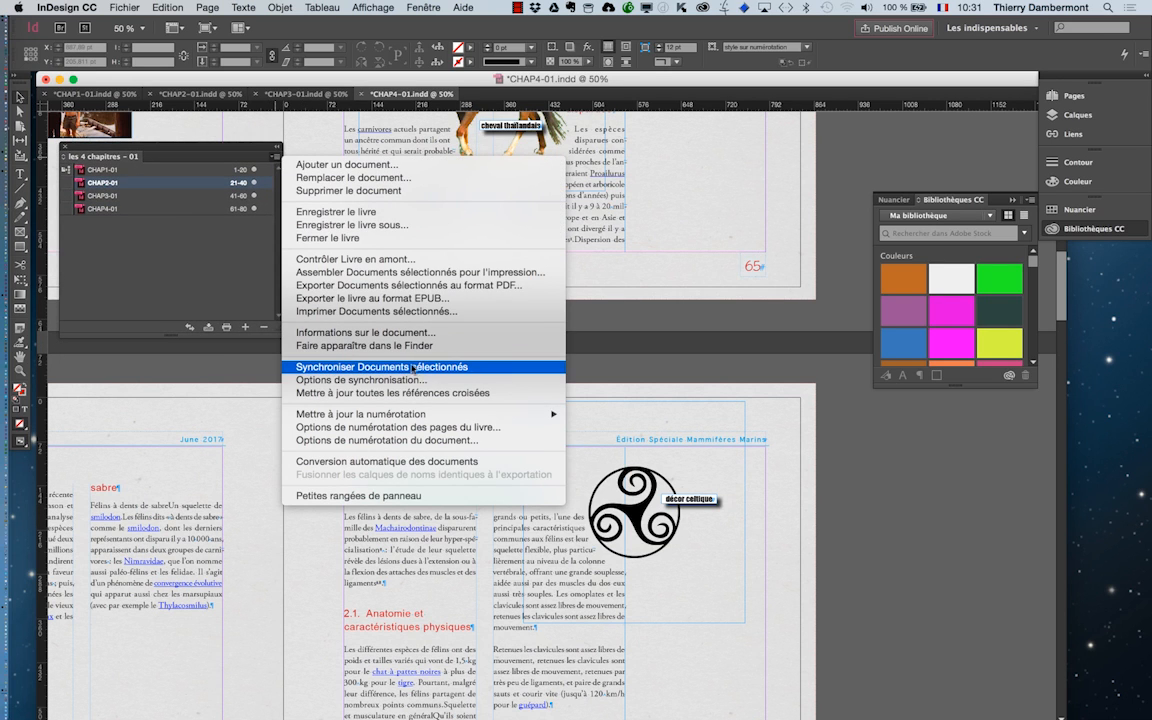
click(187, 308)
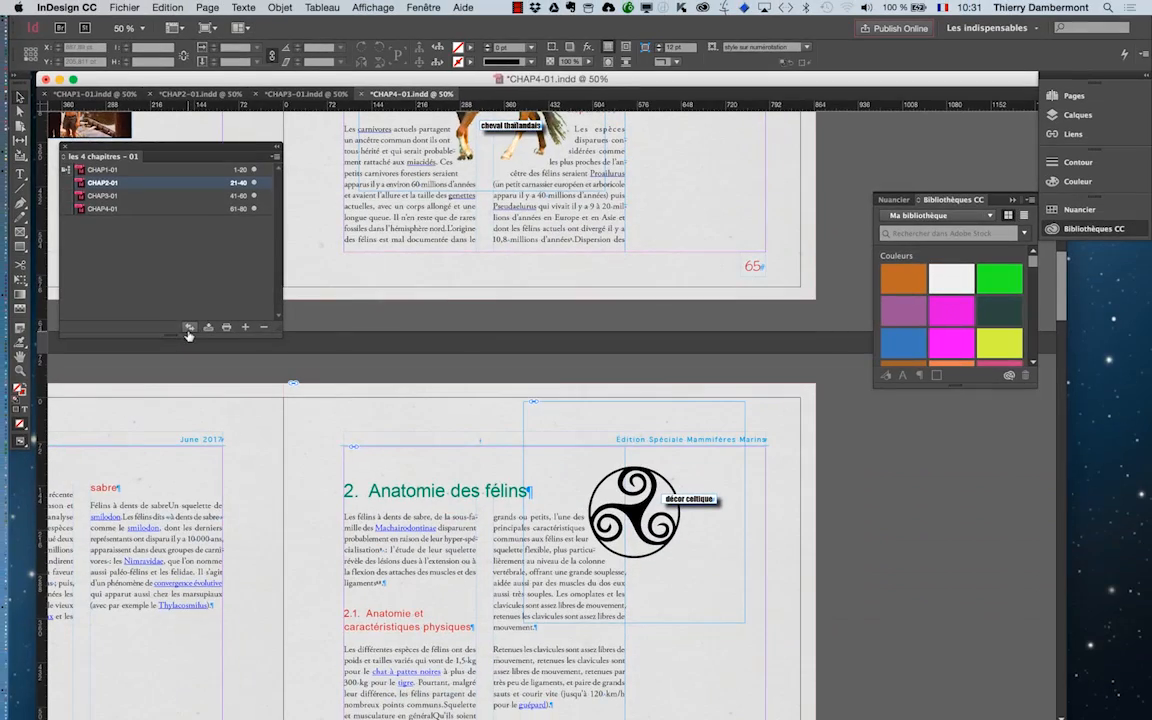
click(274, 156)
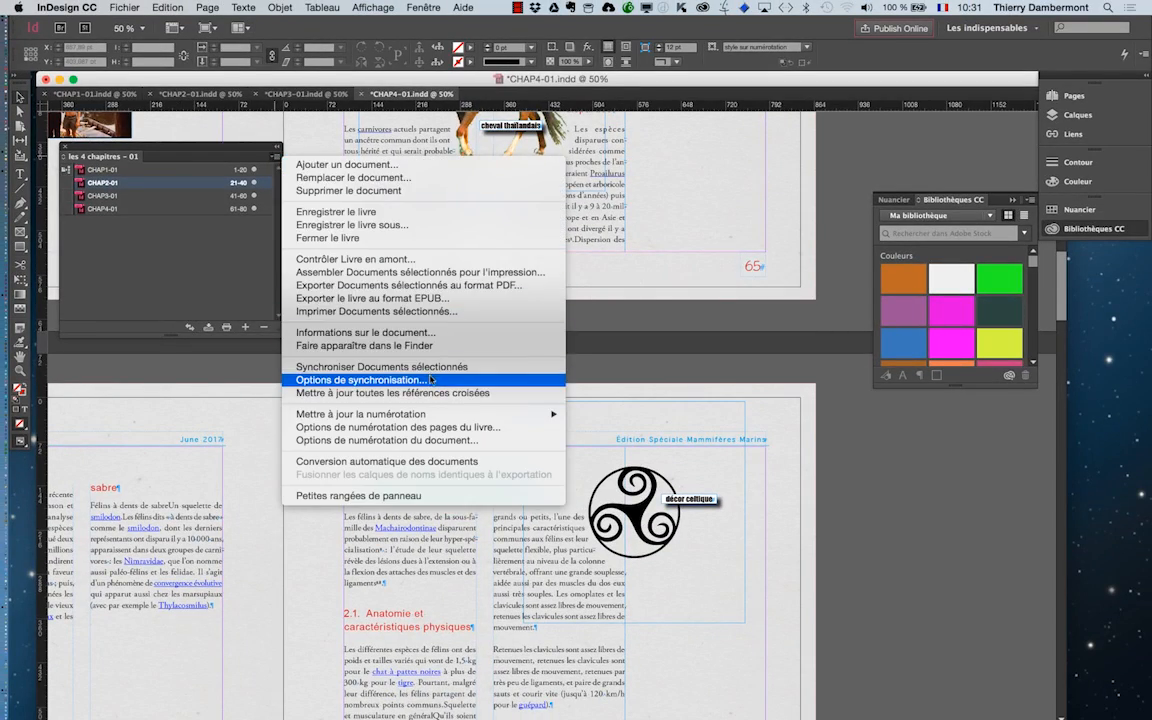
click(460, 380)
drag(600, 228, 488, 195)
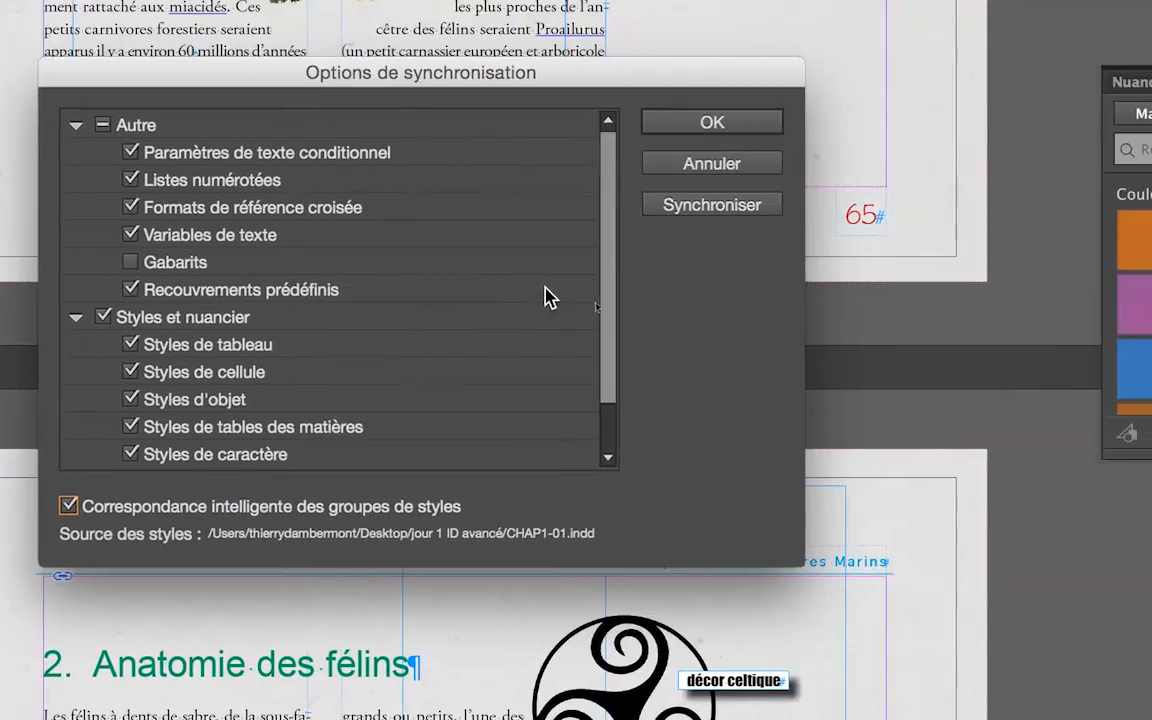
scroll(566, 310, down, 3)
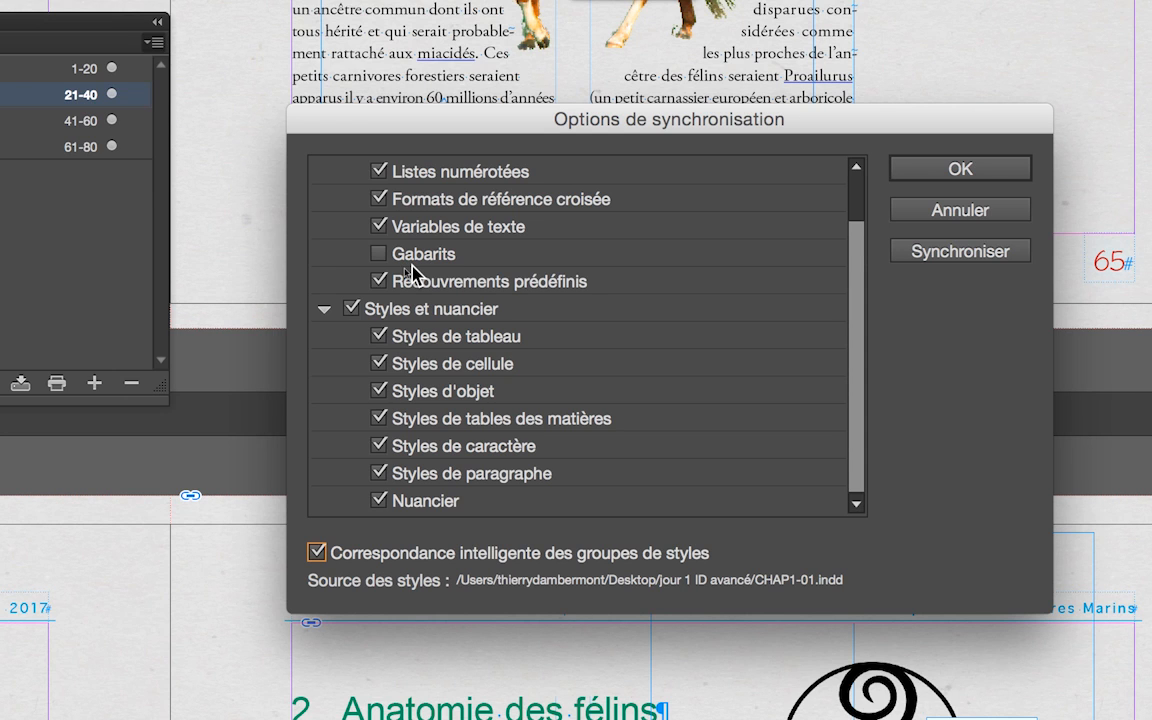
click(410, 265)
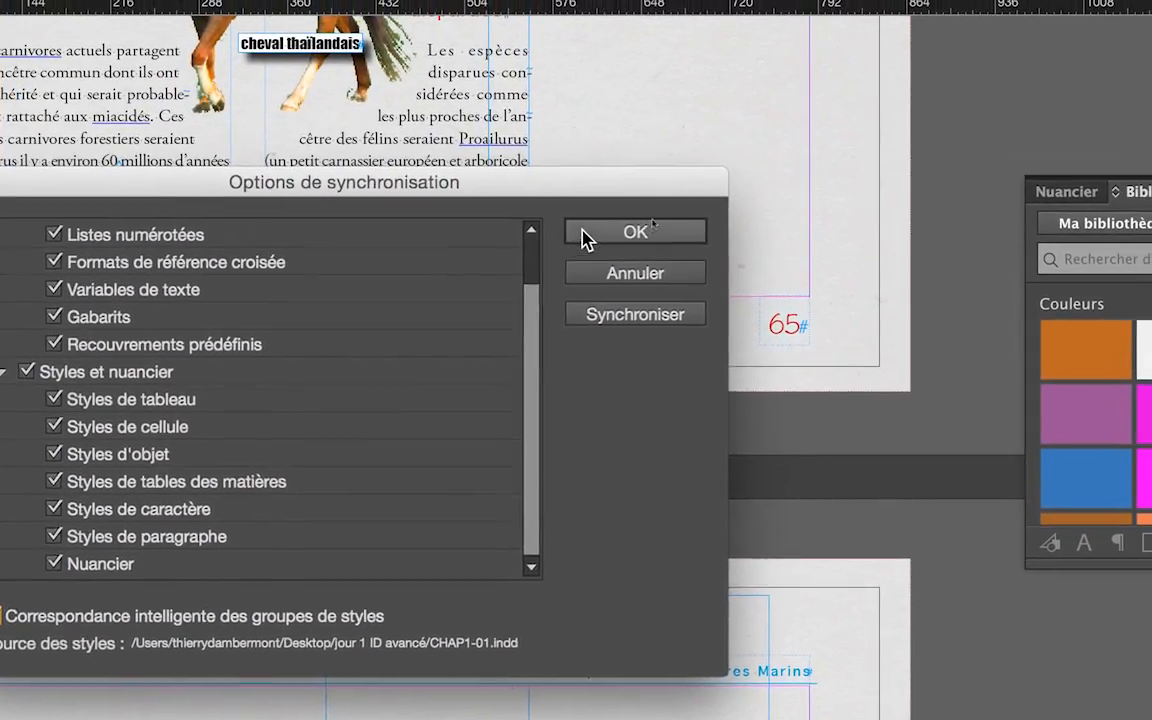
click(584, 234)
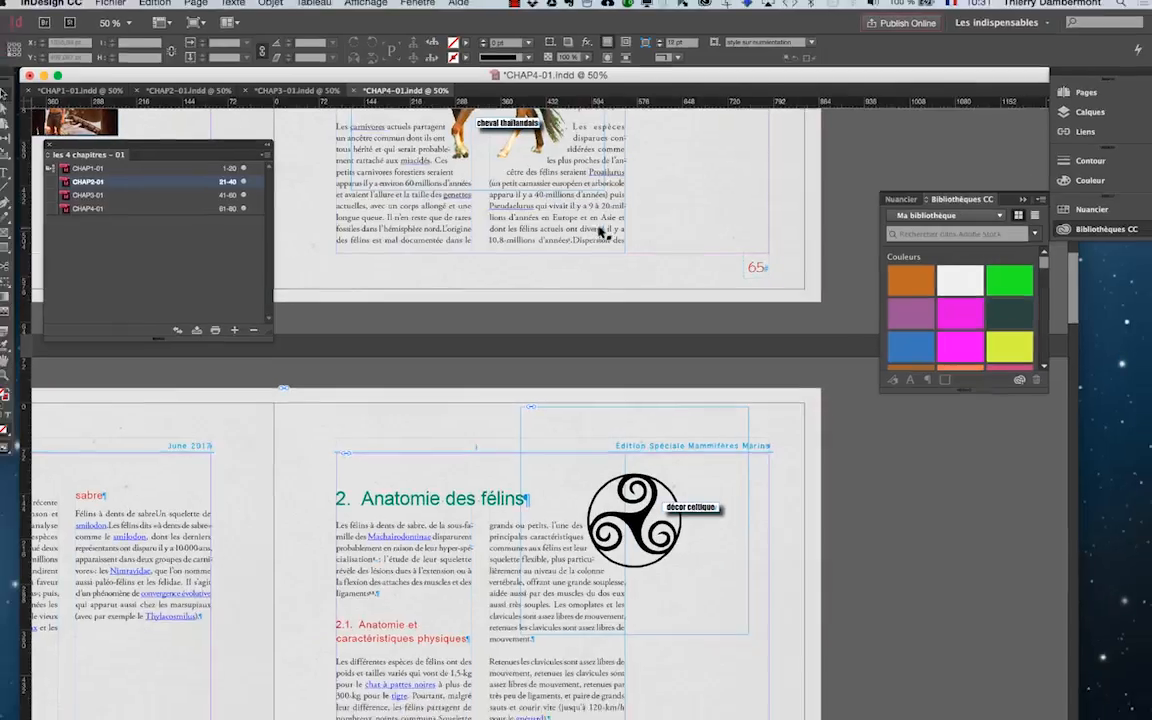
Look over the CHAP4-01 spreads at 25% zoom, back up to the Chapitre 4 cover.
scroll(500, 263, up, 5)
key(super+minus)
key(super+minus)
key(super+minus)
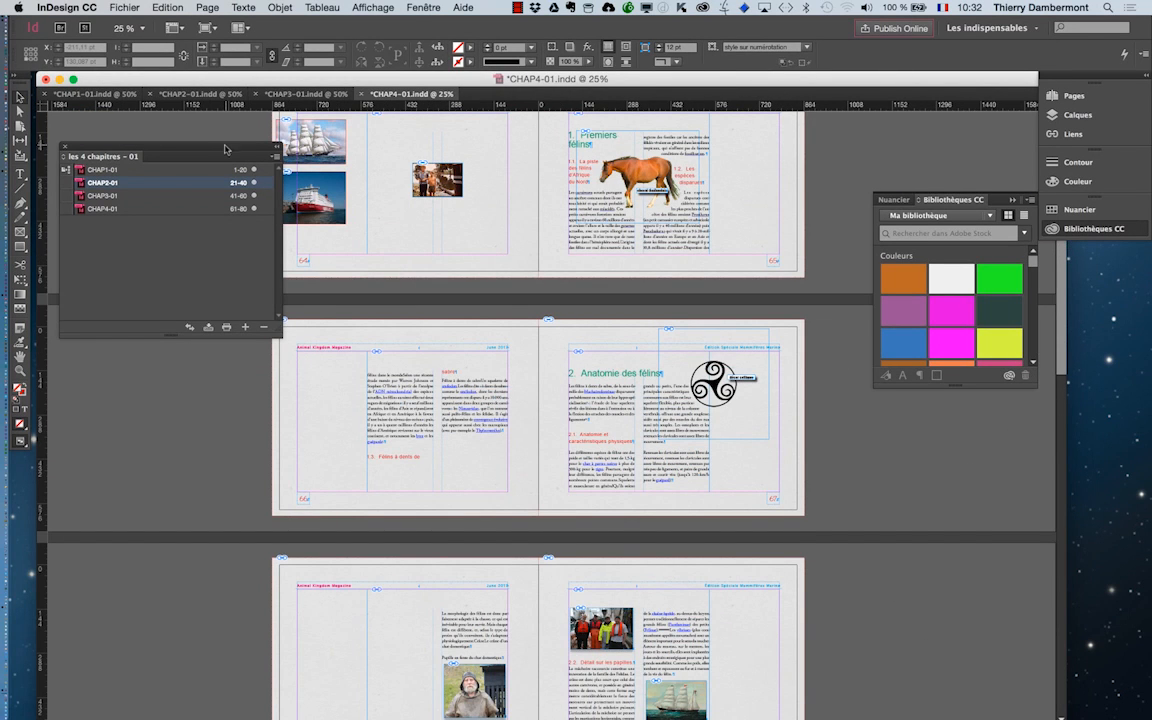
scroll(474, 245, up, 5)
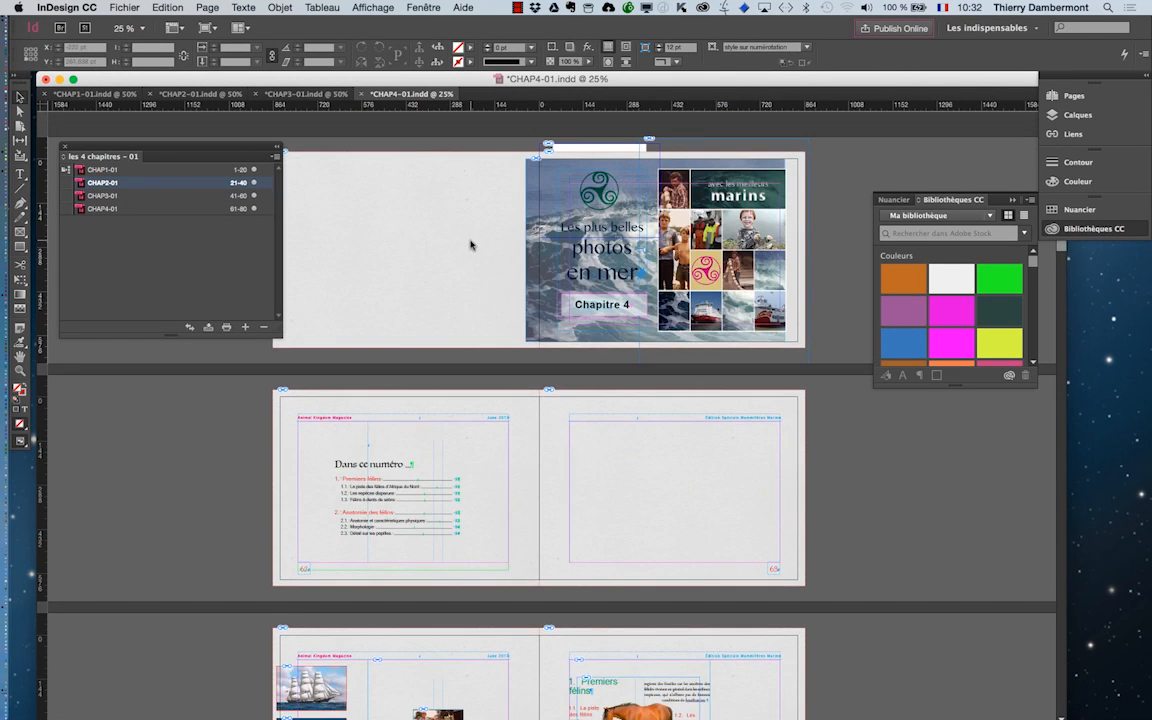
Open the A-Gabarit master in CHAP1-01 and display its whole spread with guides and frame edges in normal view.
click(86, 94)
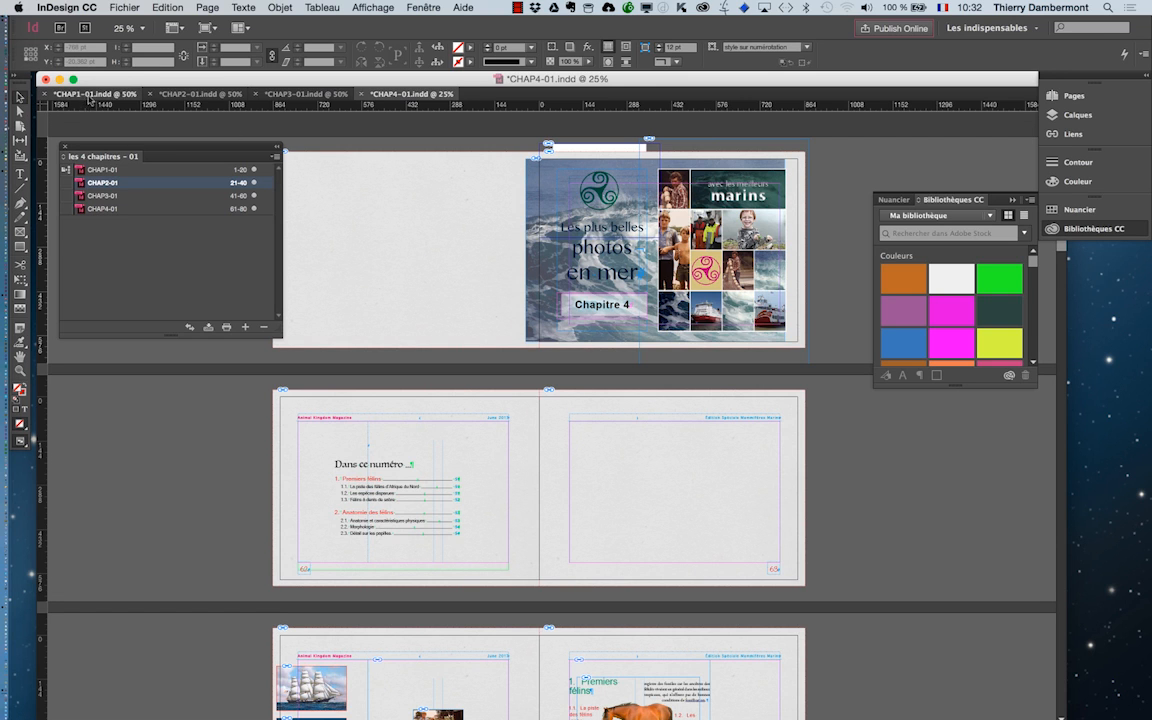
click(1073, 95)
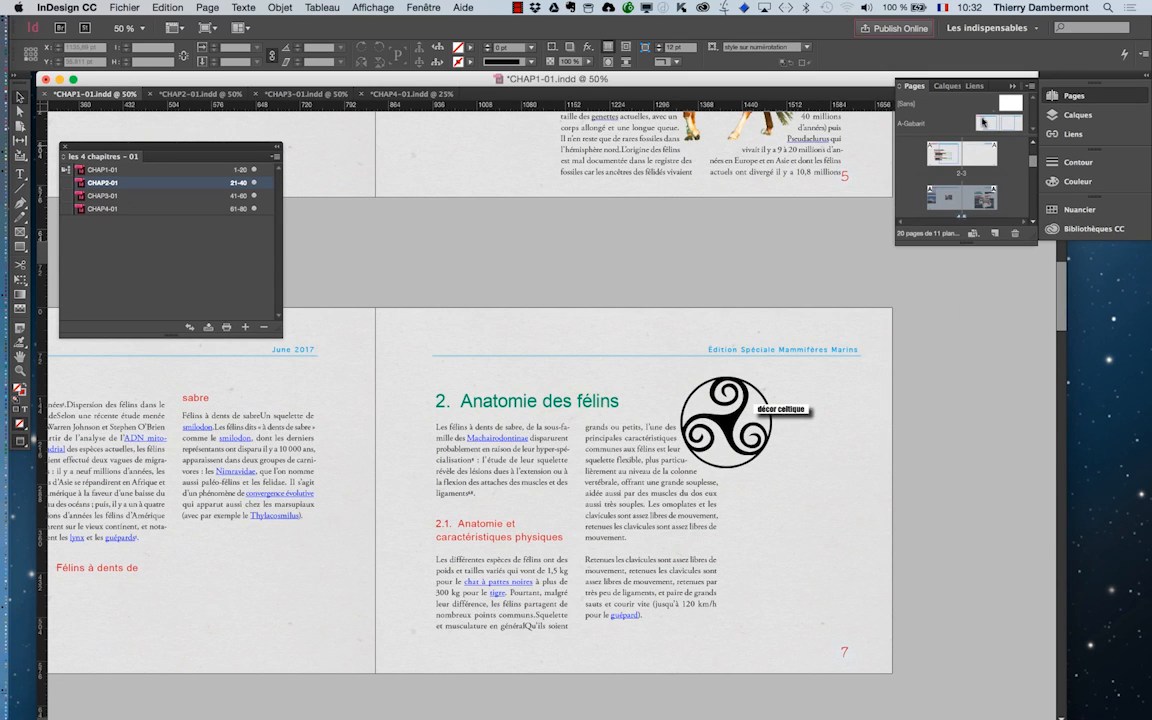
double_click(989, 129)
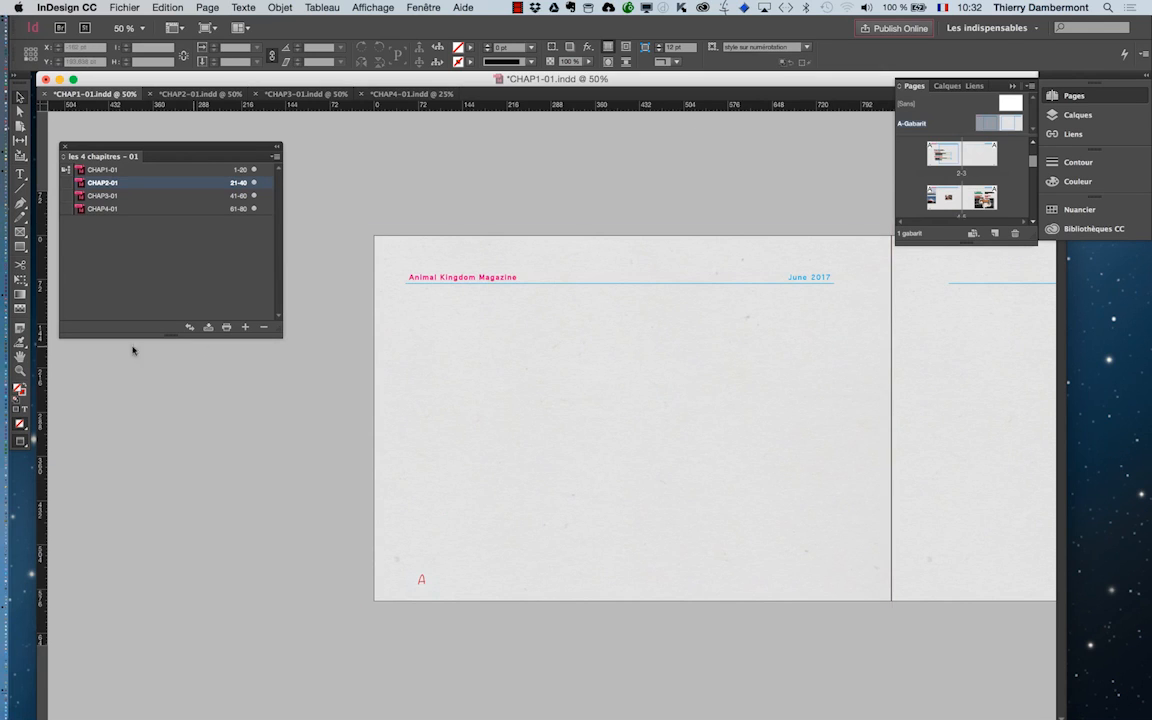
click(15, 79)
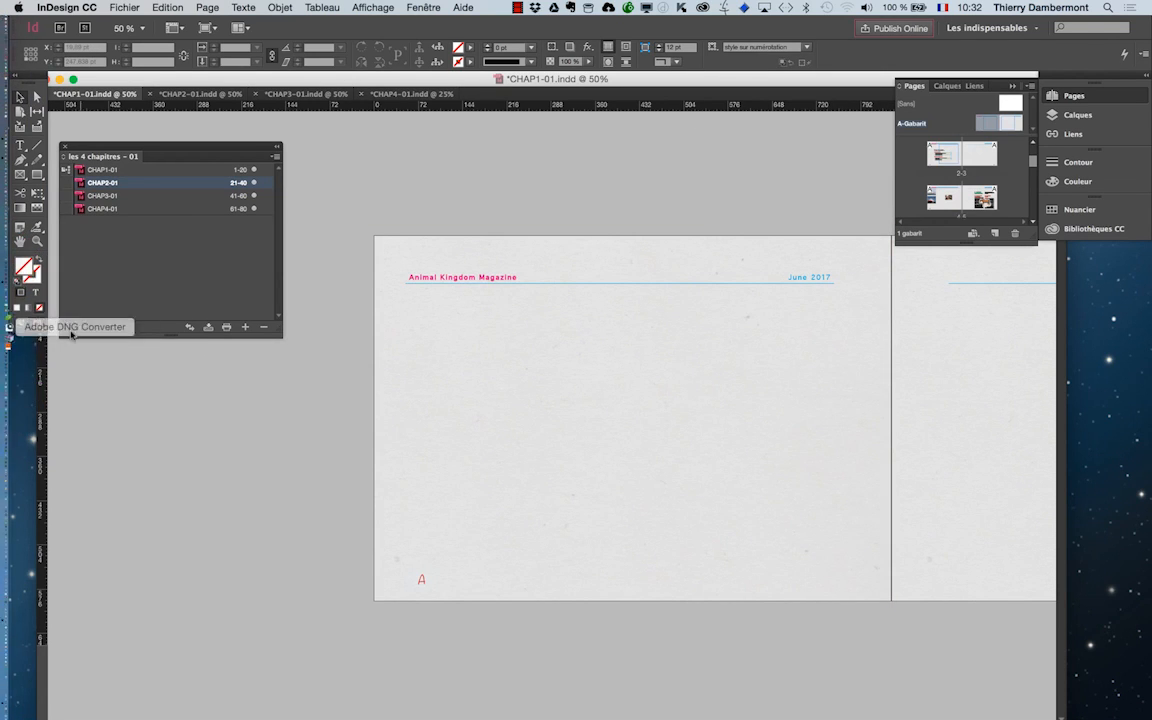
click(19, 325)
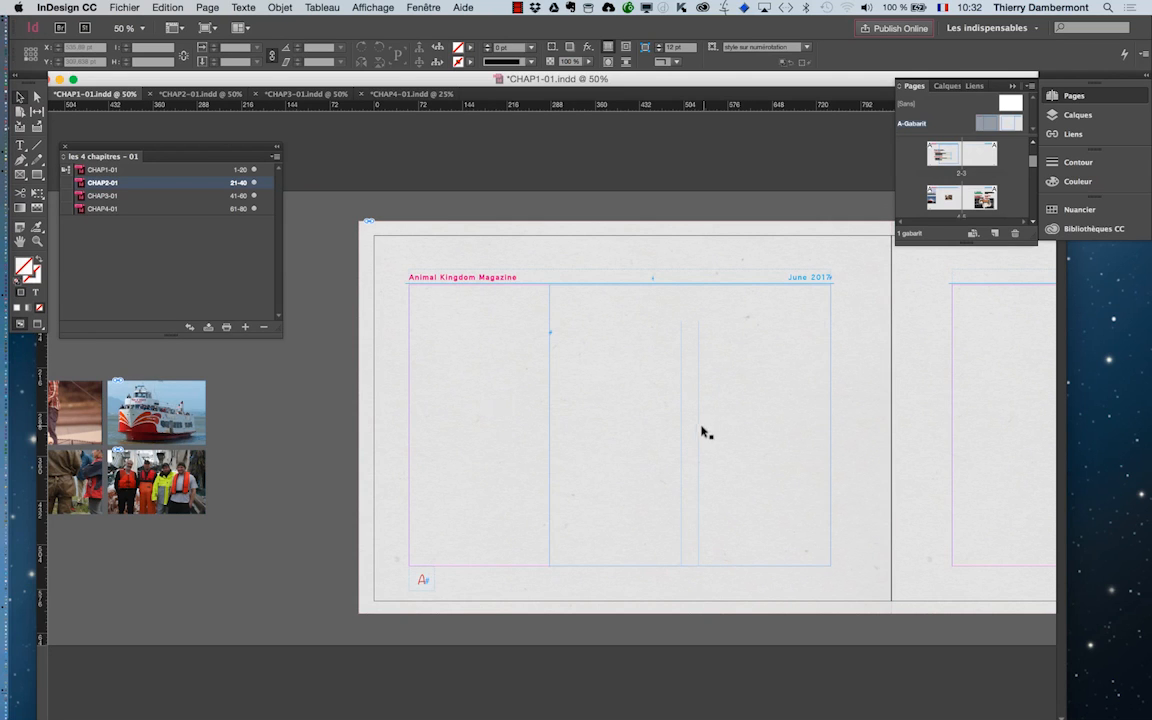
drag(486, 420, 342, 425)
key(super+minus)
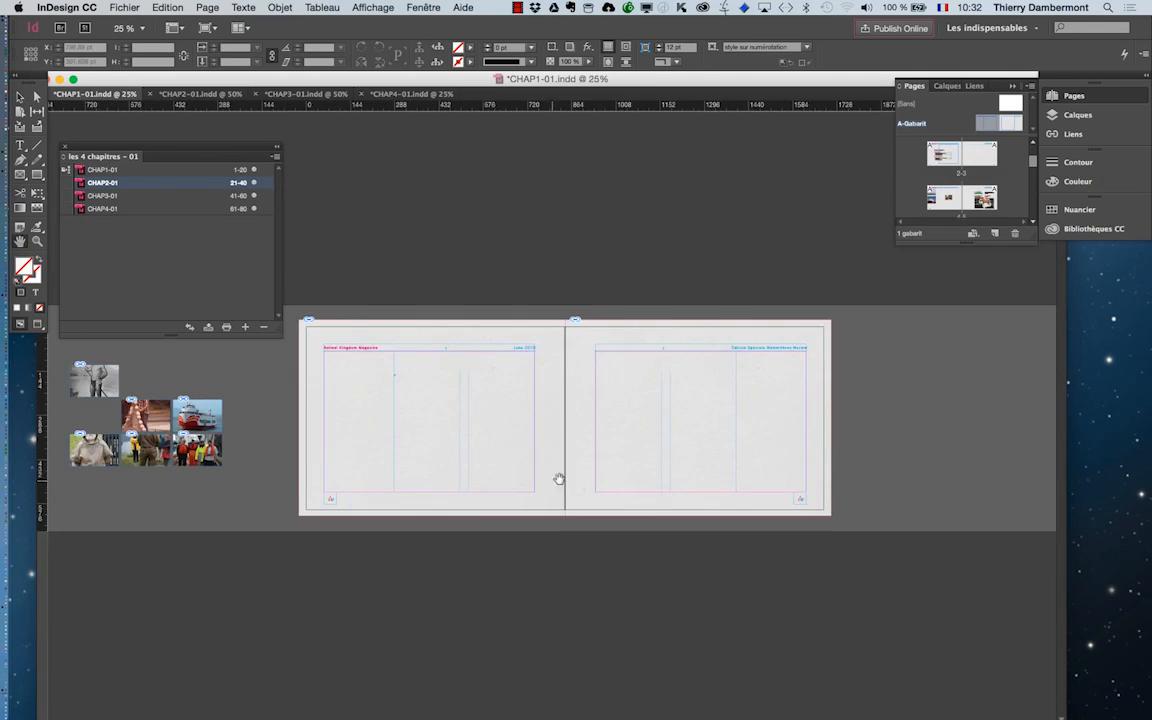
Inspect the threaded main text frame on the A-Gabarit master at 50% zoom and clear the selection.
click(19, 96)
click(363, 417)
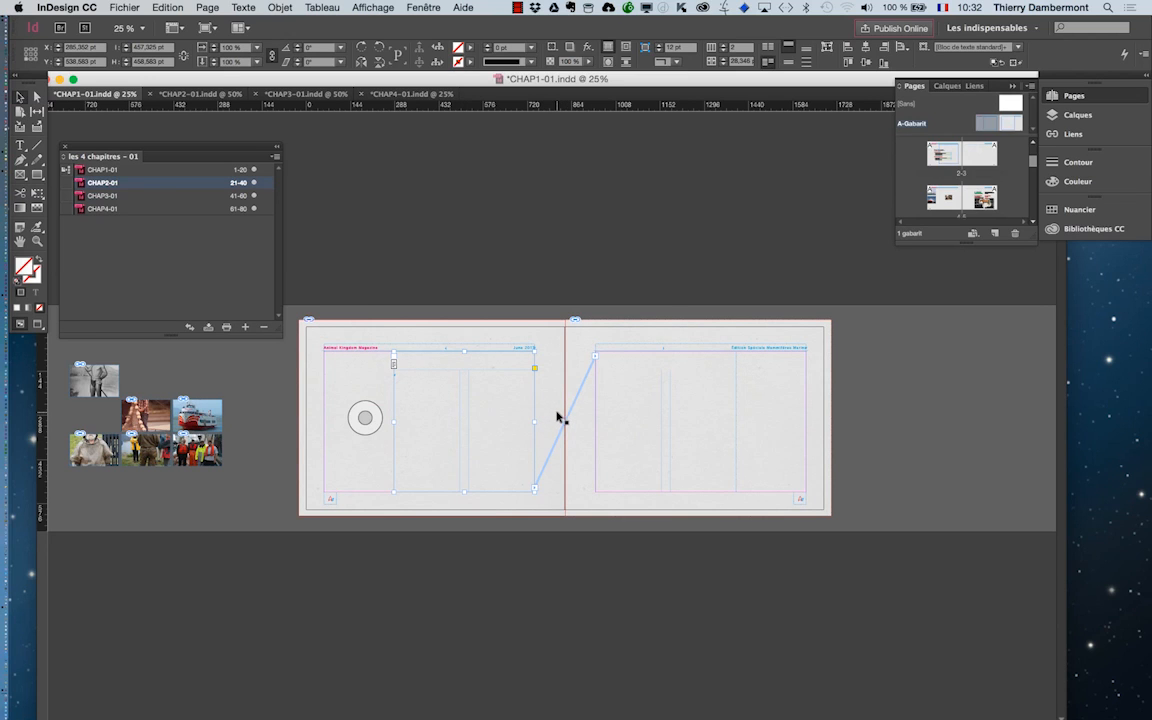
key(super+equal)
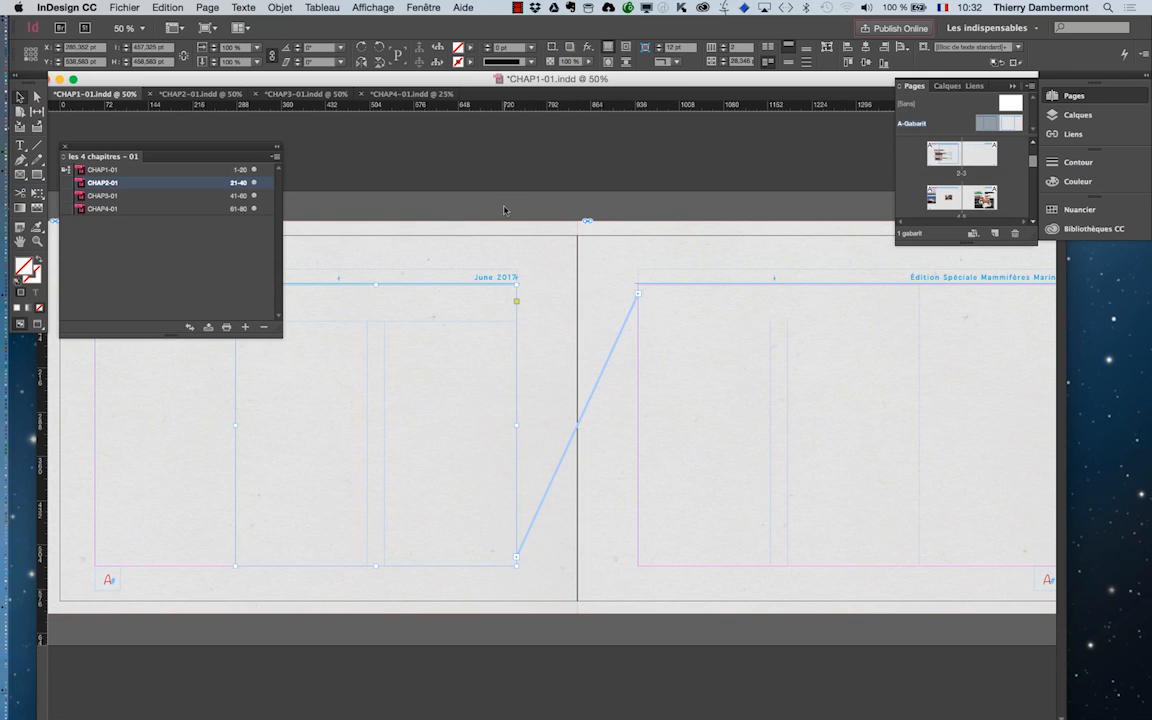
click(512, 234)
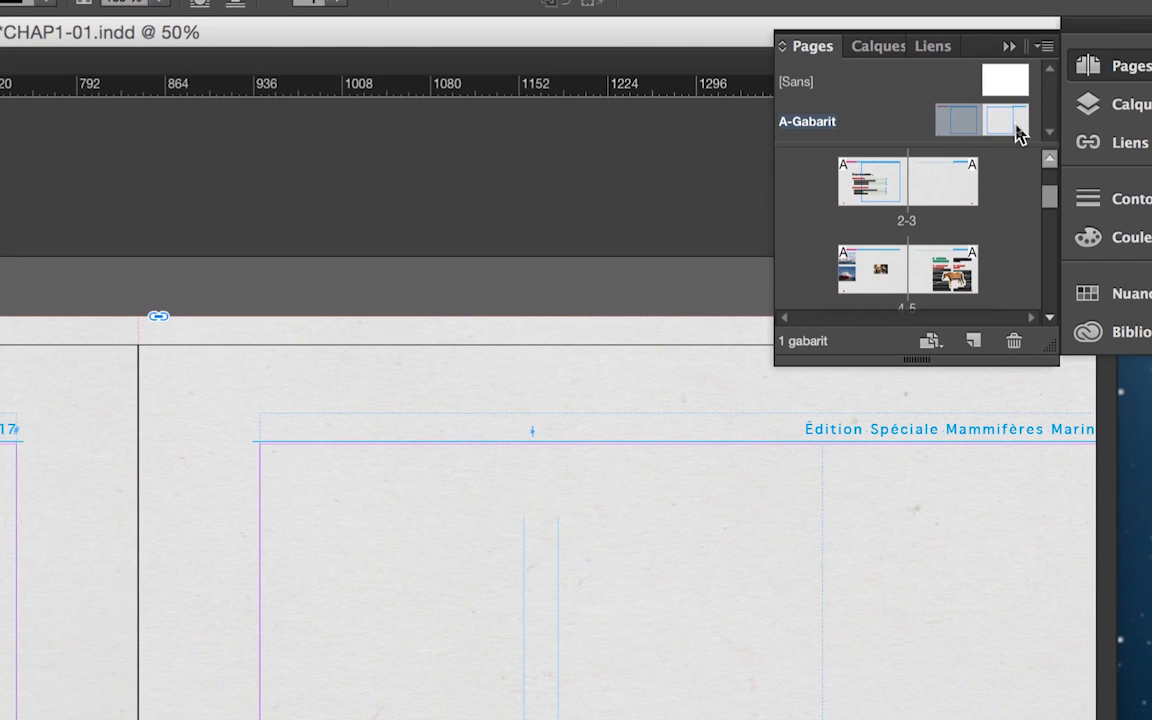
Set the inside margin (Petit fond) of both A-Gabarit master pages in CHAP1-01 to 40 pt.
shift+click(1016, 126)
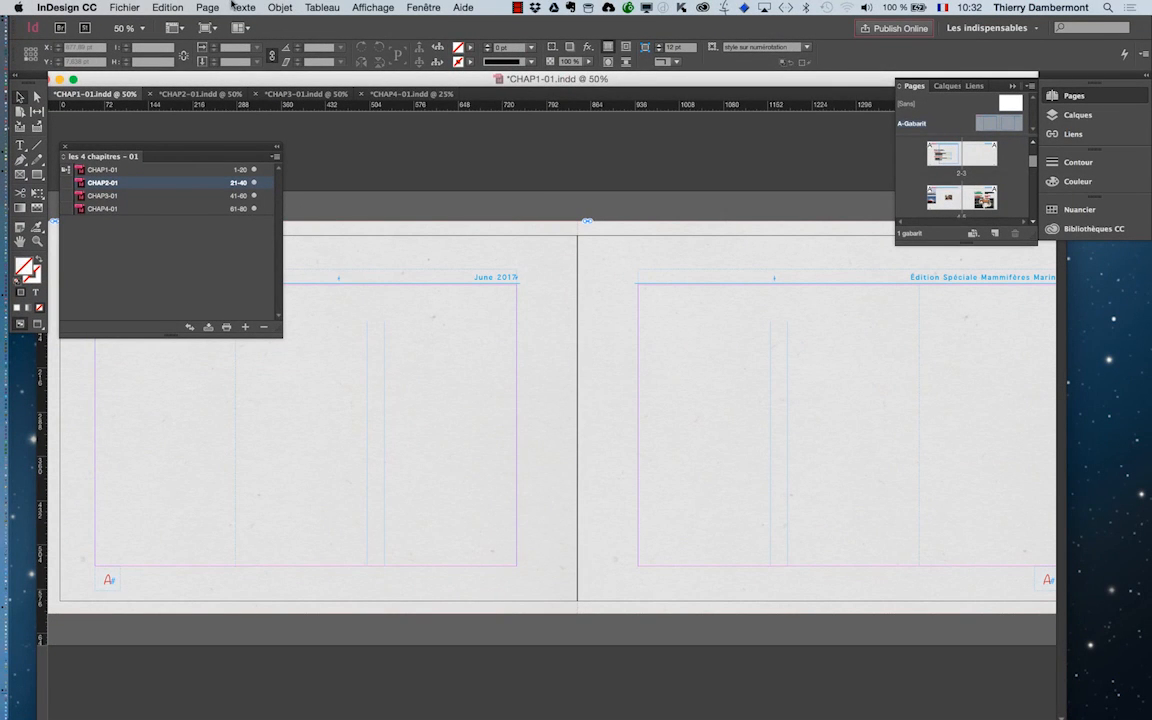
click(206, 7)
click(245, 36)
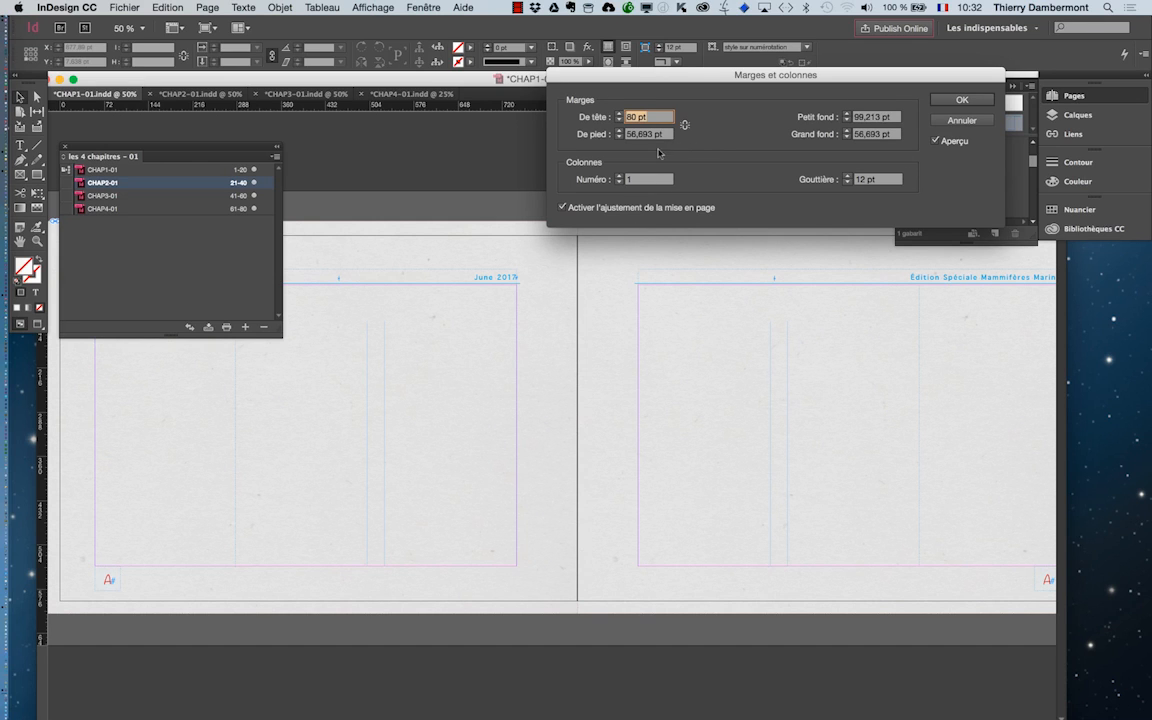
click(848, 121)
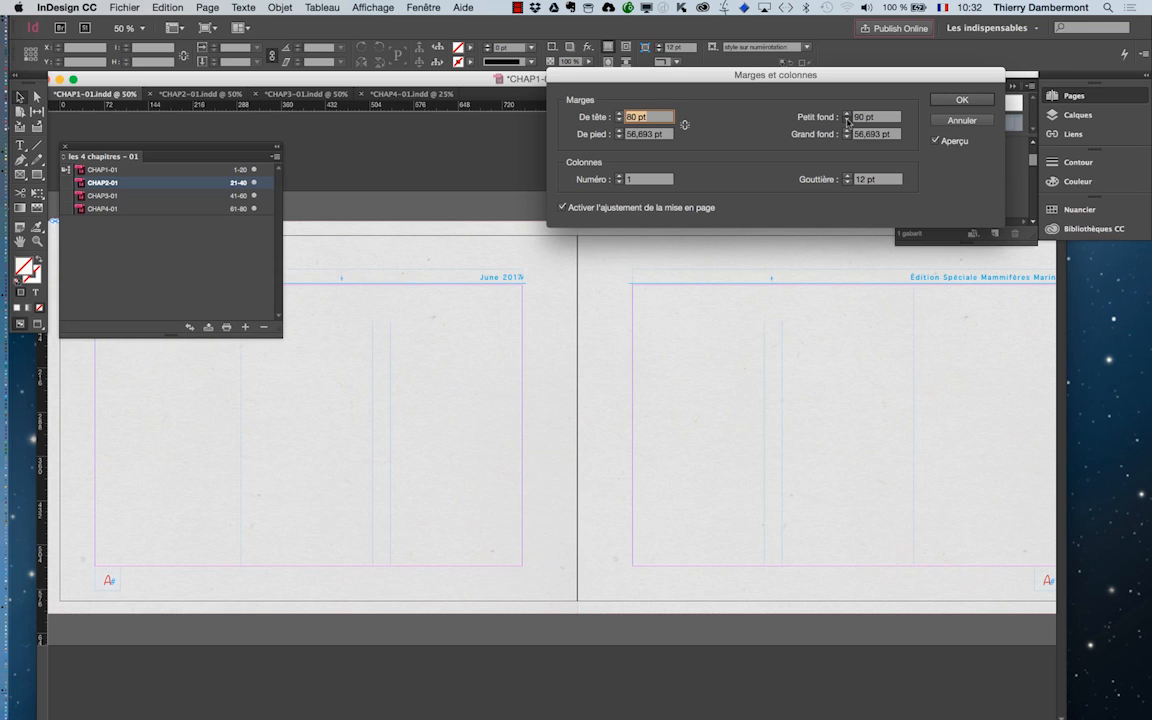
click(848, 121)
click(848, 121)
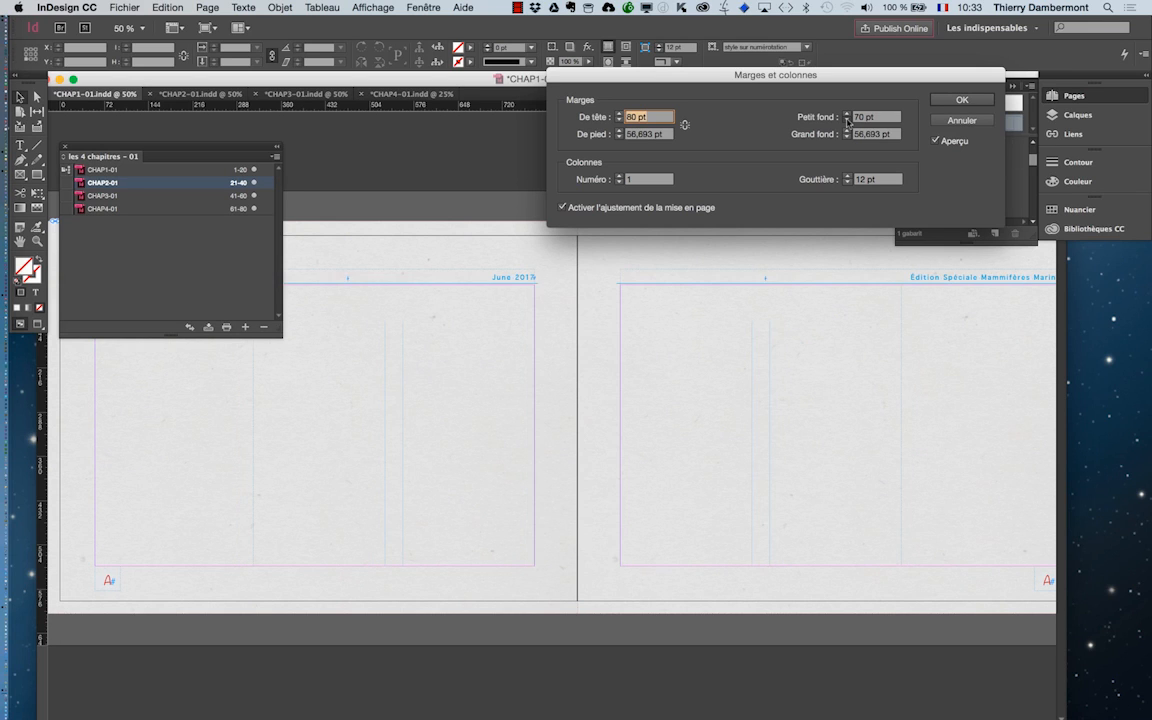
click(848, 121)
click(848, 121)
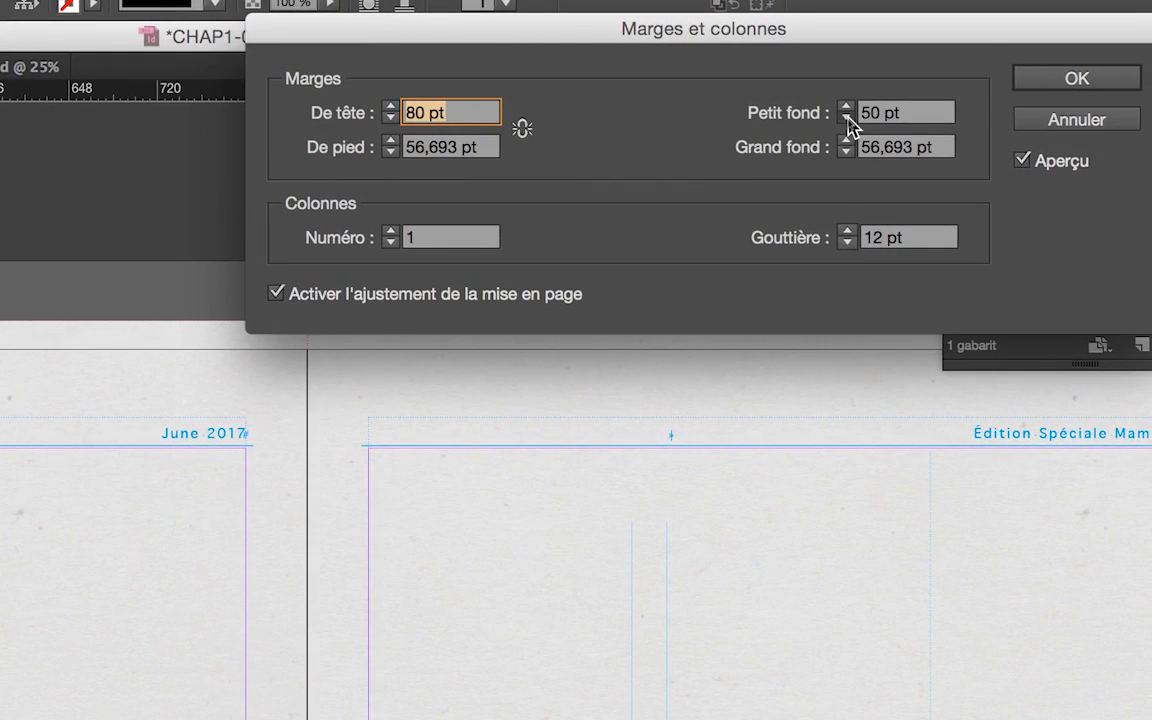
click(847, 119)
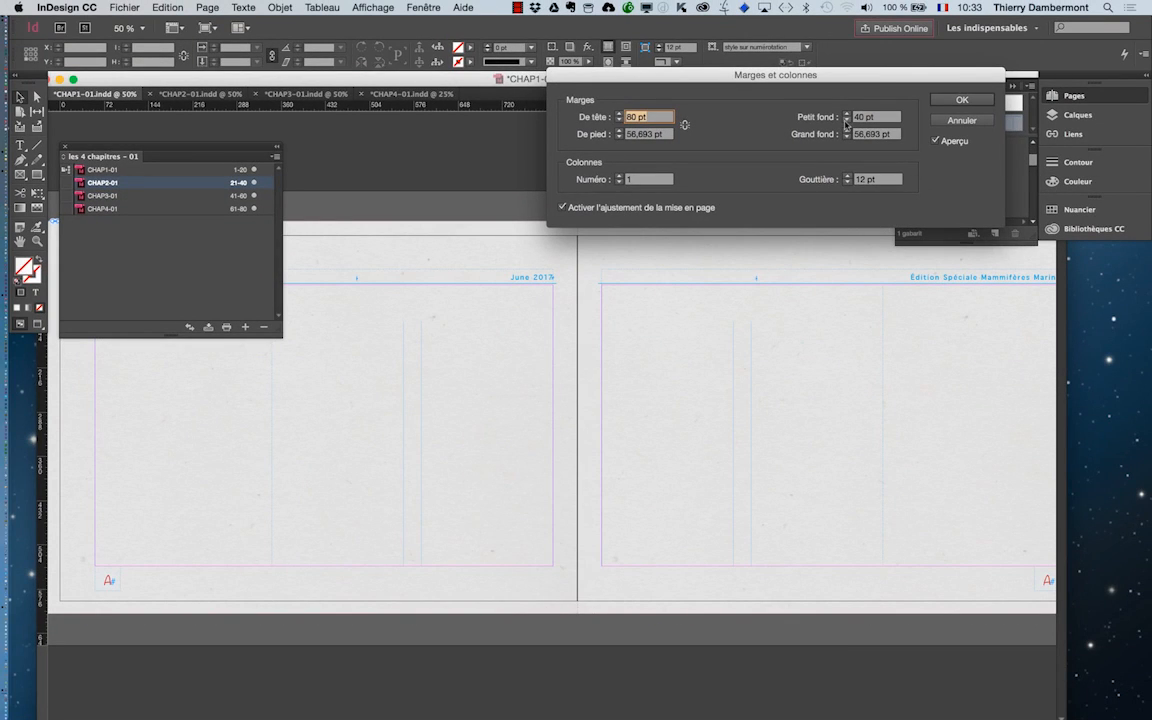
click(987, 102)
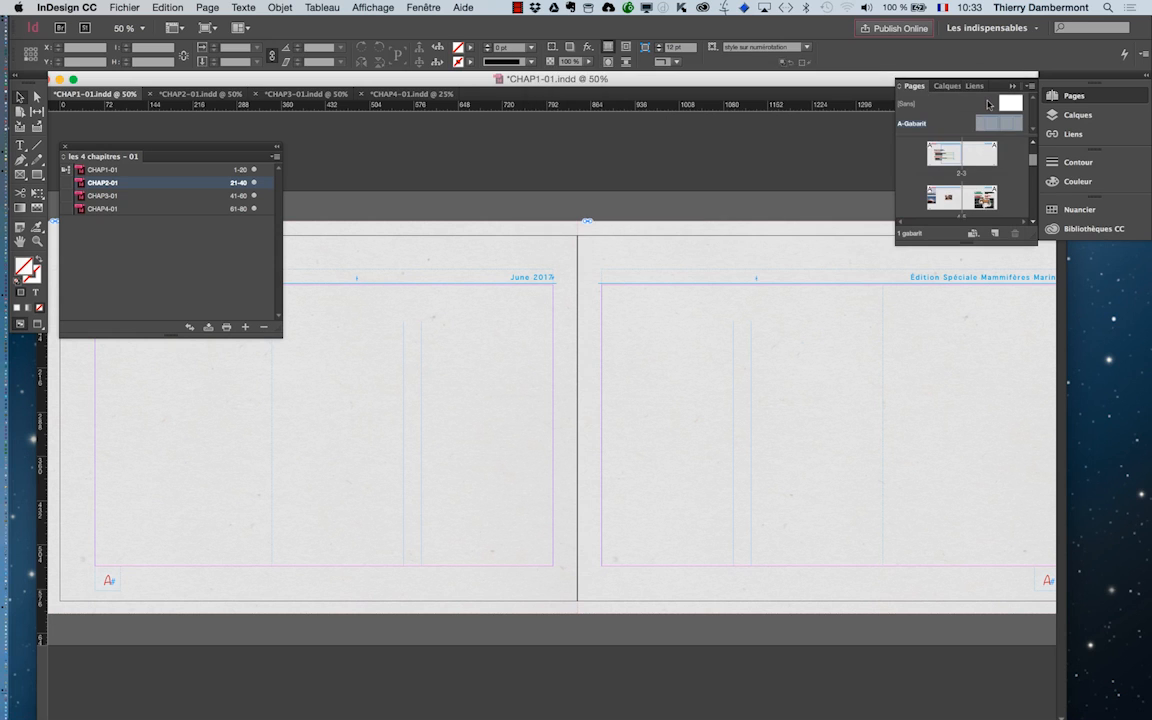
Display CHAP2-01, synchronize it with the book's style source, and move the book panel clear of the text.
click(194, 94)
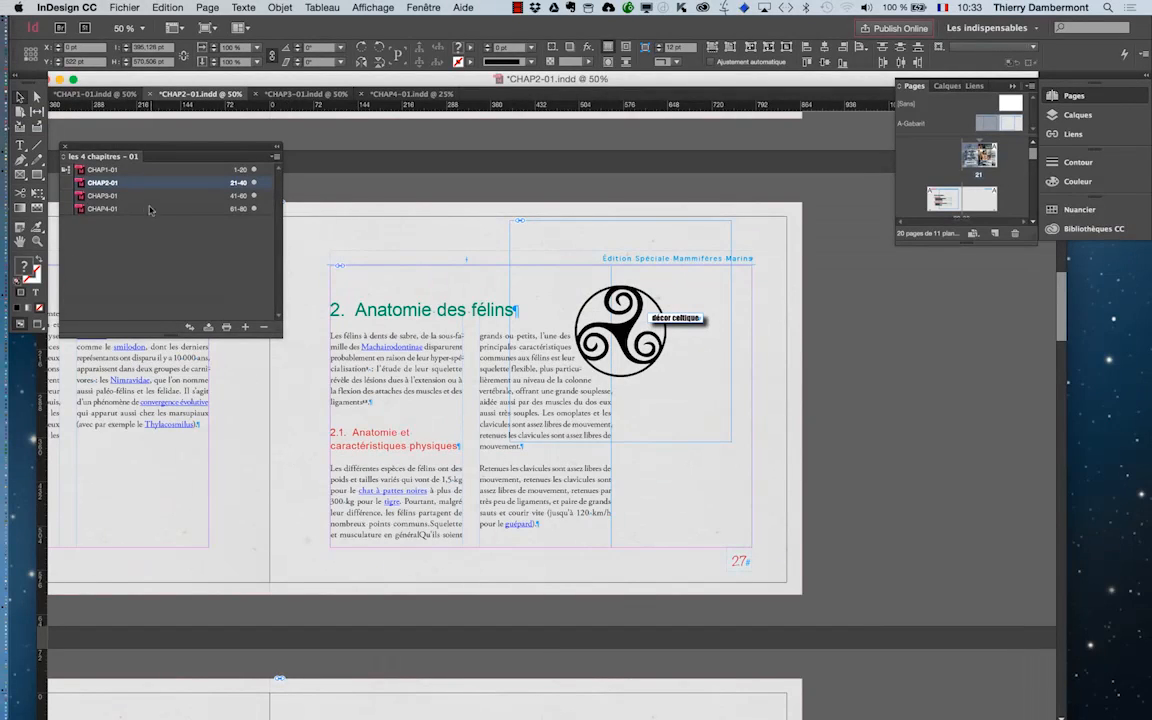
click(276, 159)
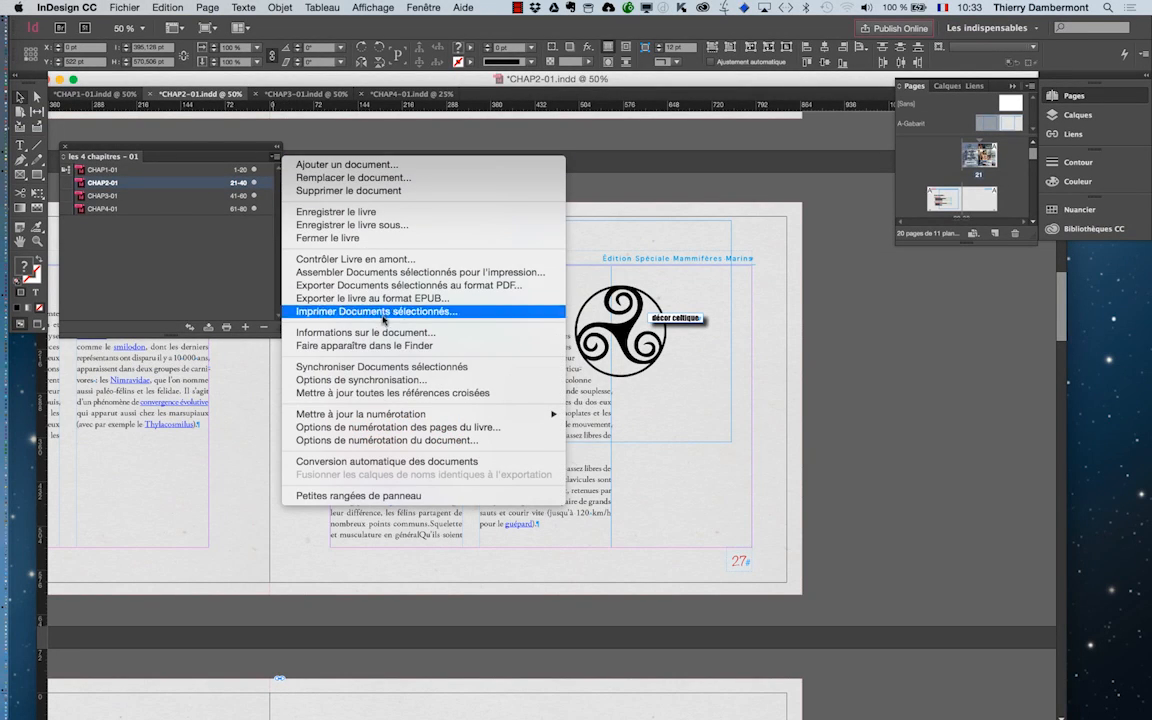
click(403, 370)
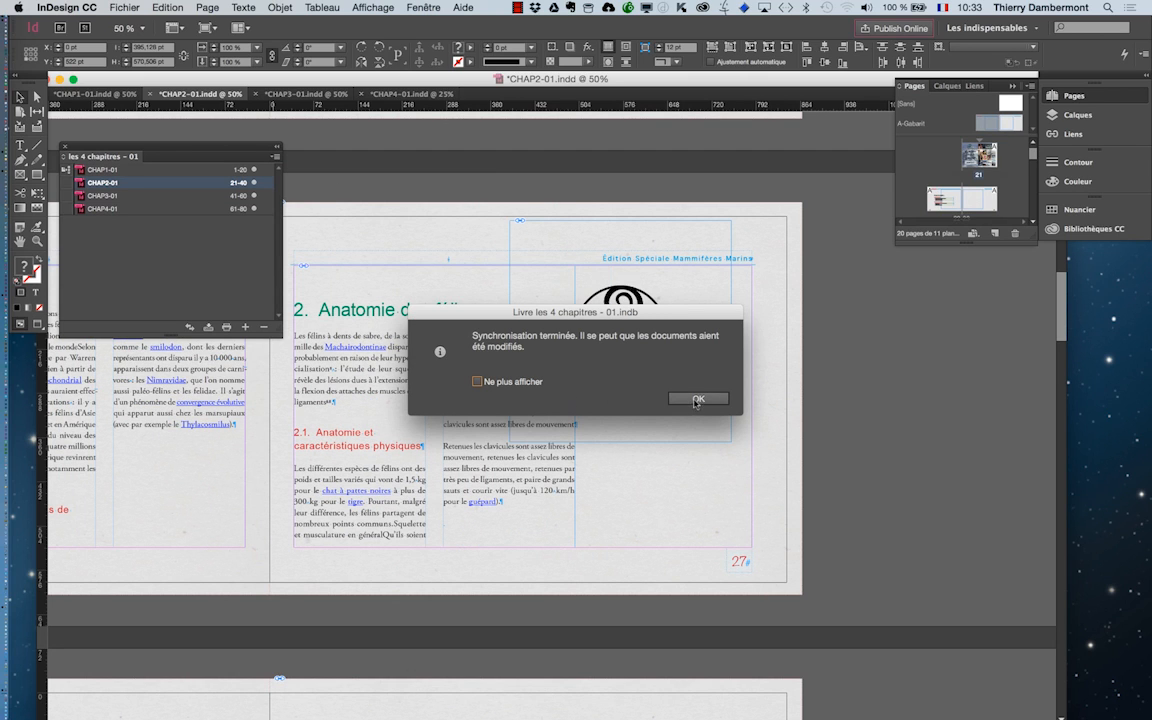
click(662, 398)
drag(228, 150, 938, 289)
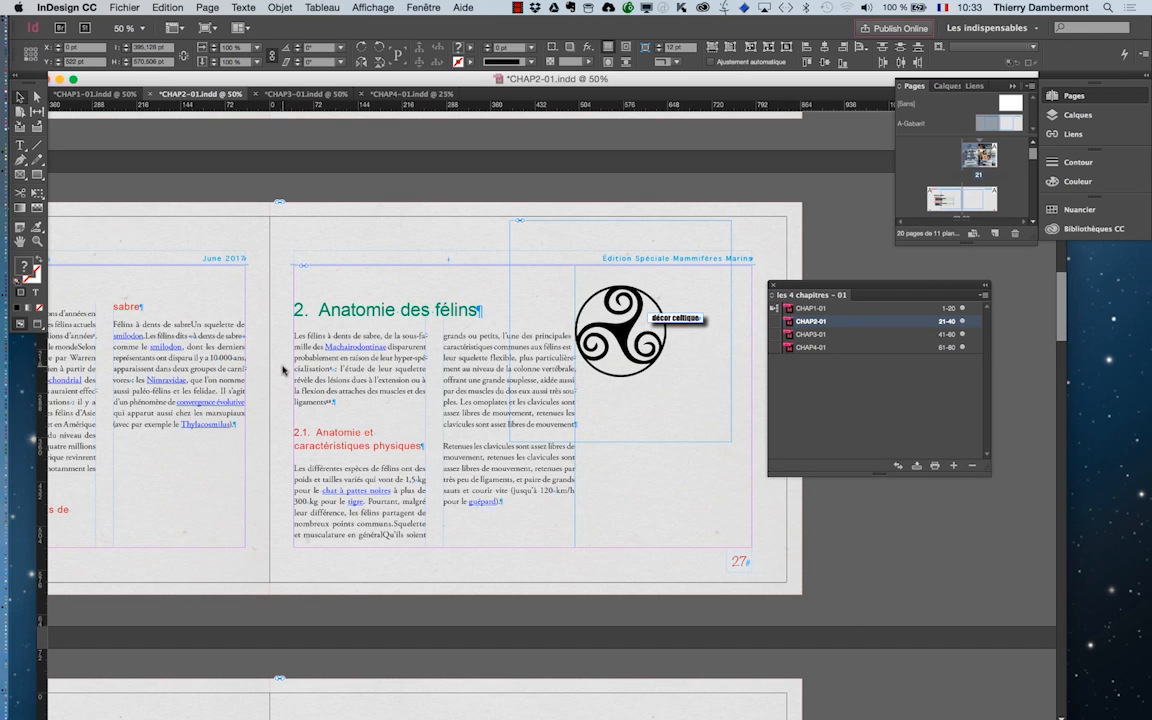
Open CHAP3-01 from the book, synchronize CHAP3-01 and CHAP4-01 together, and view the CHAP3-01 spreads at 25%.
double_click(848, 335)
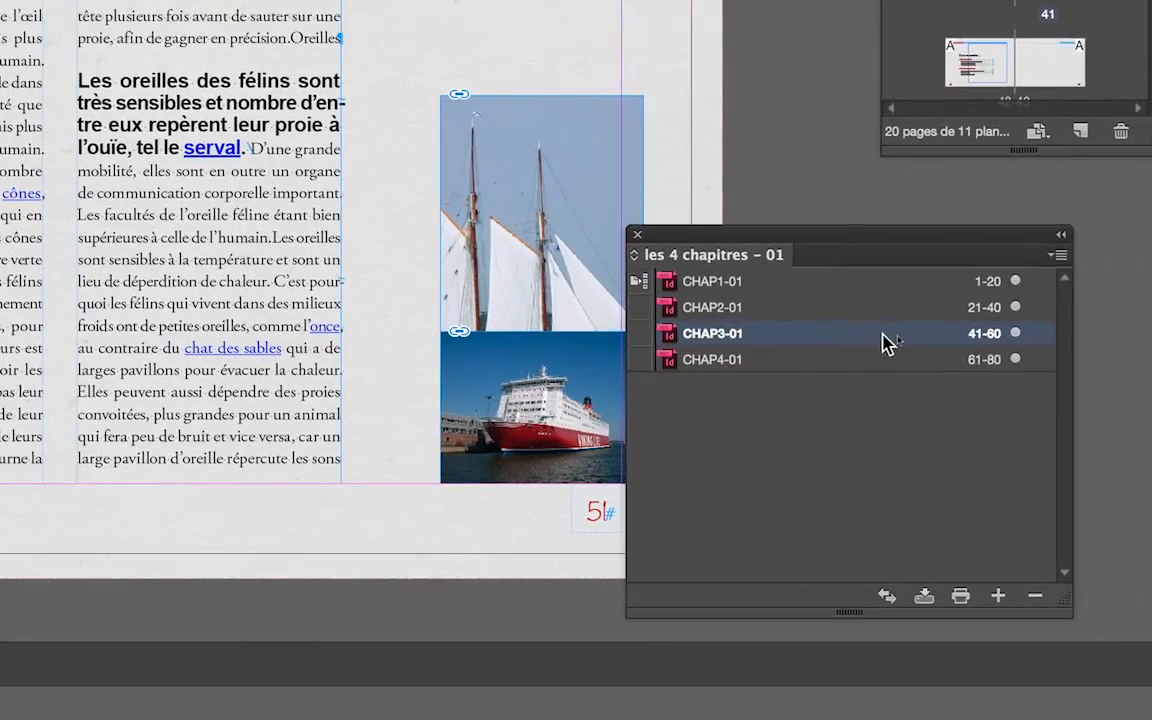
shift+click(906, 347)
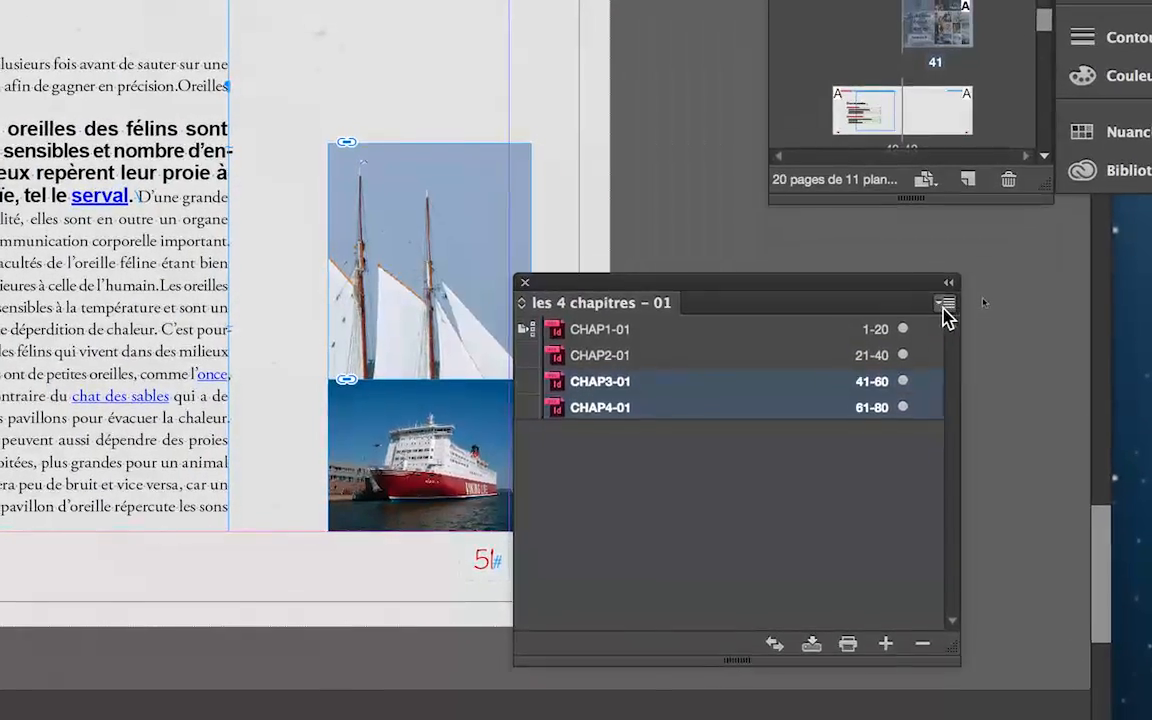
click(976, 270)
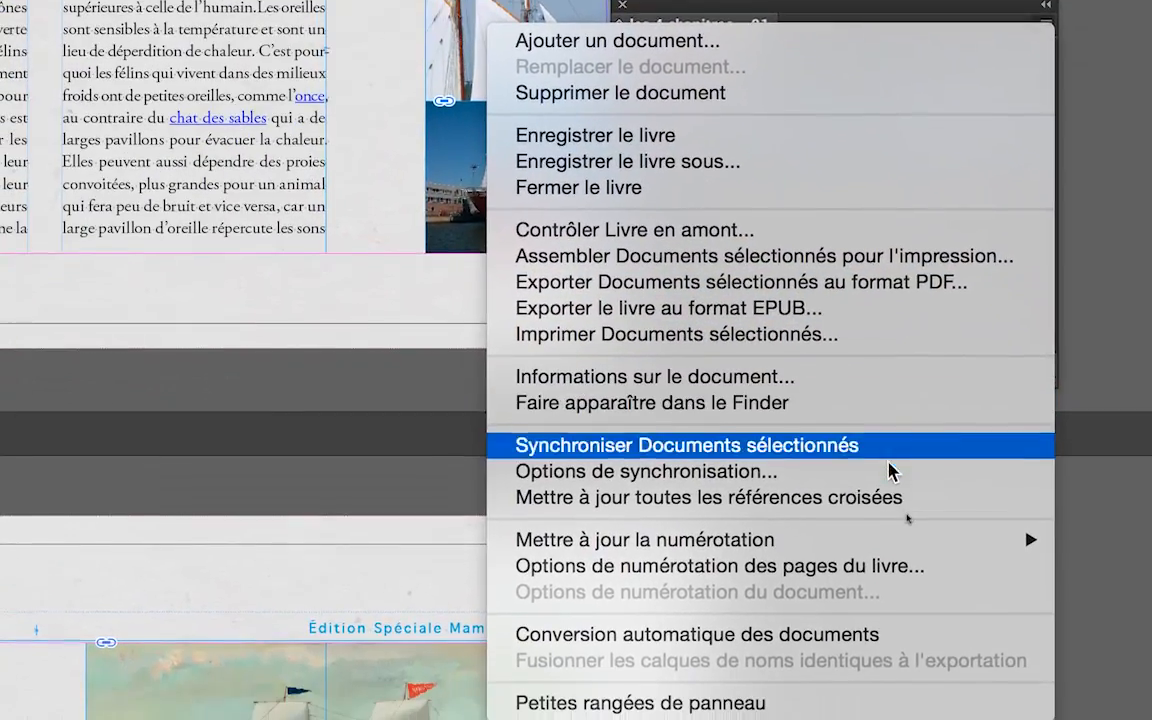
click(888, 455)
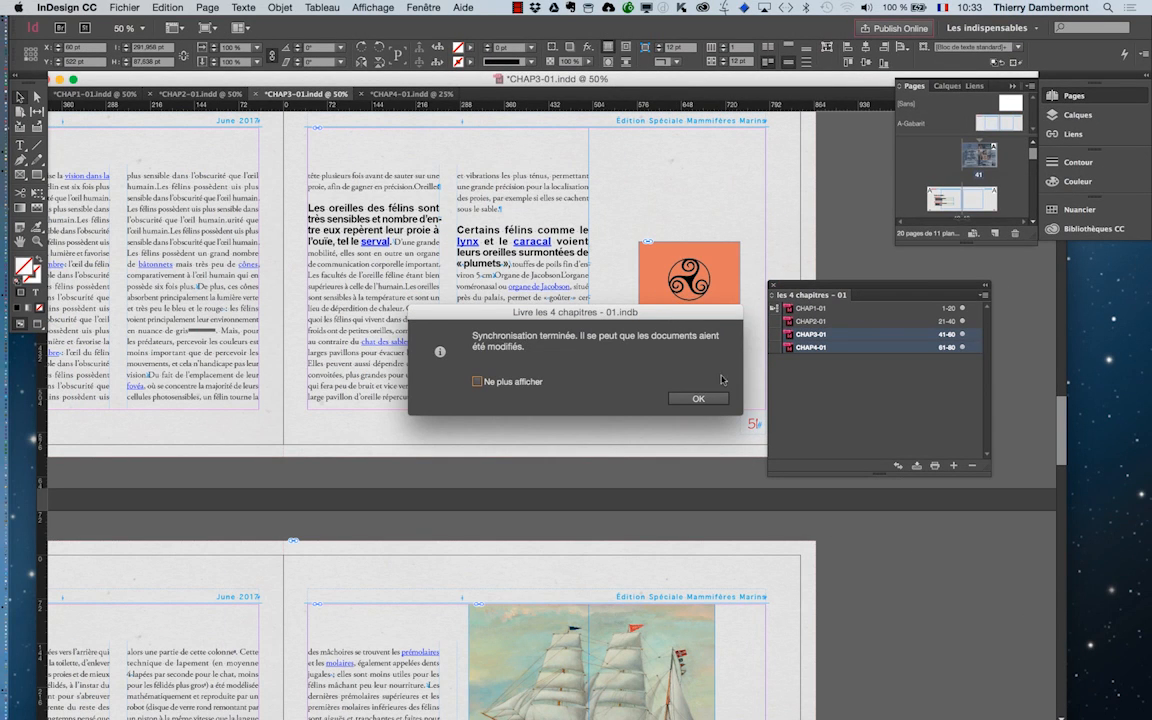
click(698, 399)
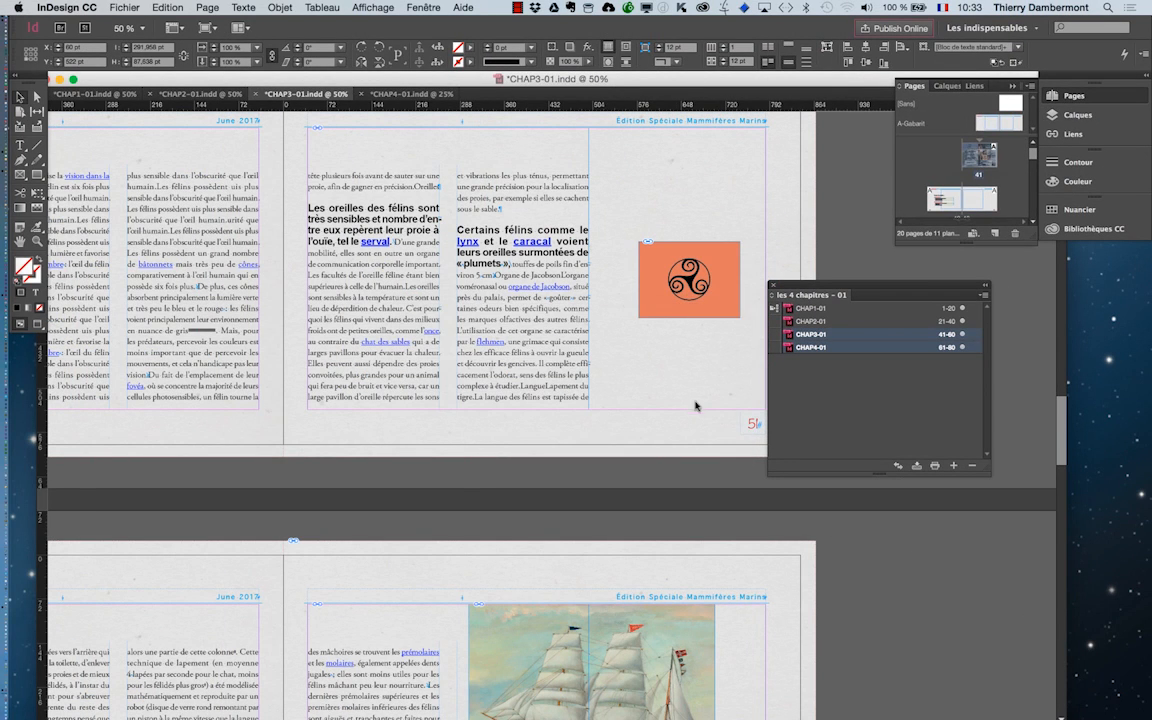
key(super+minus)
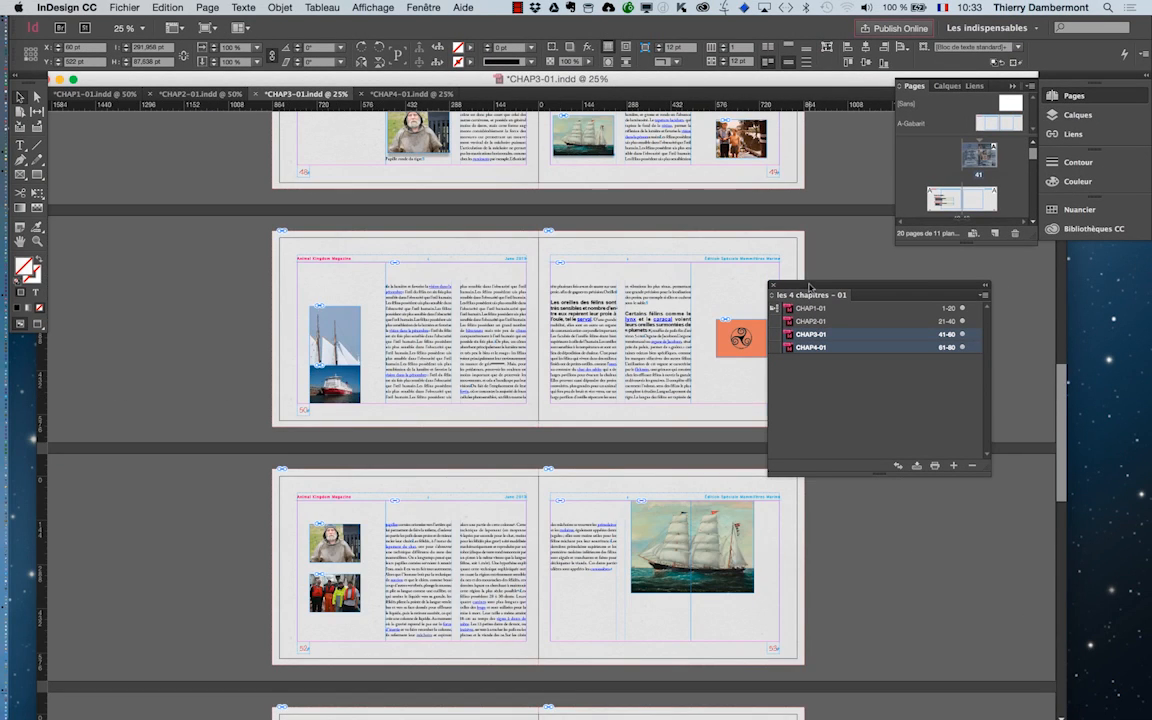